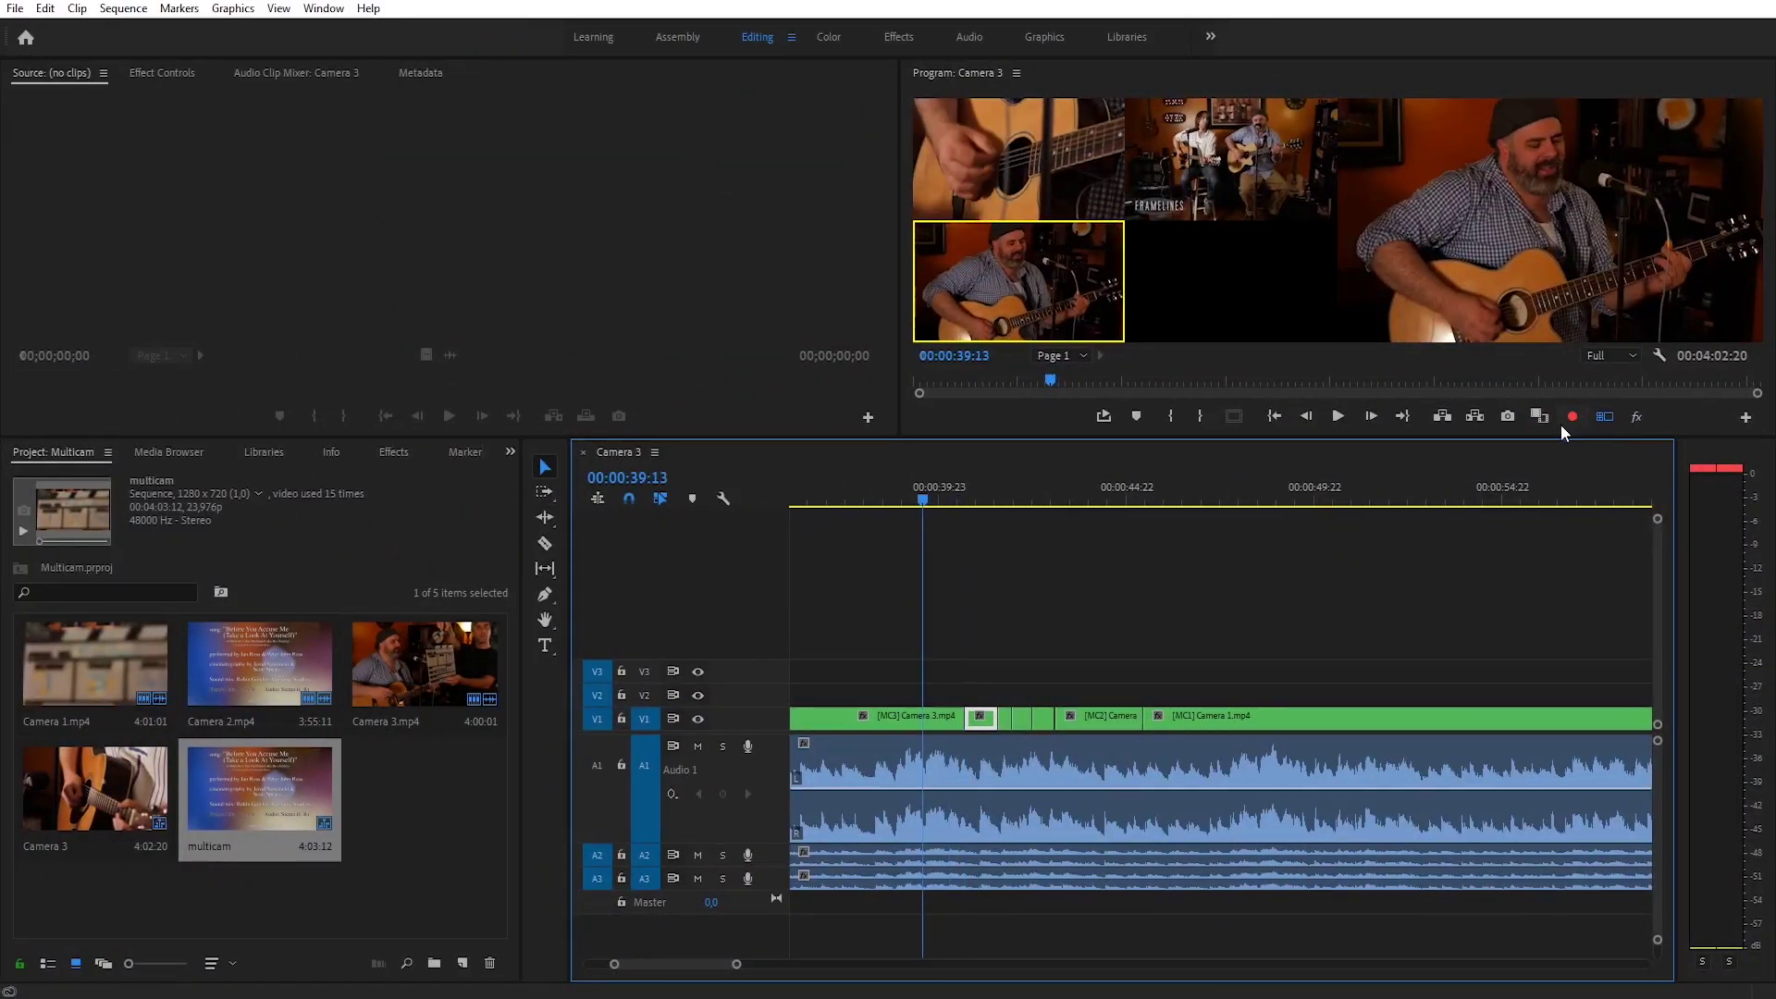
Play the finished multicam edit and add the Toggle Multi-Camera View button to the Program monitor.
{"action": "left_click", "coordinate": [1572, 416]}
{"action": "key", "text": "space"}
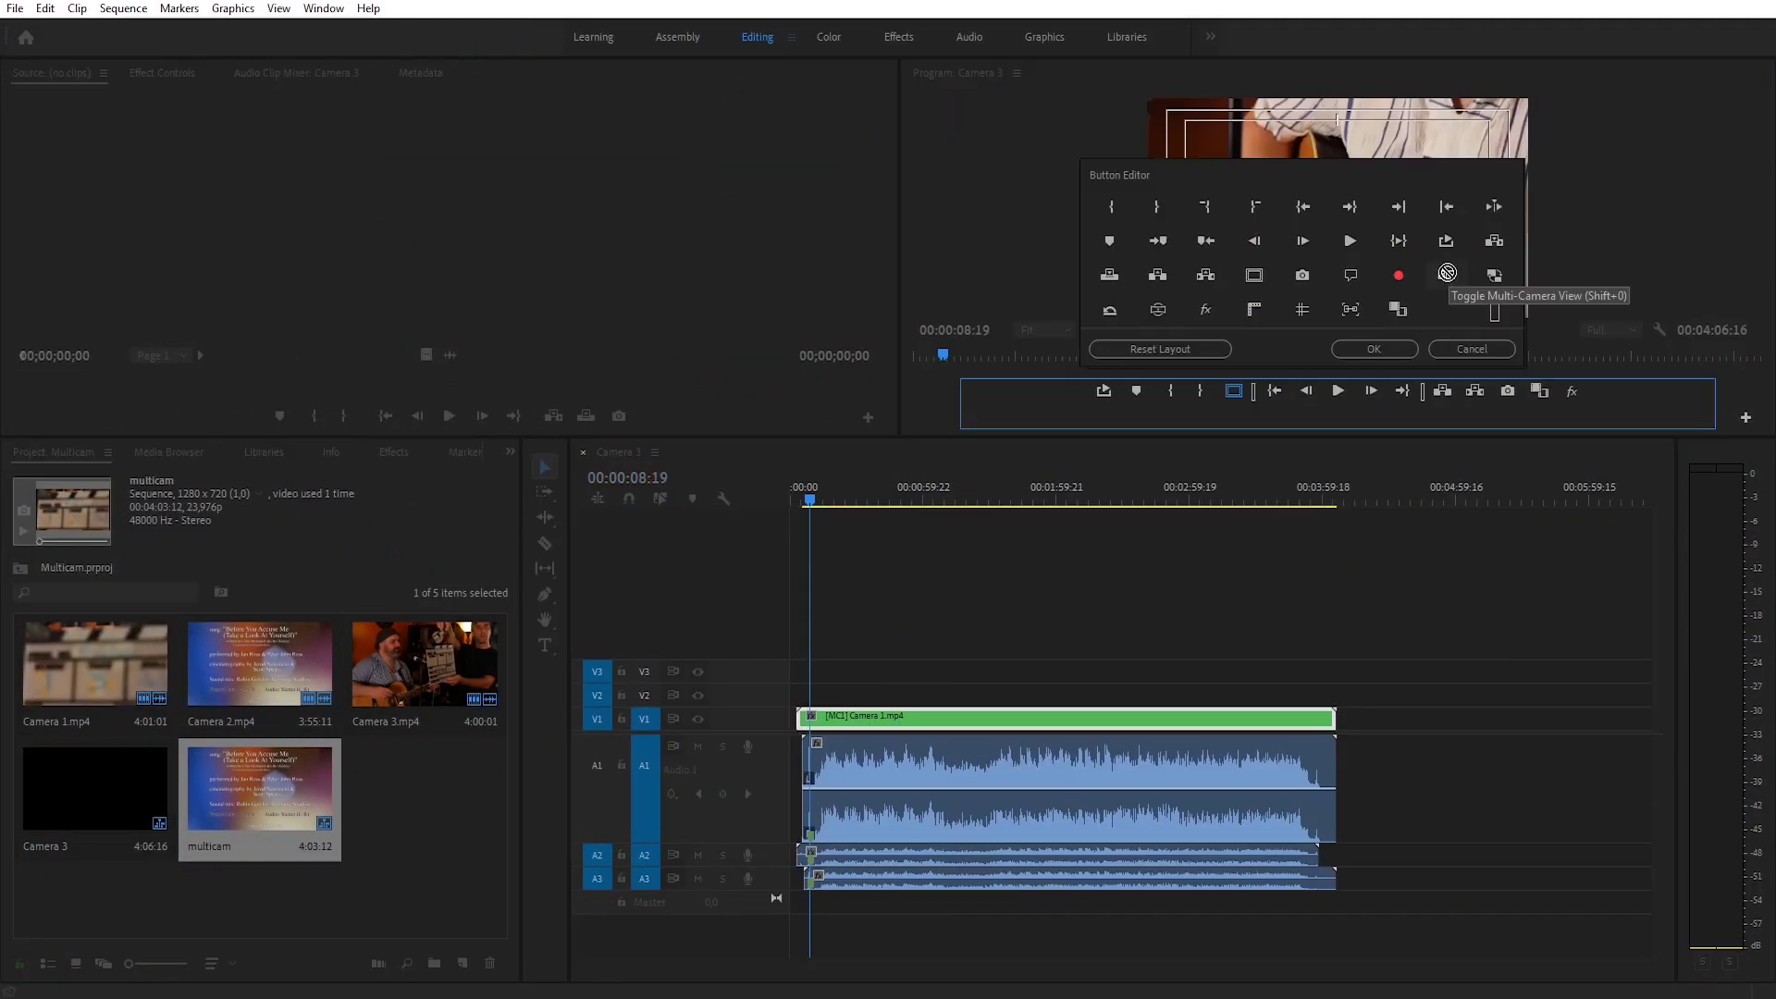
{"action": "left_click_drag", "start_coordinate": [1446, 275], "coordinate": [1498, 333]}
{"action": "left_click_drag", "start_coordinate": [1578, 395], "coordinate": [1578, 396]}
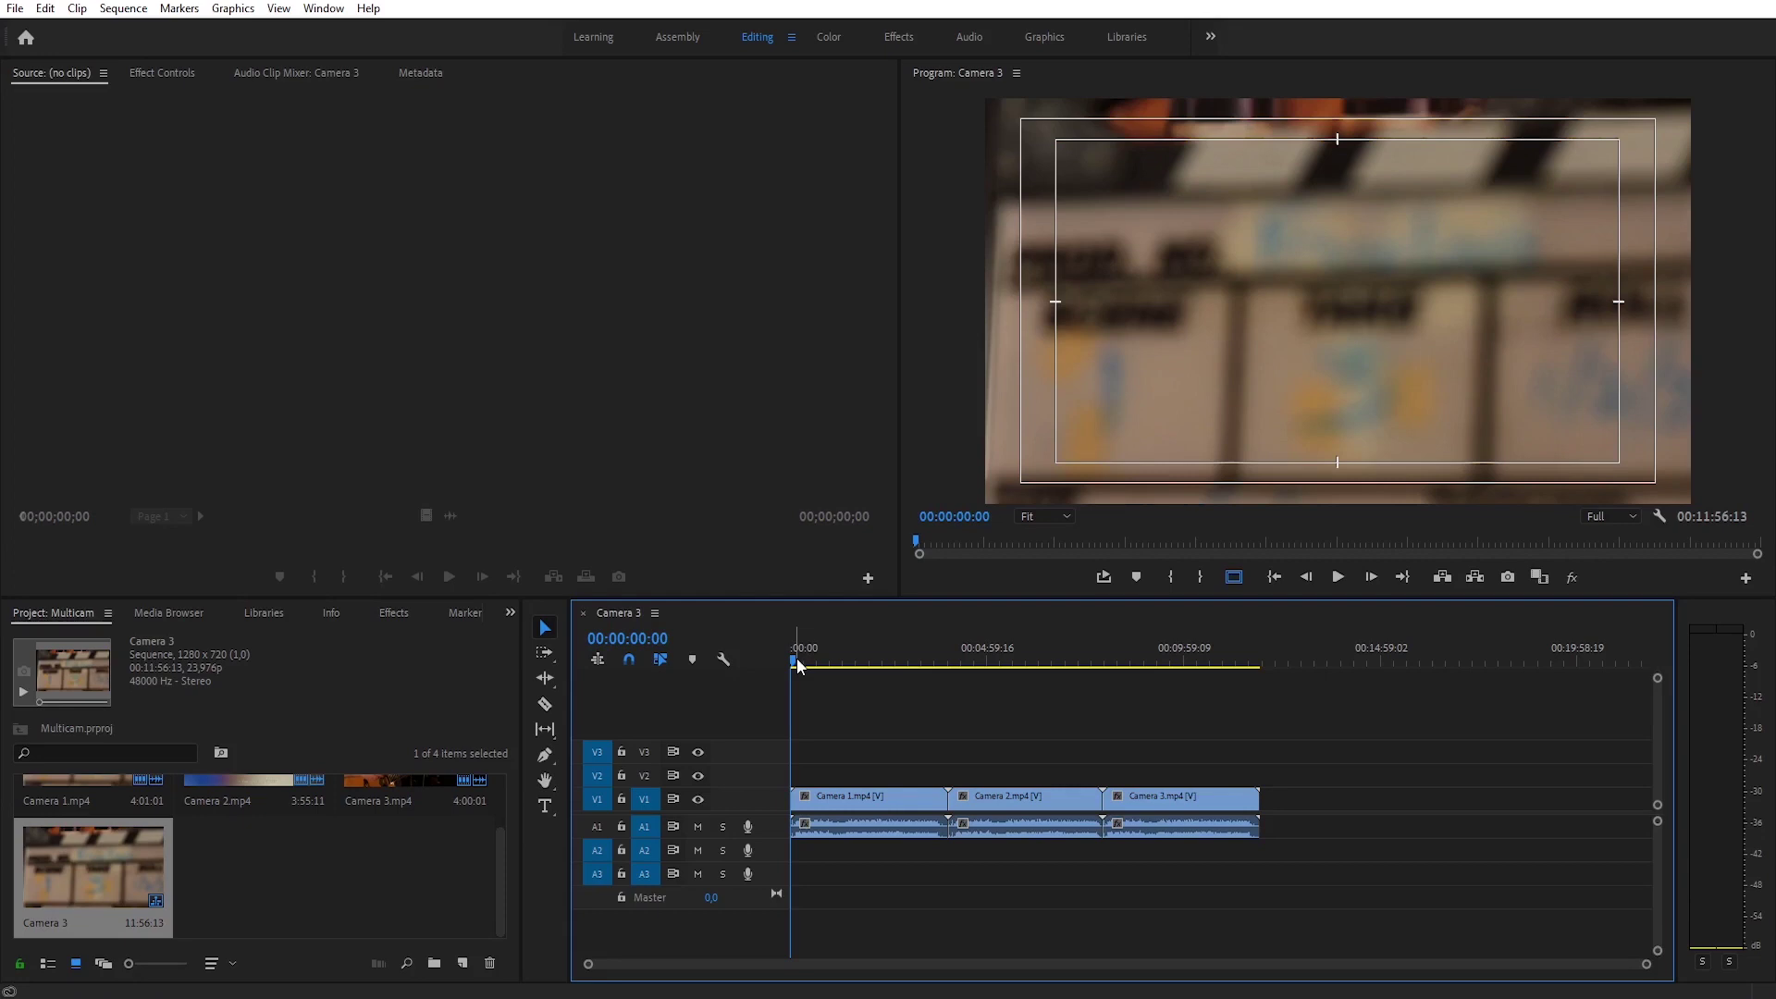
Move Camera 2 onto V2/A2 and Camera 3 onto V3/A3, then expand track A1.
{"action": "left_click", "coordinate": [860, 800]}
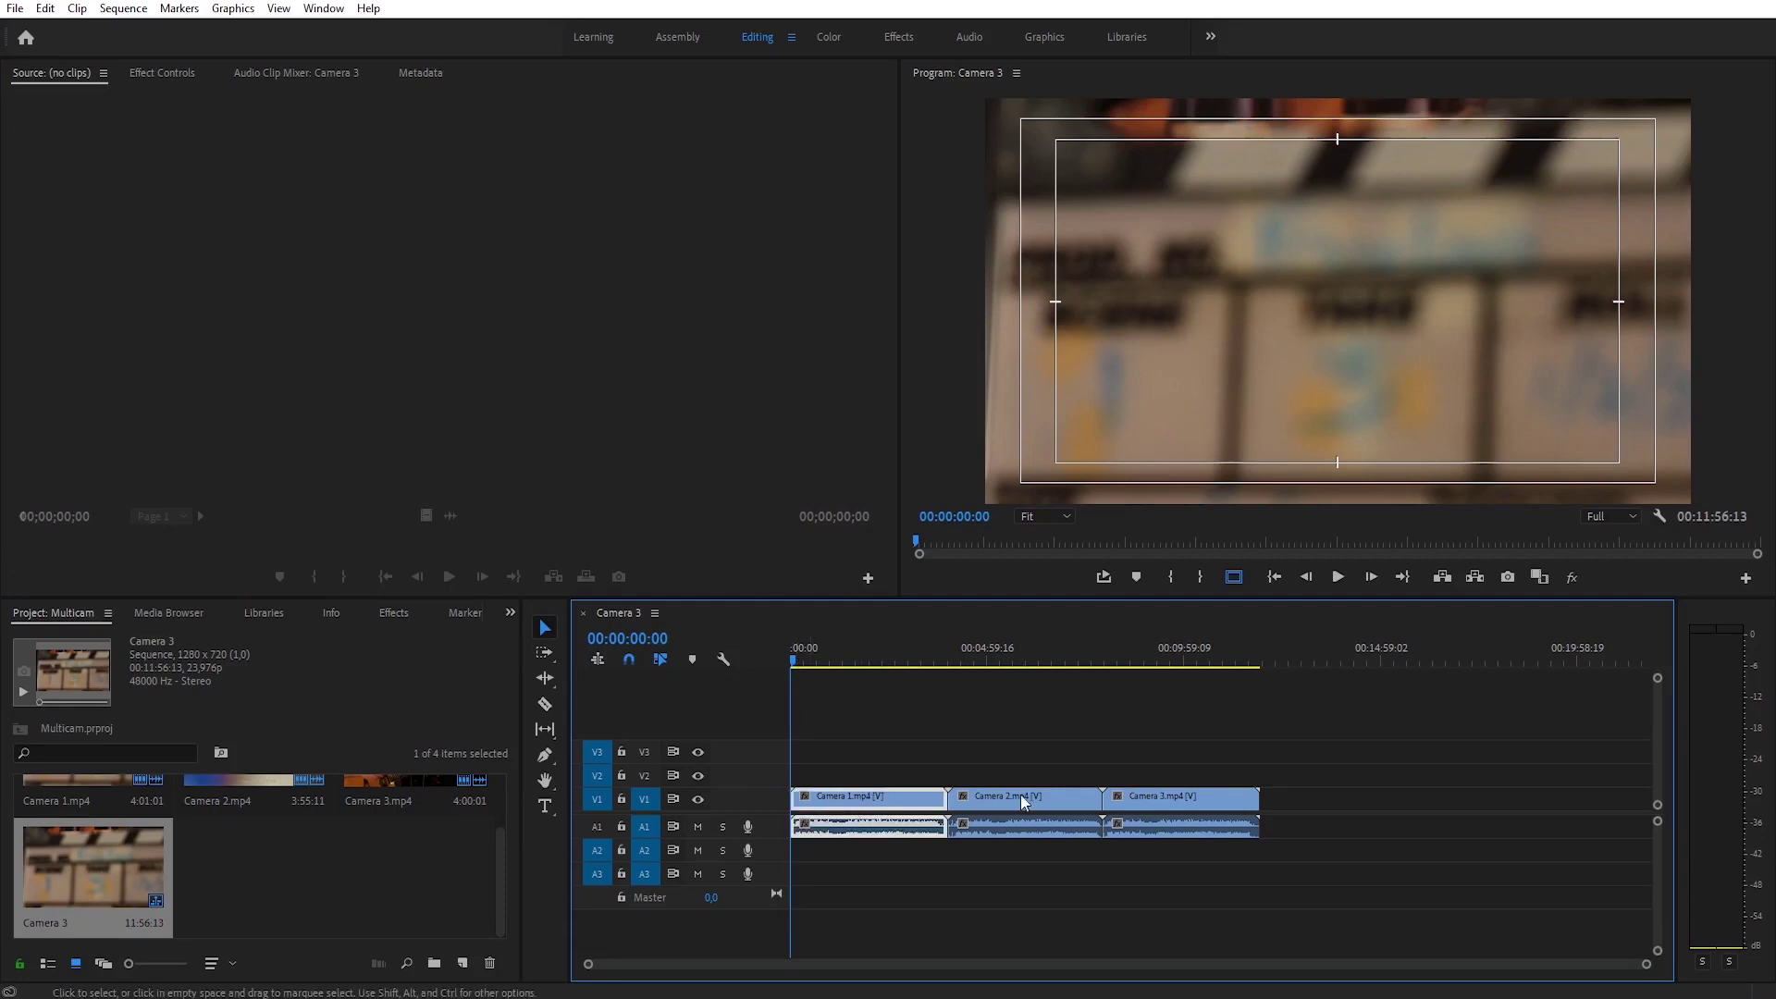
{"action": "left_click_drag", "start_coordinate": [1029, 801], "coordinate": [1031, 786]}
{"action": "left_click_drag", "start_coordinate": [1166, 803], "coordinate": [1175, 771]}
{"action": "left_click_drag", "start_coordinate": [1001, 830], "coordinate": [1026, 840]}
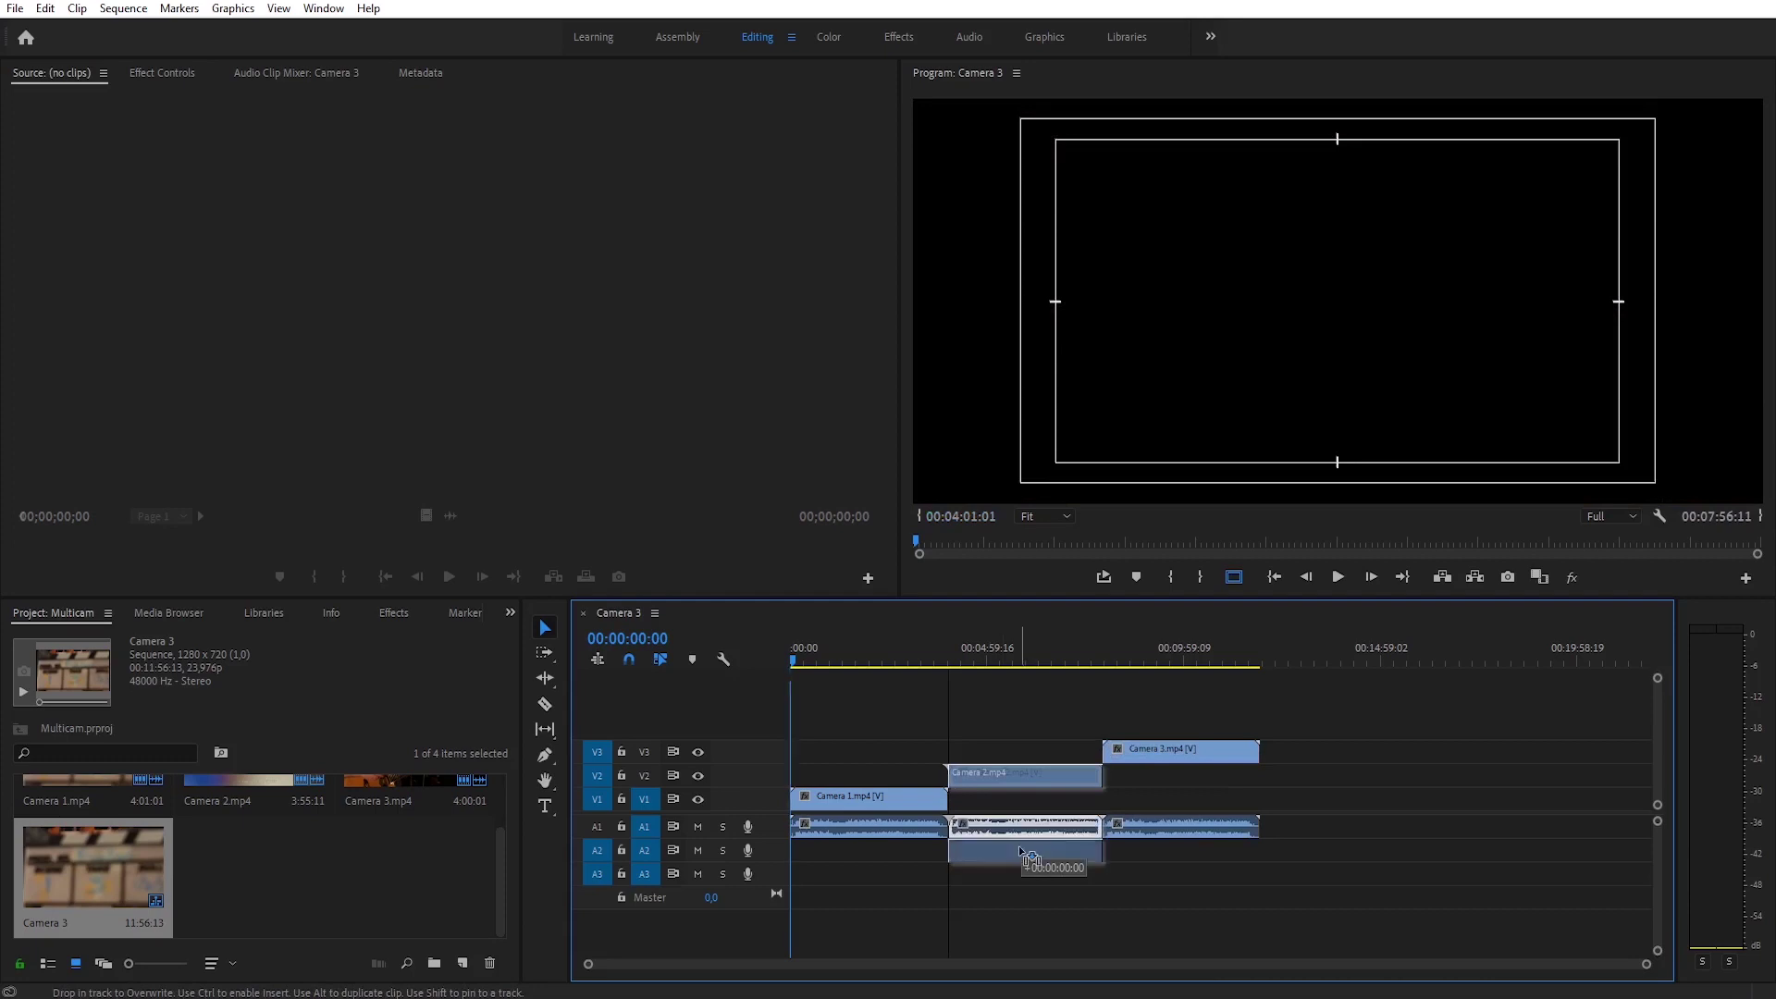
{"action": "left_click_drag", "start_coordinate": [1027, 843], "coordinate": [1027, 849]}
{"action": "left_click_drag", "start_coordinate": [1165, 818], "coordinate": [1167, 881]}
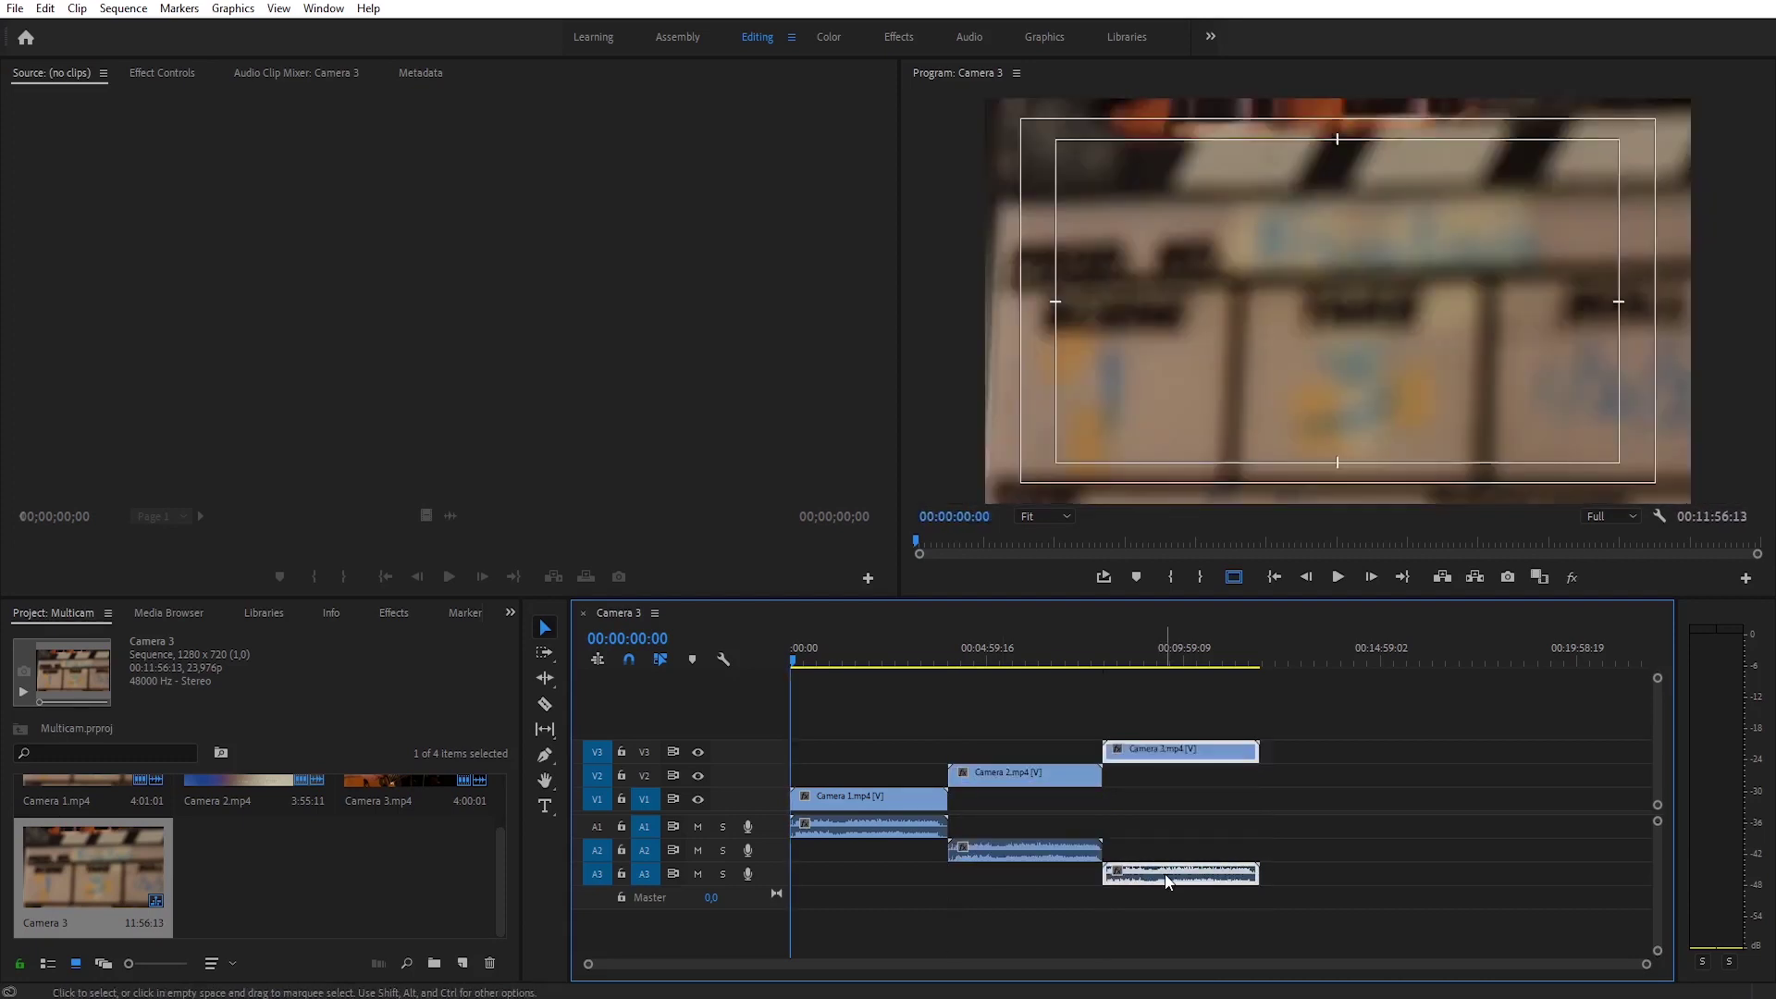
{"action": "double_click", "coordinate": [781, 832]}
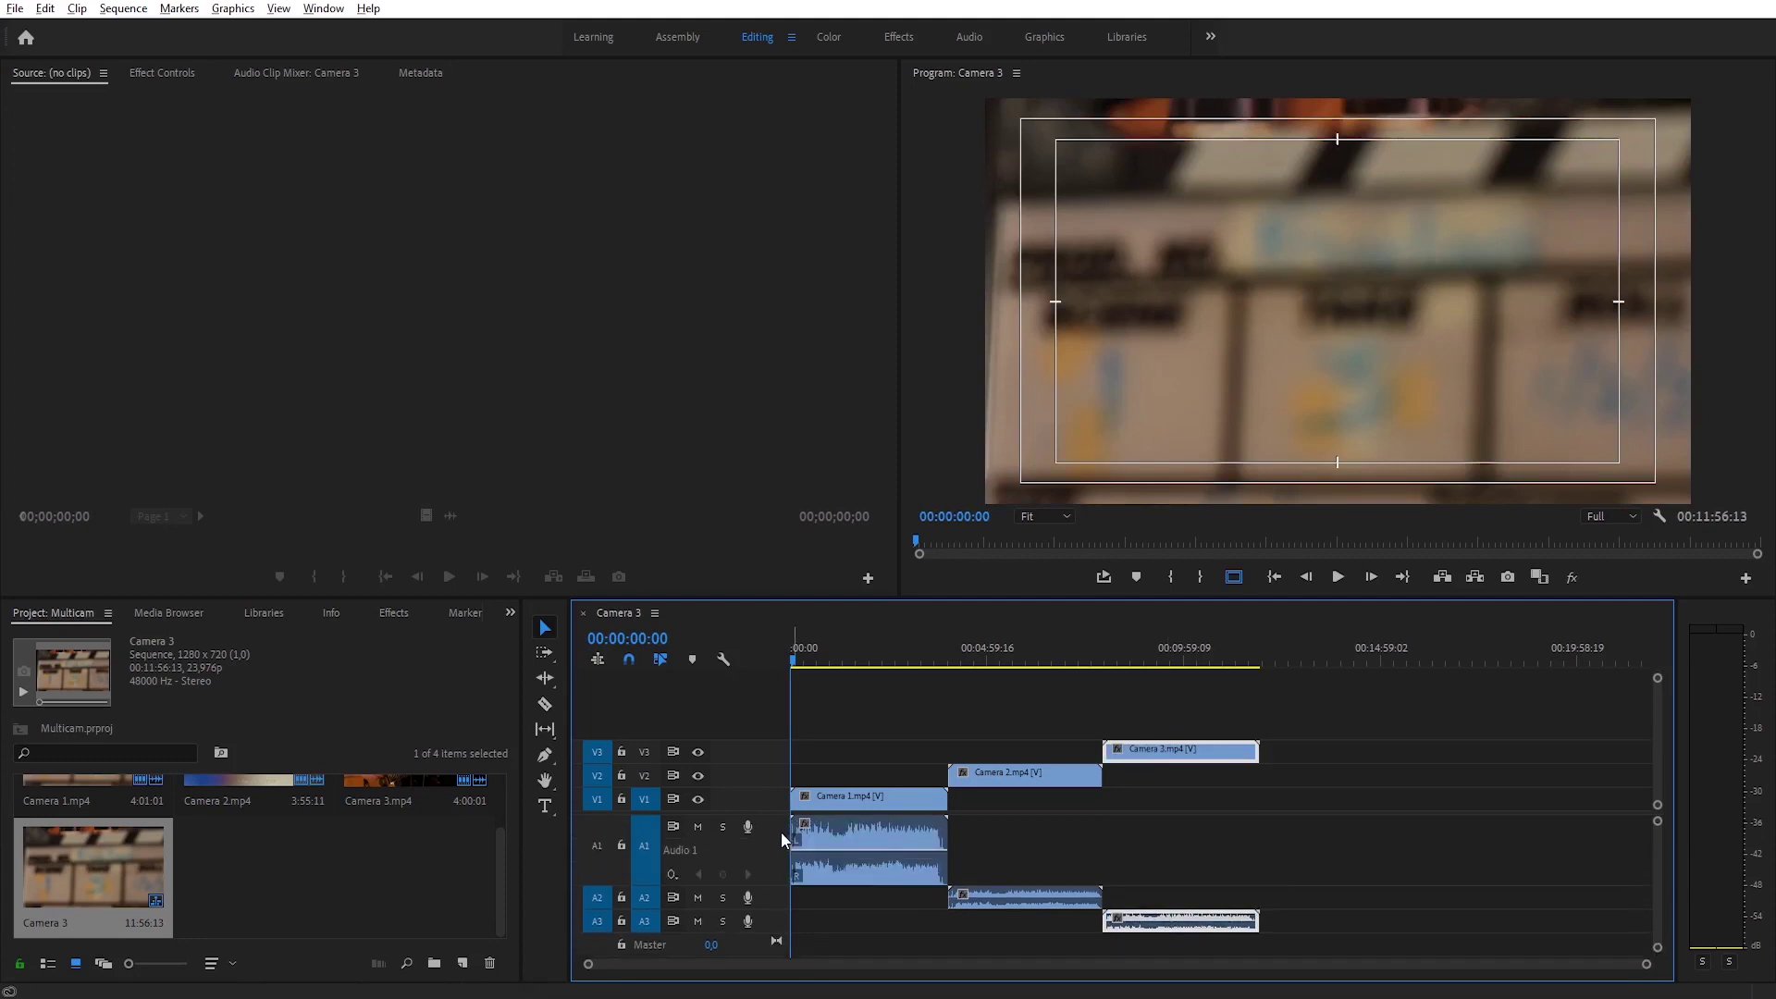
{"action": "key", "text": "="}
{"action": "key", "text": "="}
Find the clap spike in Camera 1 at 00:00:03:04, mark it with M, and zoom out.
{"action": "key", "text": "space"}
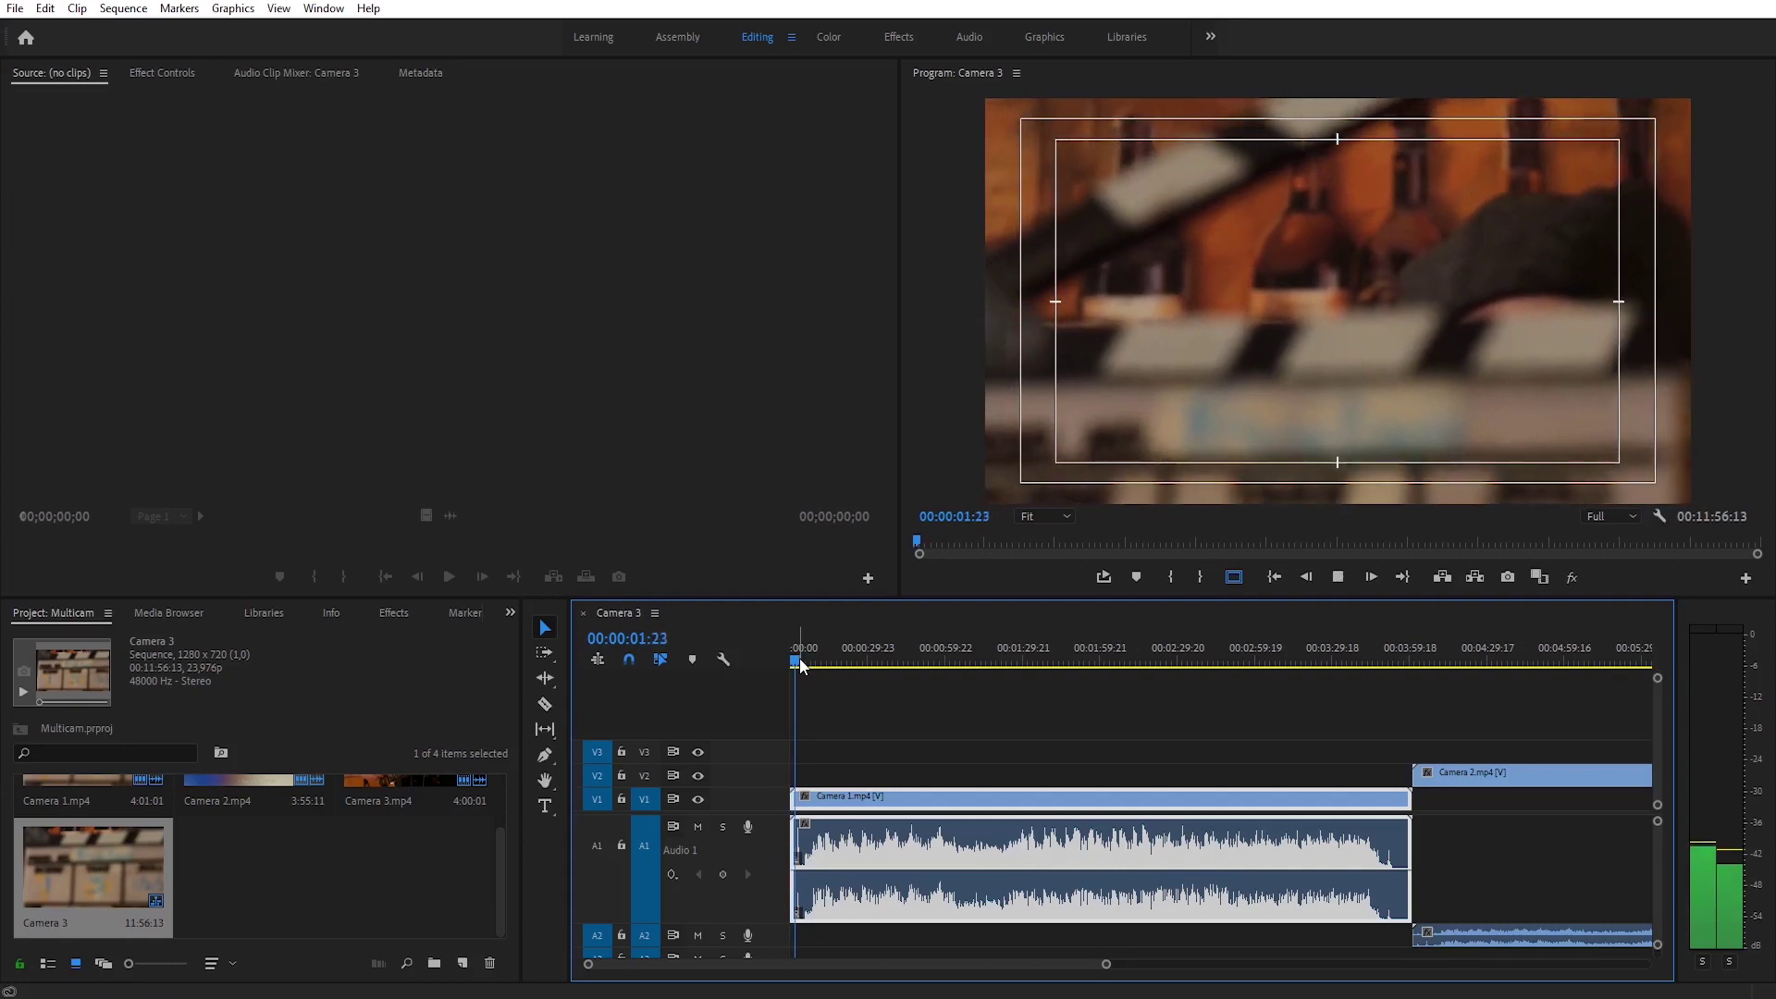
{"action": "key", "text": "space"}
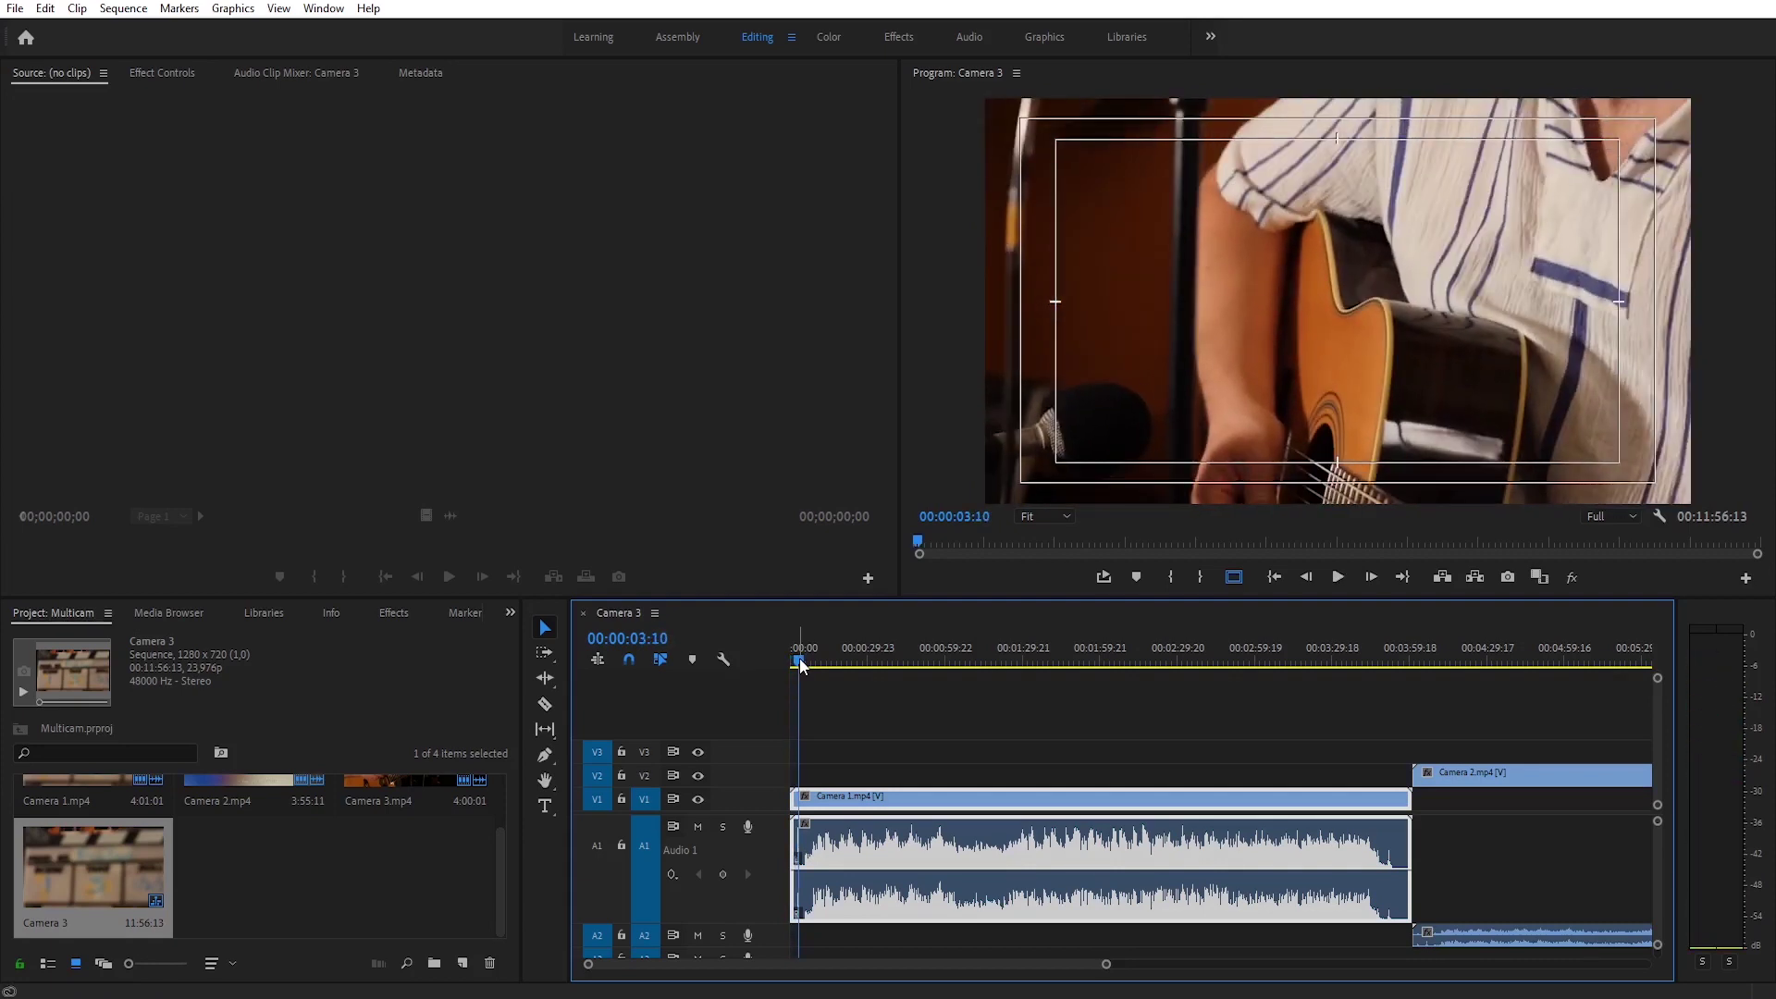
{"action": "key", "text": "Down"}
{"action": "scroll", "coordinate": [884, 847], "scroll_direction": "up", "scroll_amount": 3}
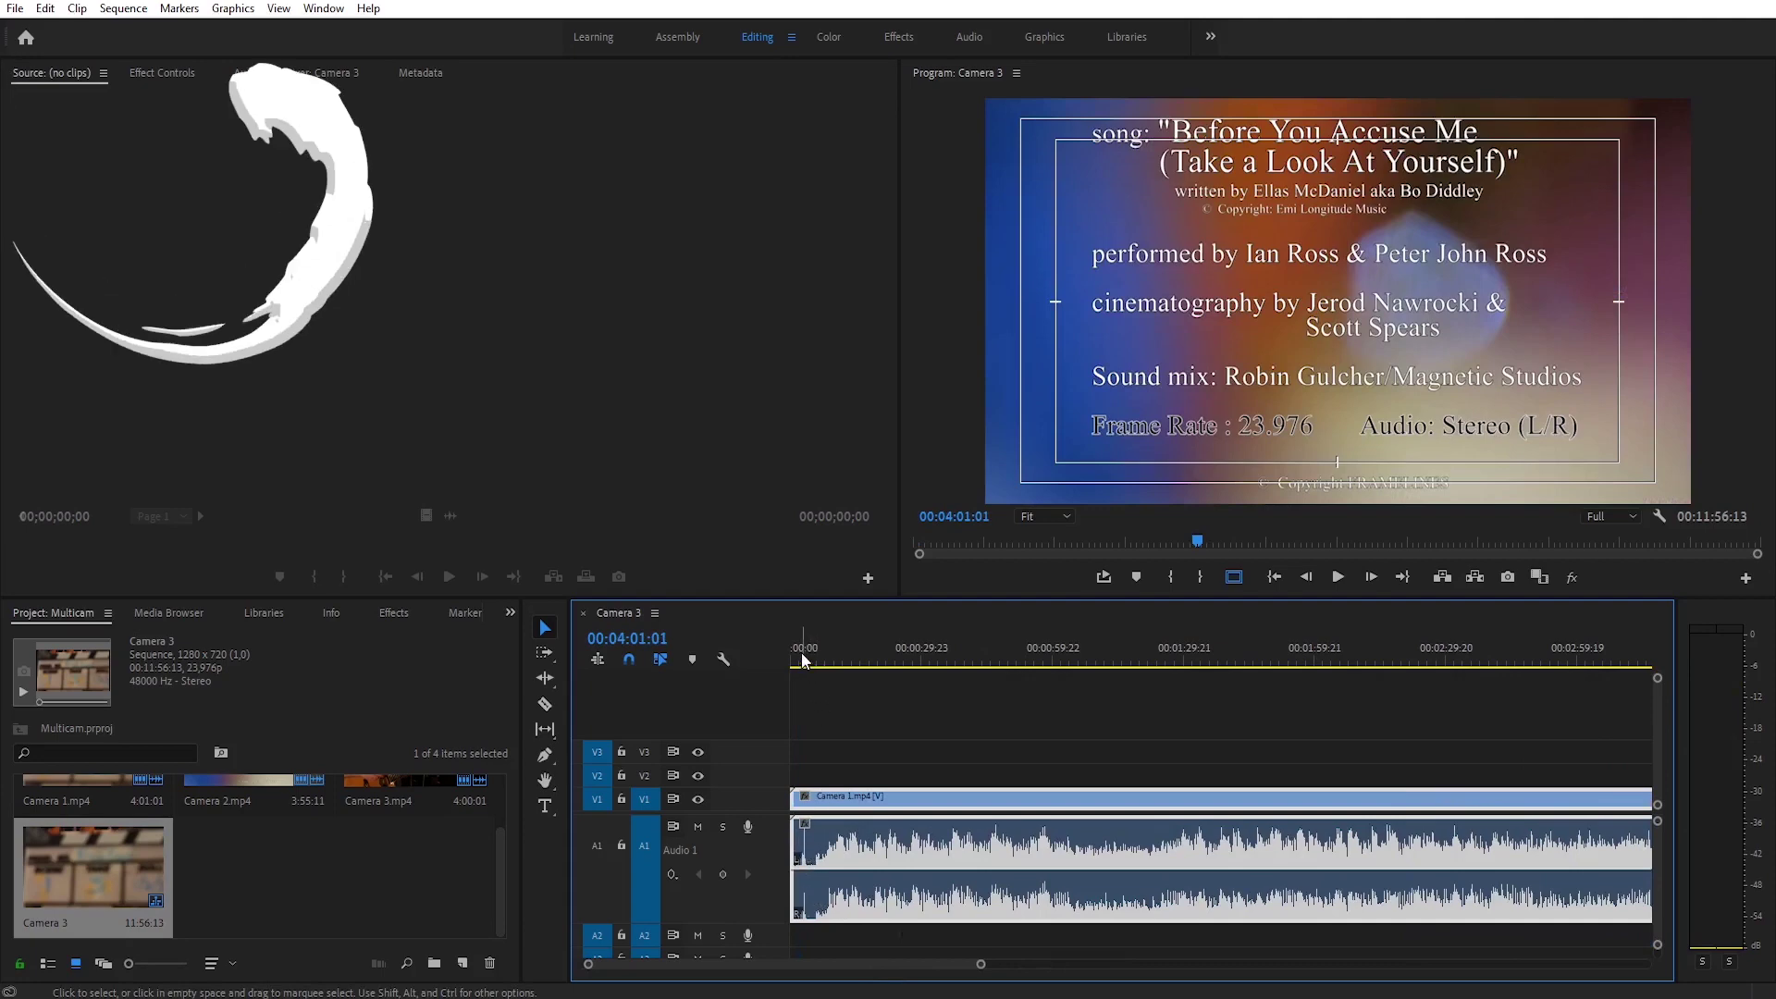
{"action": "left_click_drag", "start_coordinate": [803, 662], "coordinate": [818, 664]}
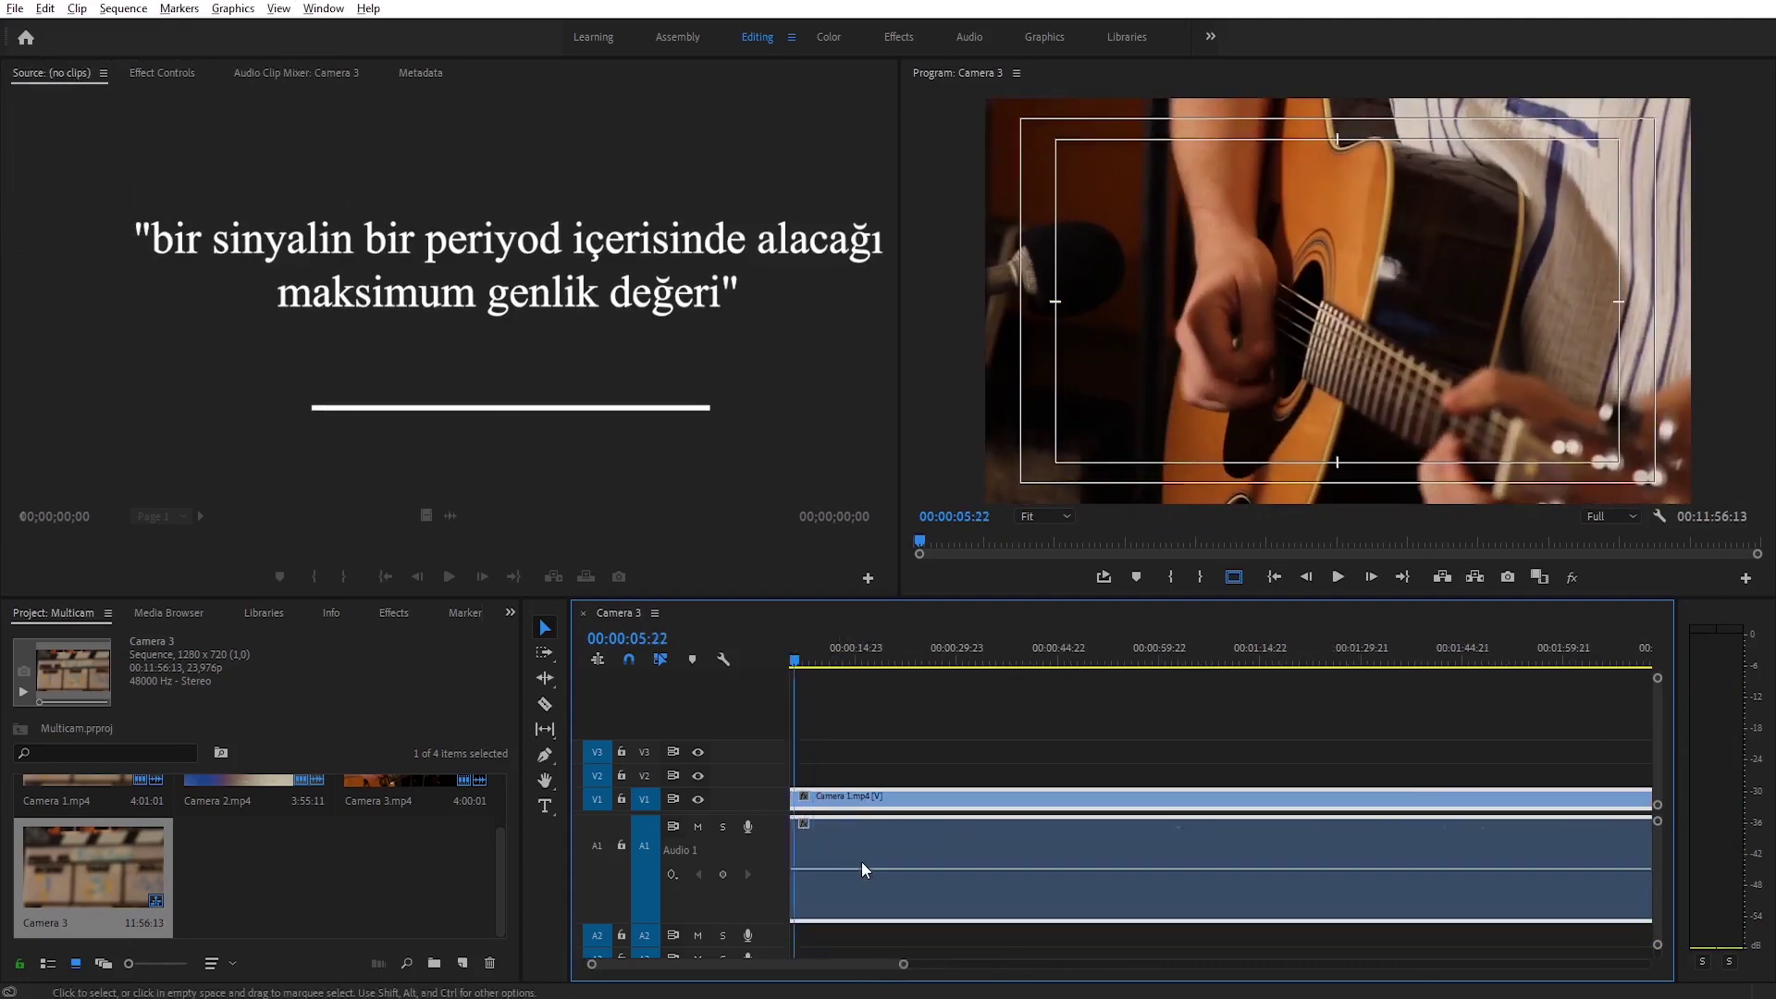
{"action": "scroll", "coordinate": [864, 870], "scroll_direction": "up", "scroll_amount": 3}
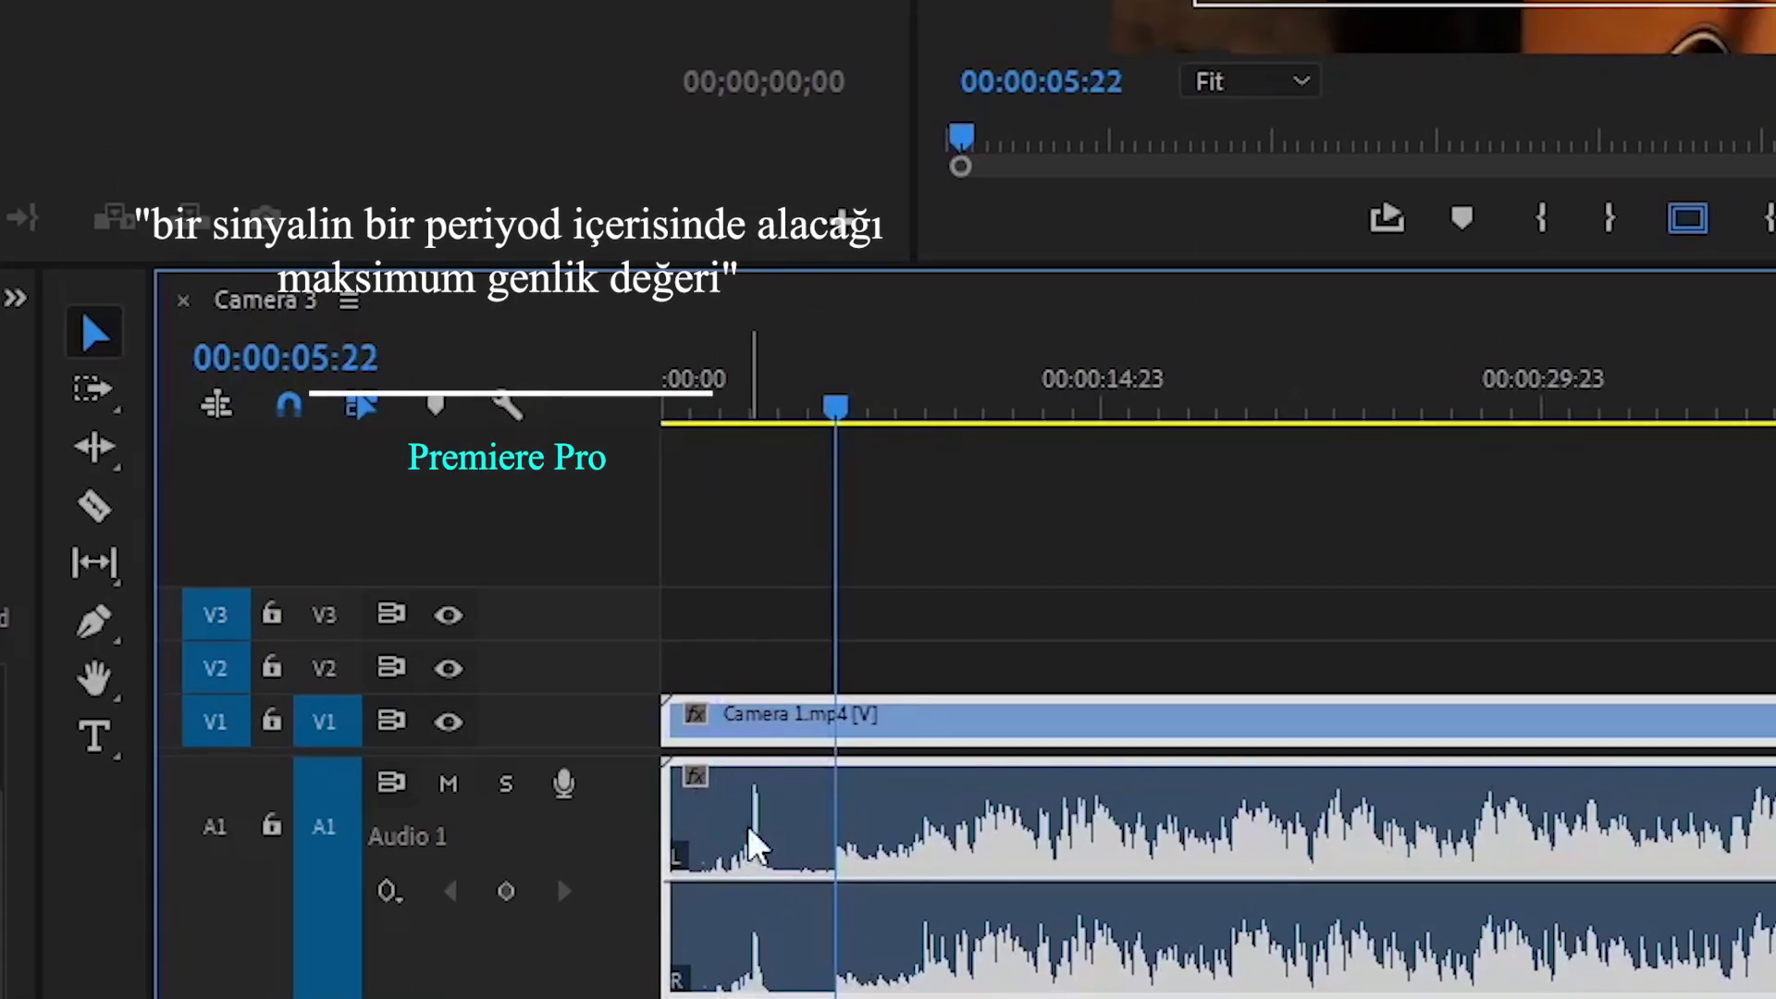
{"action": "left_click_drag", "start_coordinate": [836, 407], "coordinate": [770, 407]}
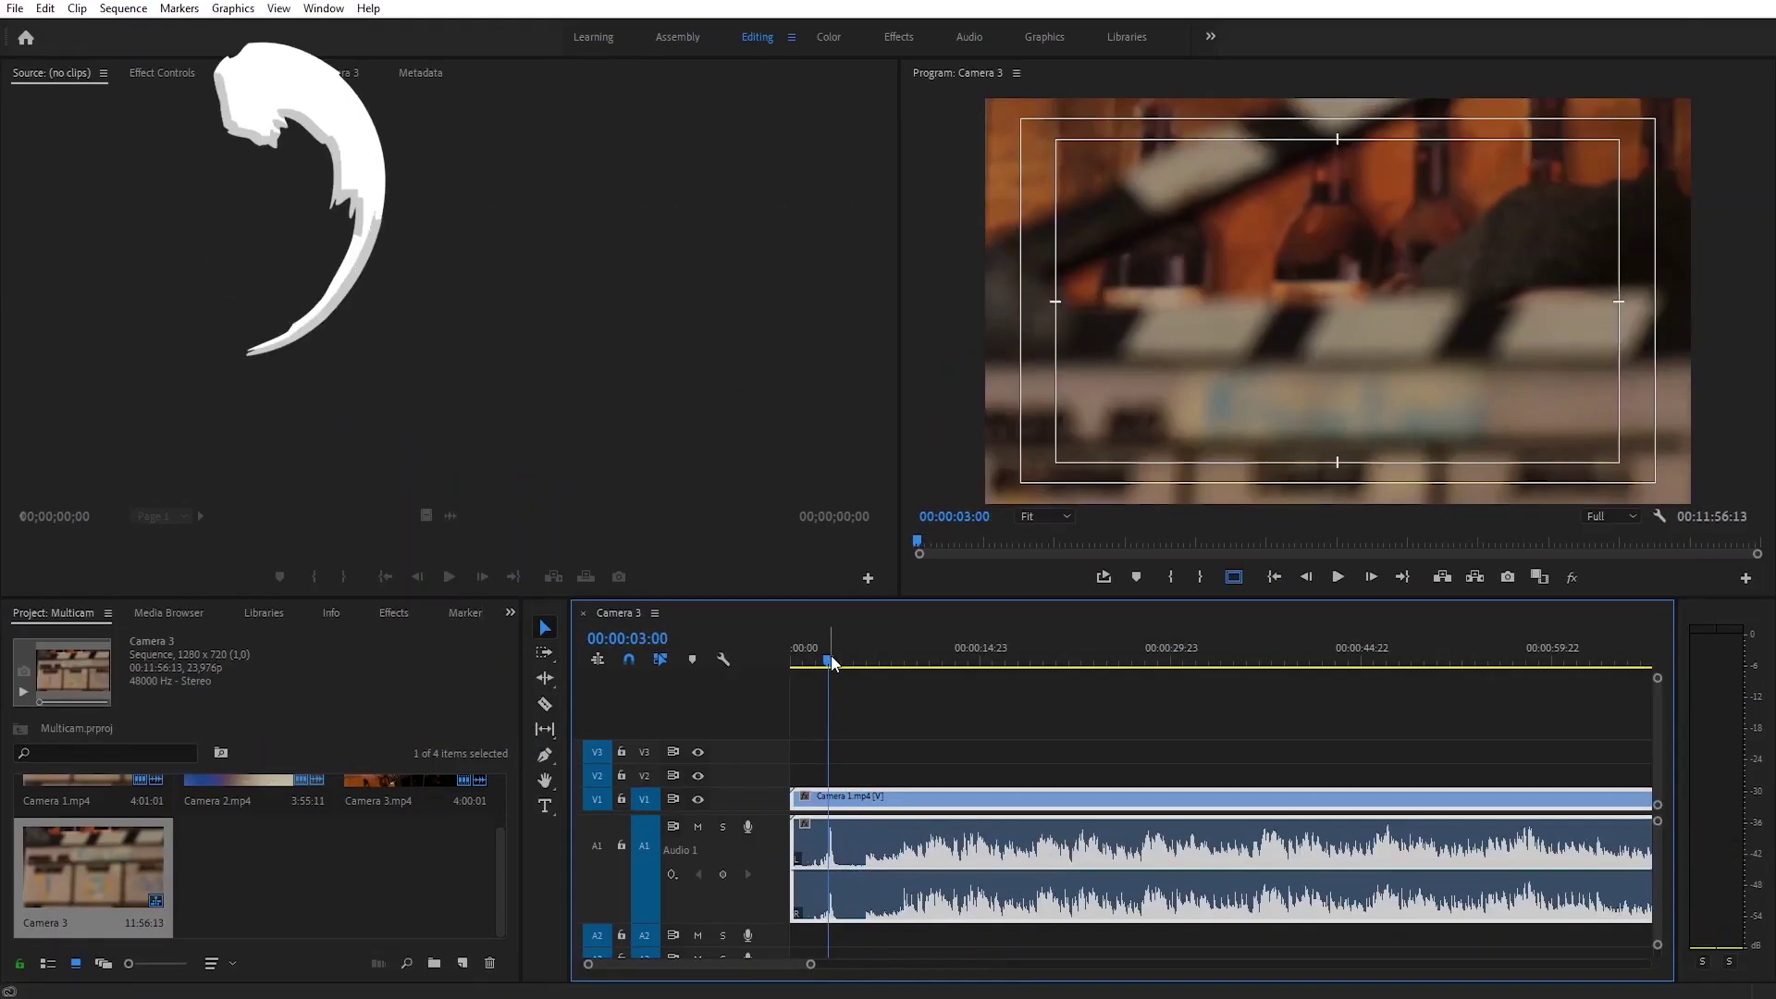
{"action": "left_click_drag", "start_coordinate": [830, 663], "coordinate": [832, 663]}
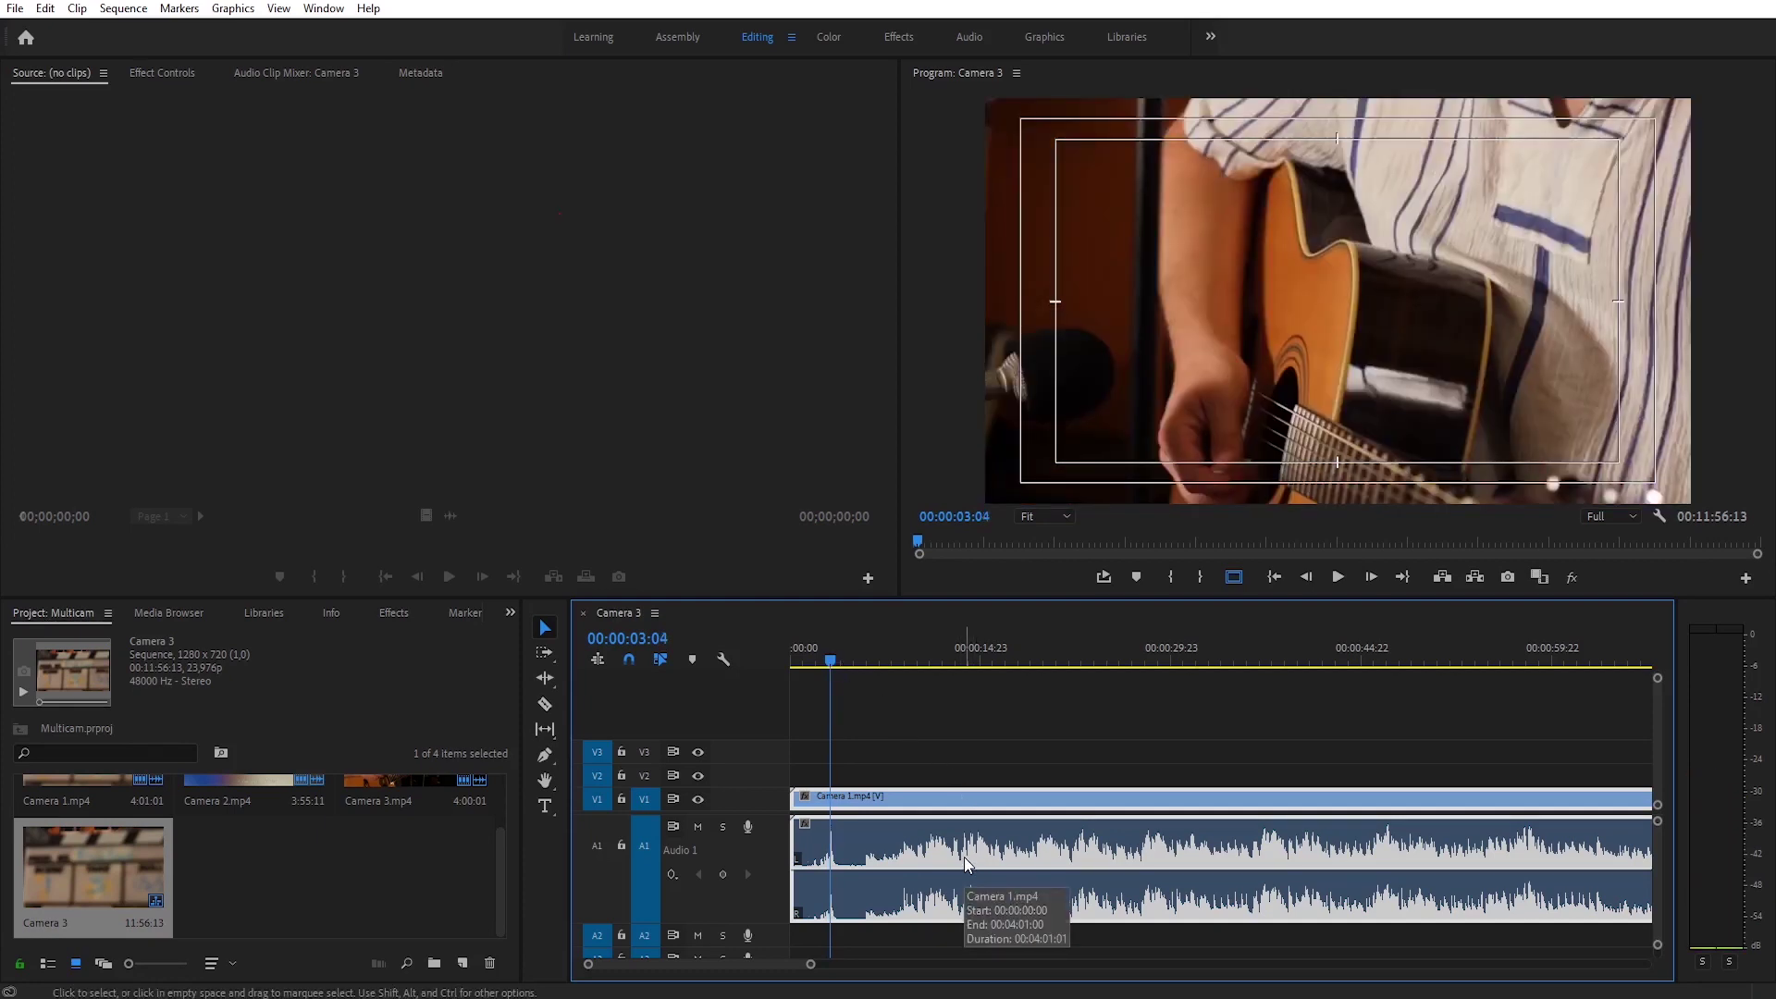
{"action": "key", "text": "m"}
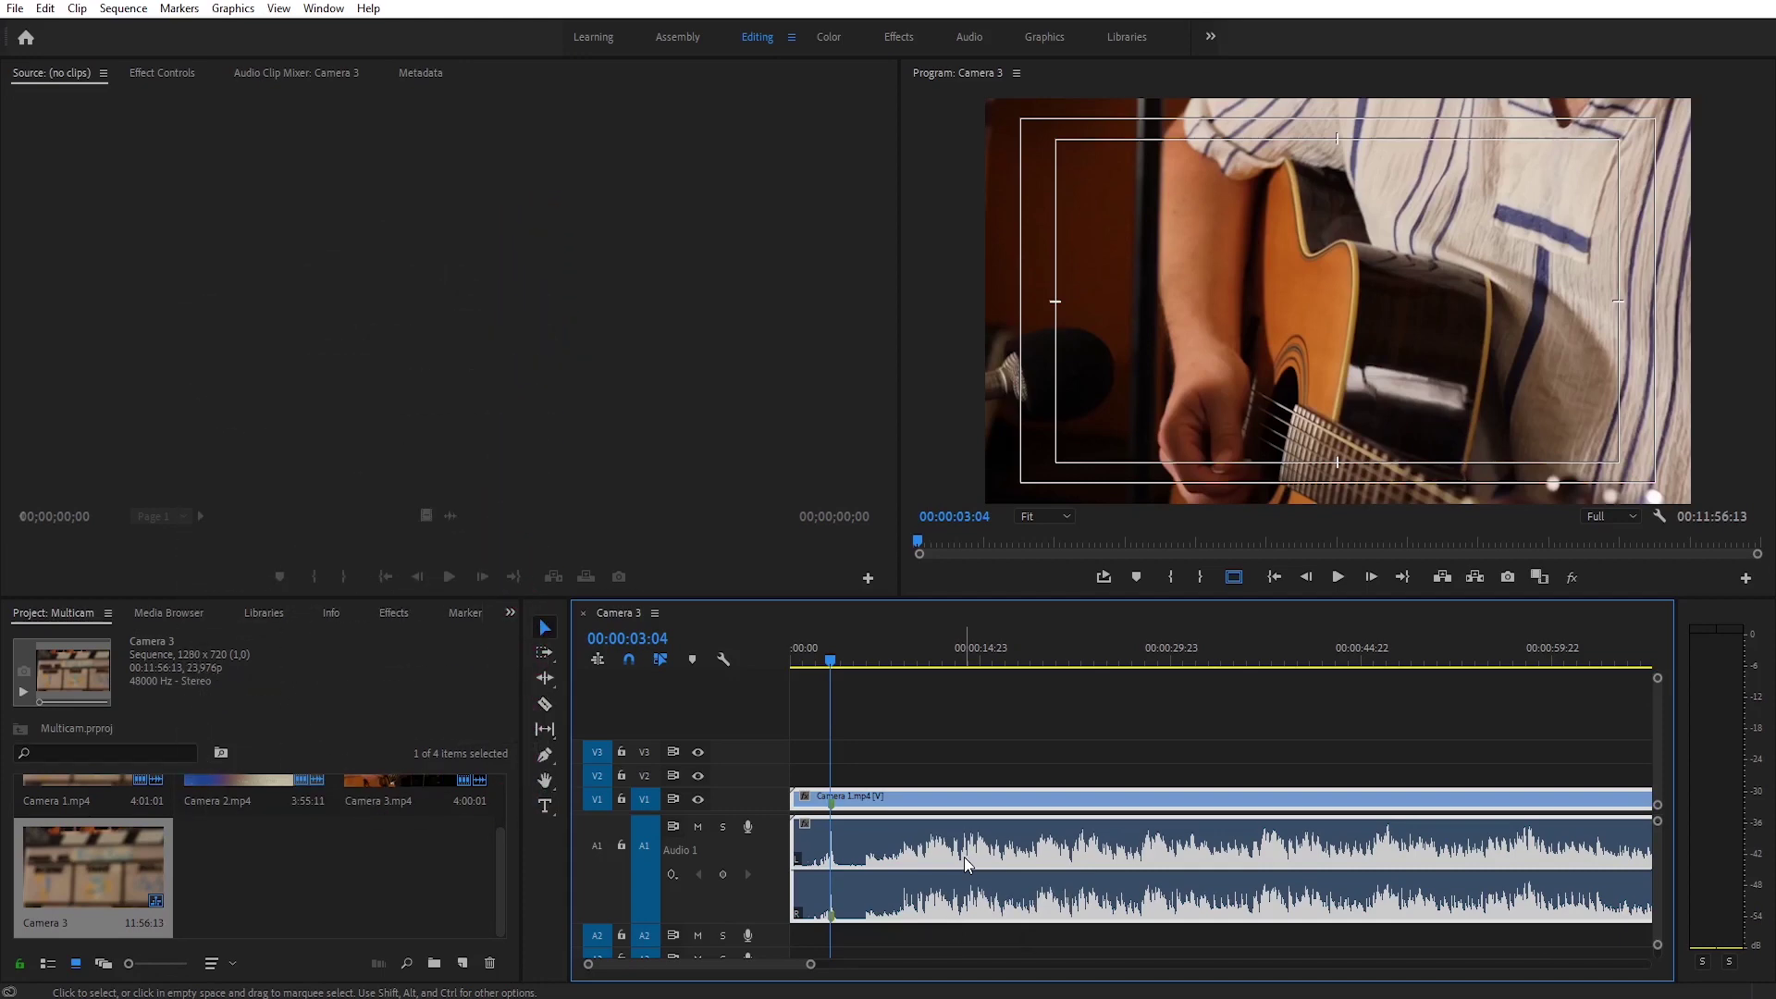
{"action": "key", "text": "minus"}
{"action": "key", "text": "minus"}
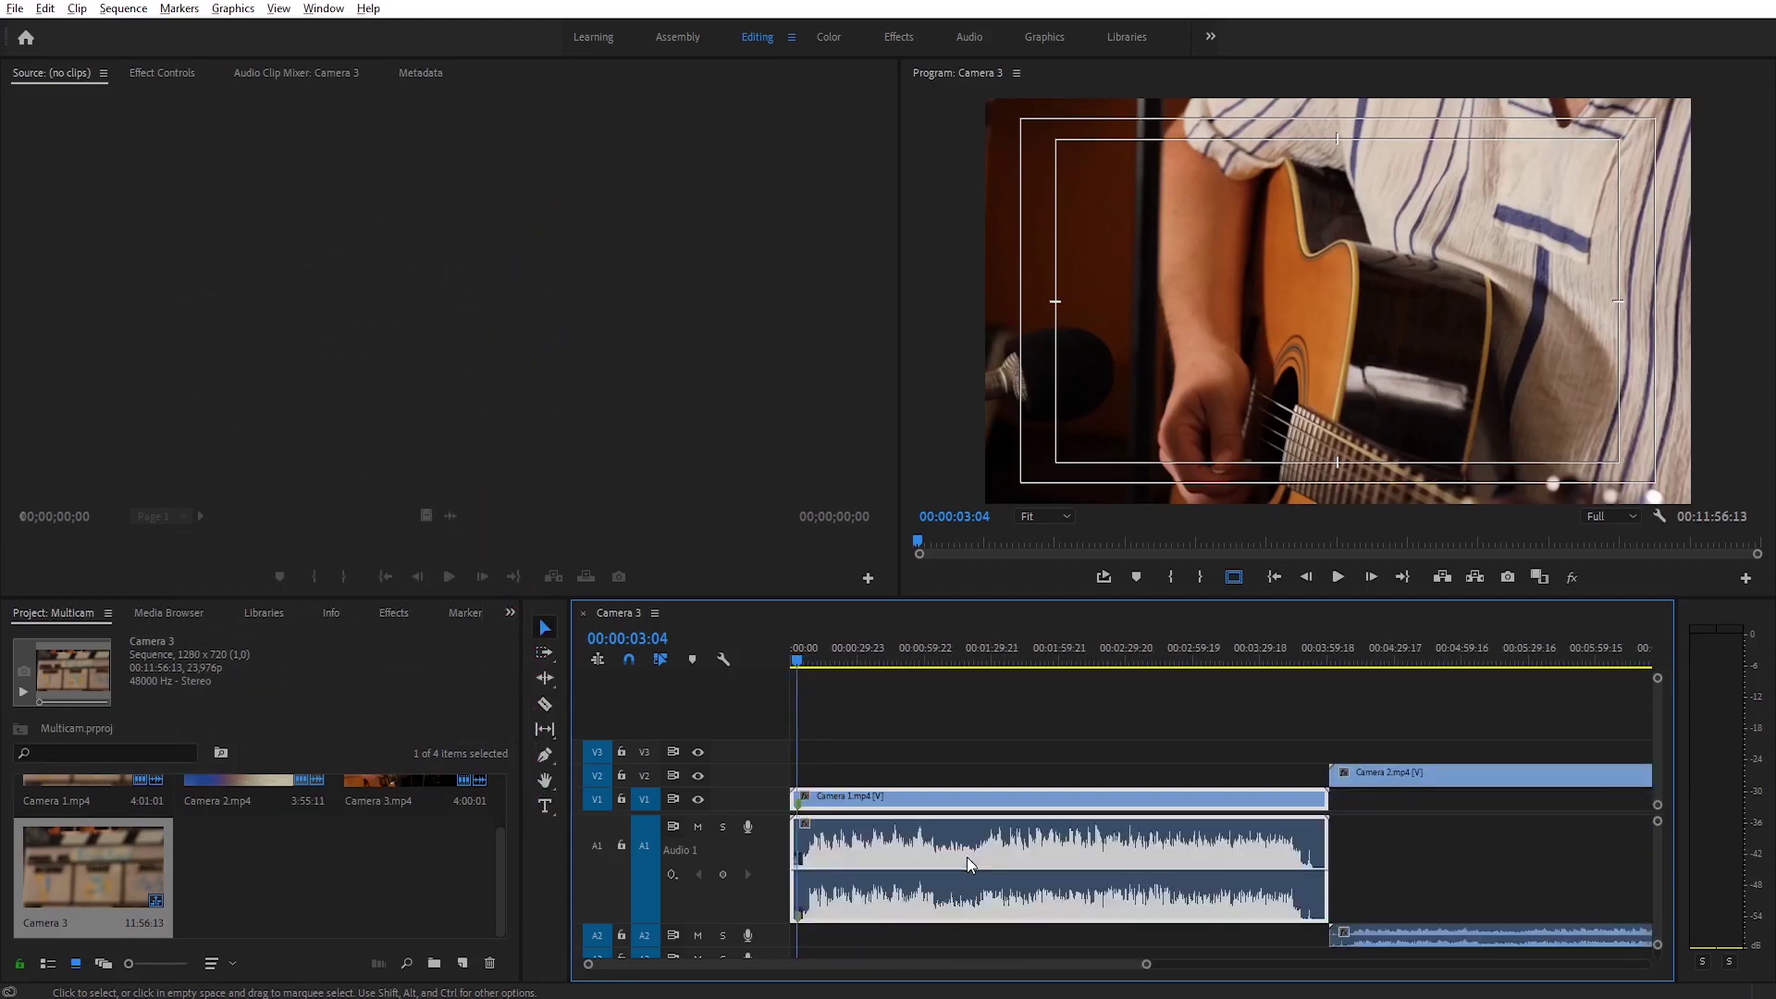
{"action": "key", "text": "minus"}
Frame-step to the Camera 2 clap at 00:04:06:16 and select the Camera 2 clip.
{"action": "left_click", "coordinate": [1189, 659]}
{"action": "key", "text": "space"}
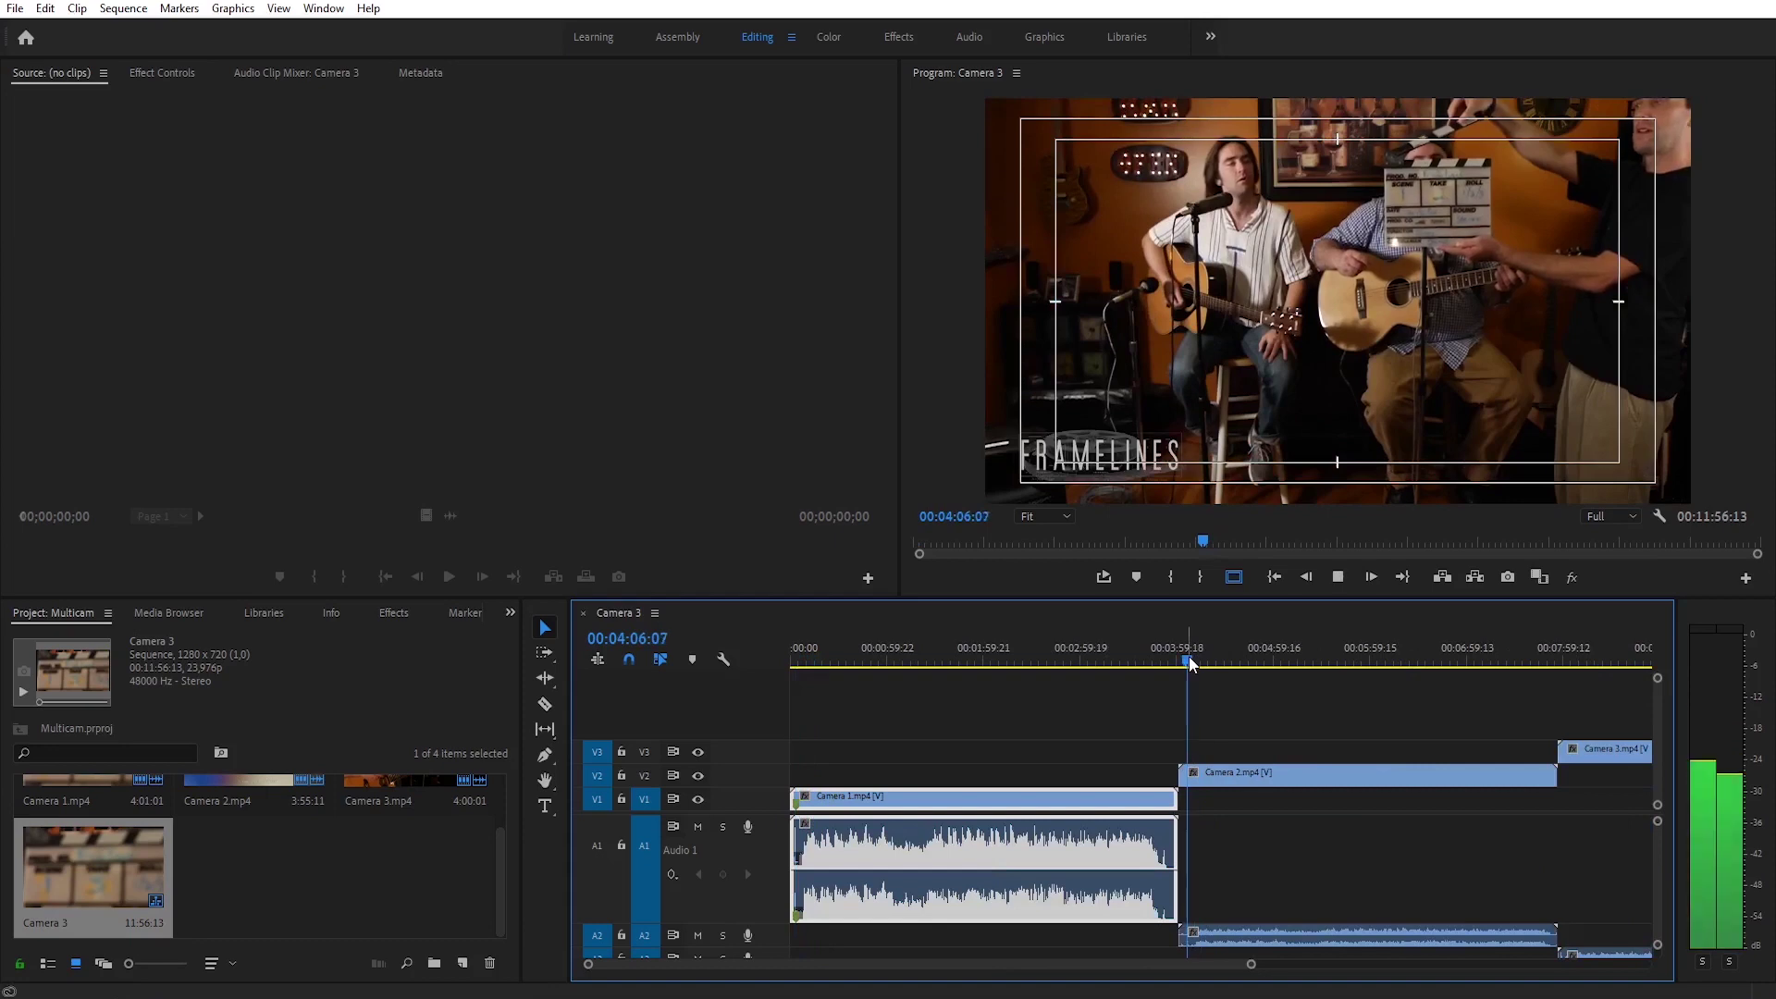
{"action": "key", "text": "space"}
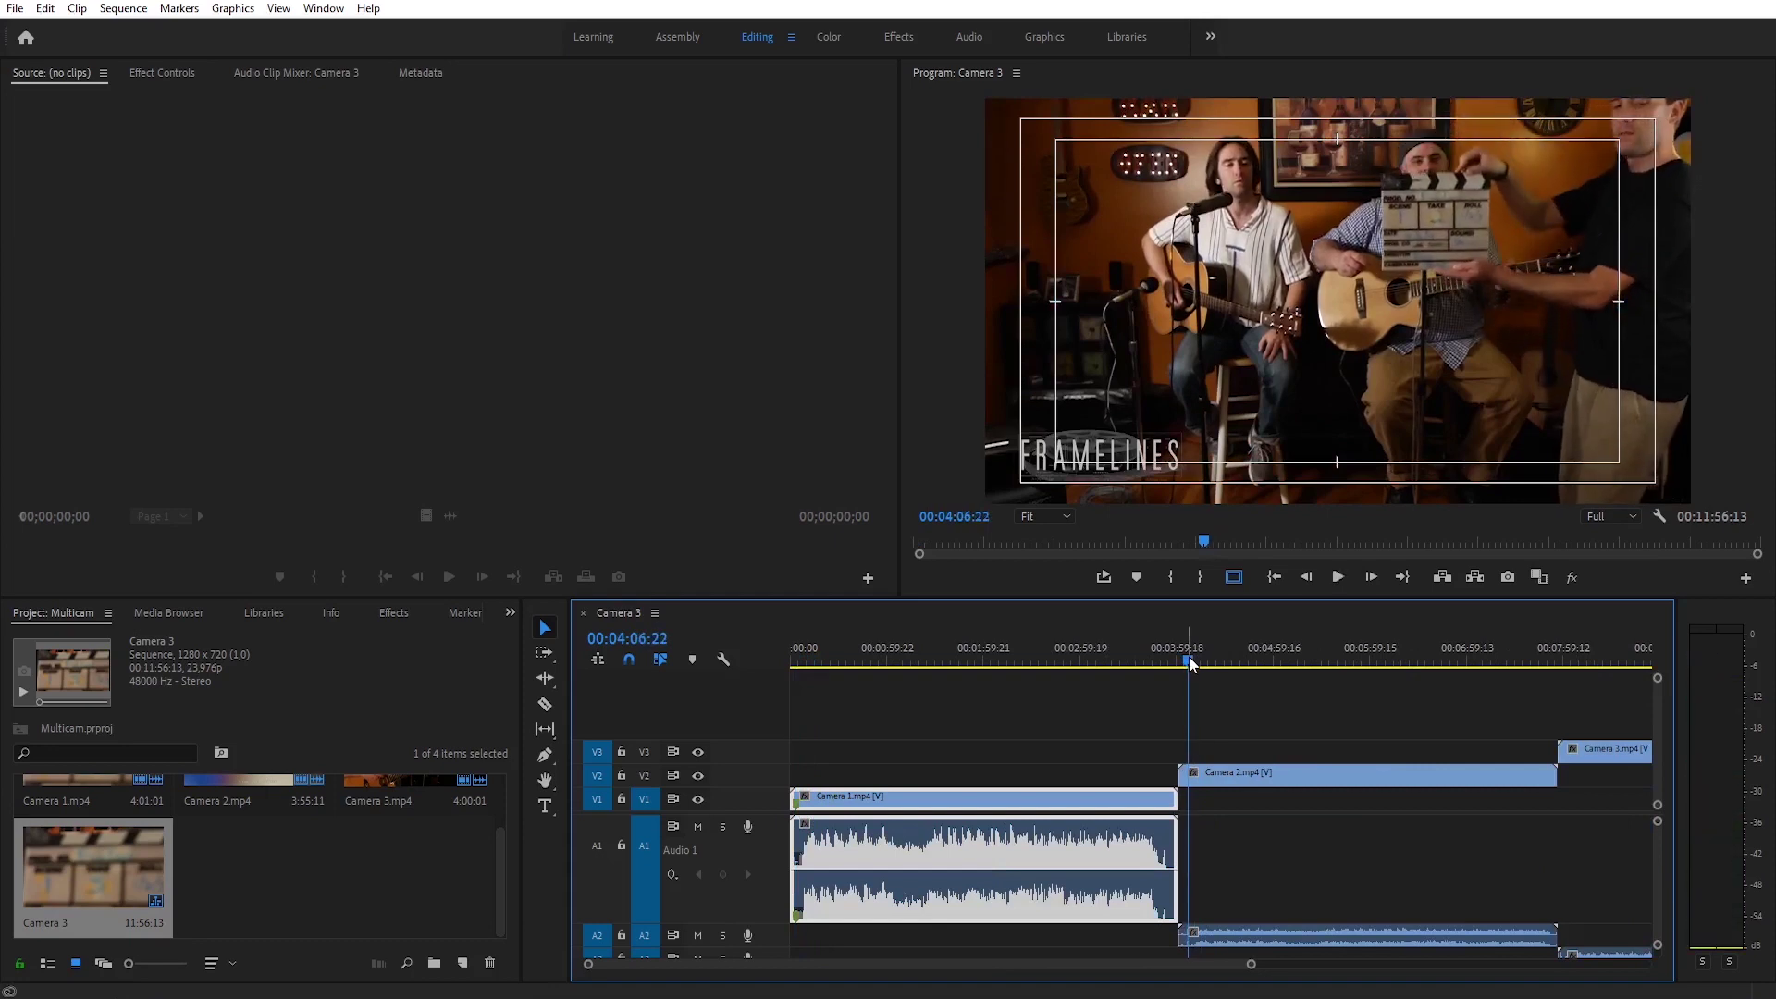
{"action": "key", "text": "Left"}
{"action": "key", "text": "Left"}
{"action": "key", "text": "Left"}
{"action": "key", "text": "Left"}
{"action": "key", "text": "Left"}
{"action": "key", "text": "Right"}
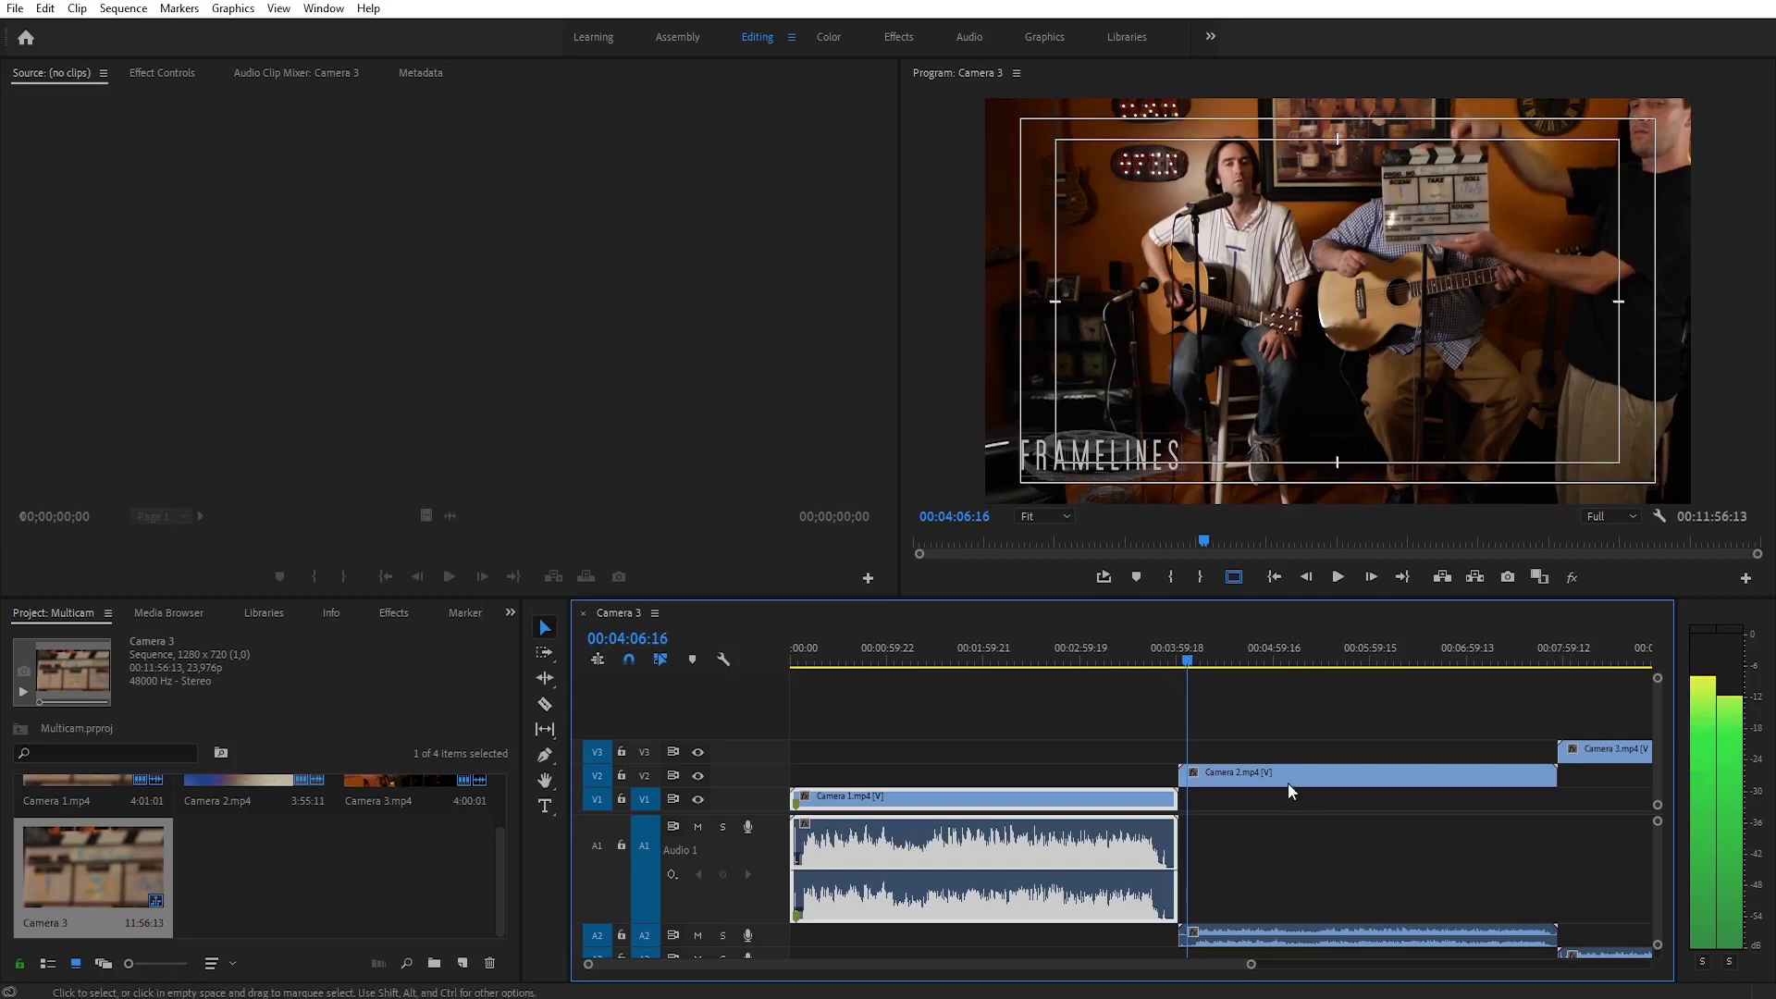
{"action": "left_click", "coordinate": [1282, 777]}
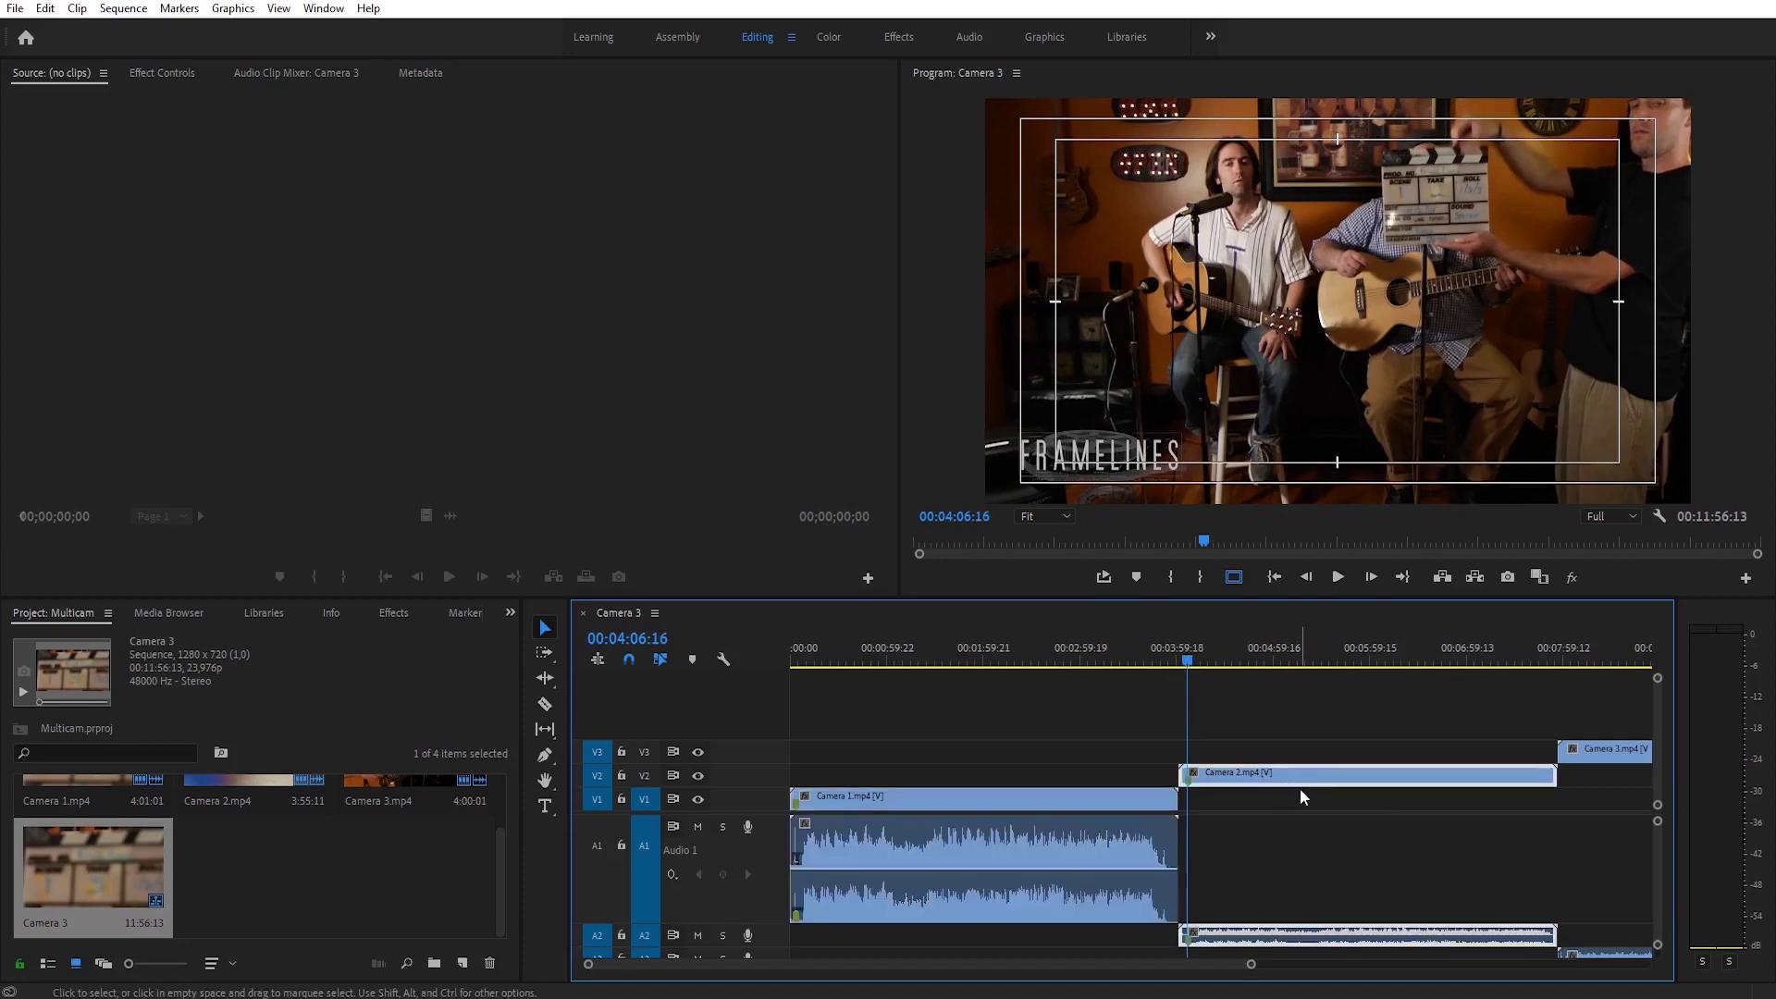
Frame-step to the Camera 3 clap at 00:07:58:16 and select the Camera 3 clip.
{"action": "scroll", "coordinate": [1353, 797], "scroll_direction": "down", "scroll_amount": 2}
{"action": "scroll", "coordinate": [1323, 717], "scroll_direction": "down", "scroll_amount": 5}
{"action": "left_click", "coordinate": [1263, 659]}
{"action": "left_click_drag", "start_coordinate": [1263, 659], "coordinate": [1257, 658]}
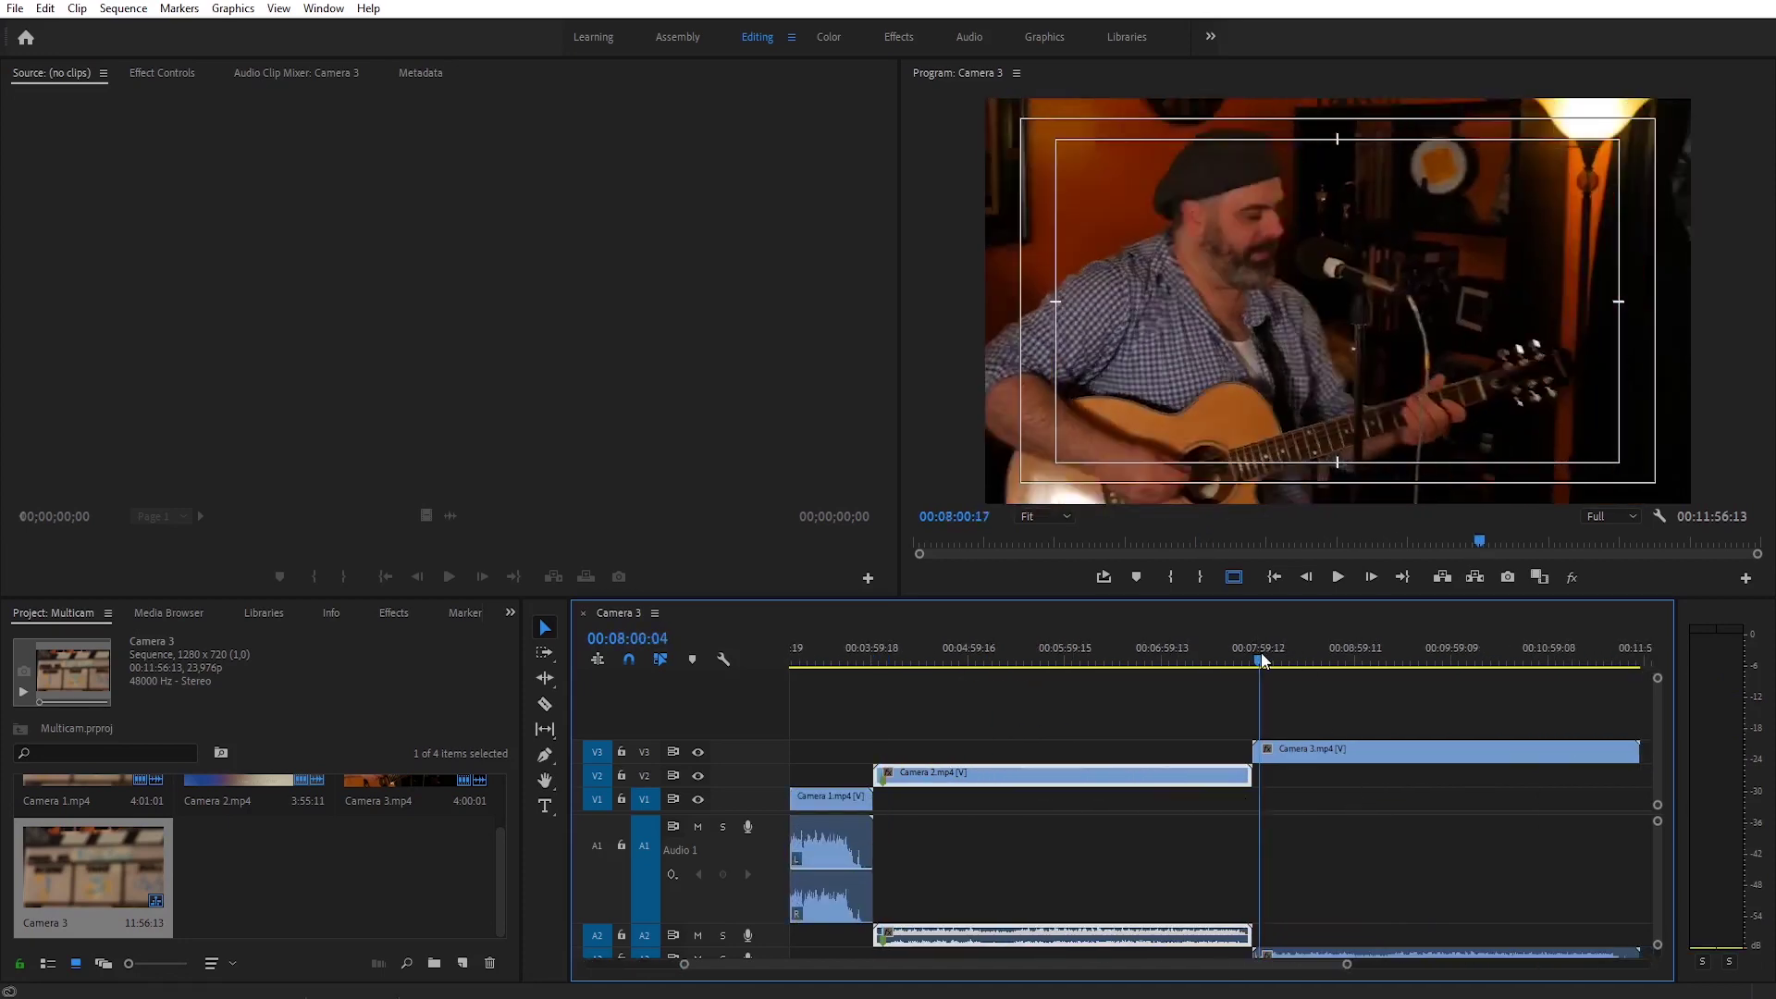
{"action": "key", "text": "space"}
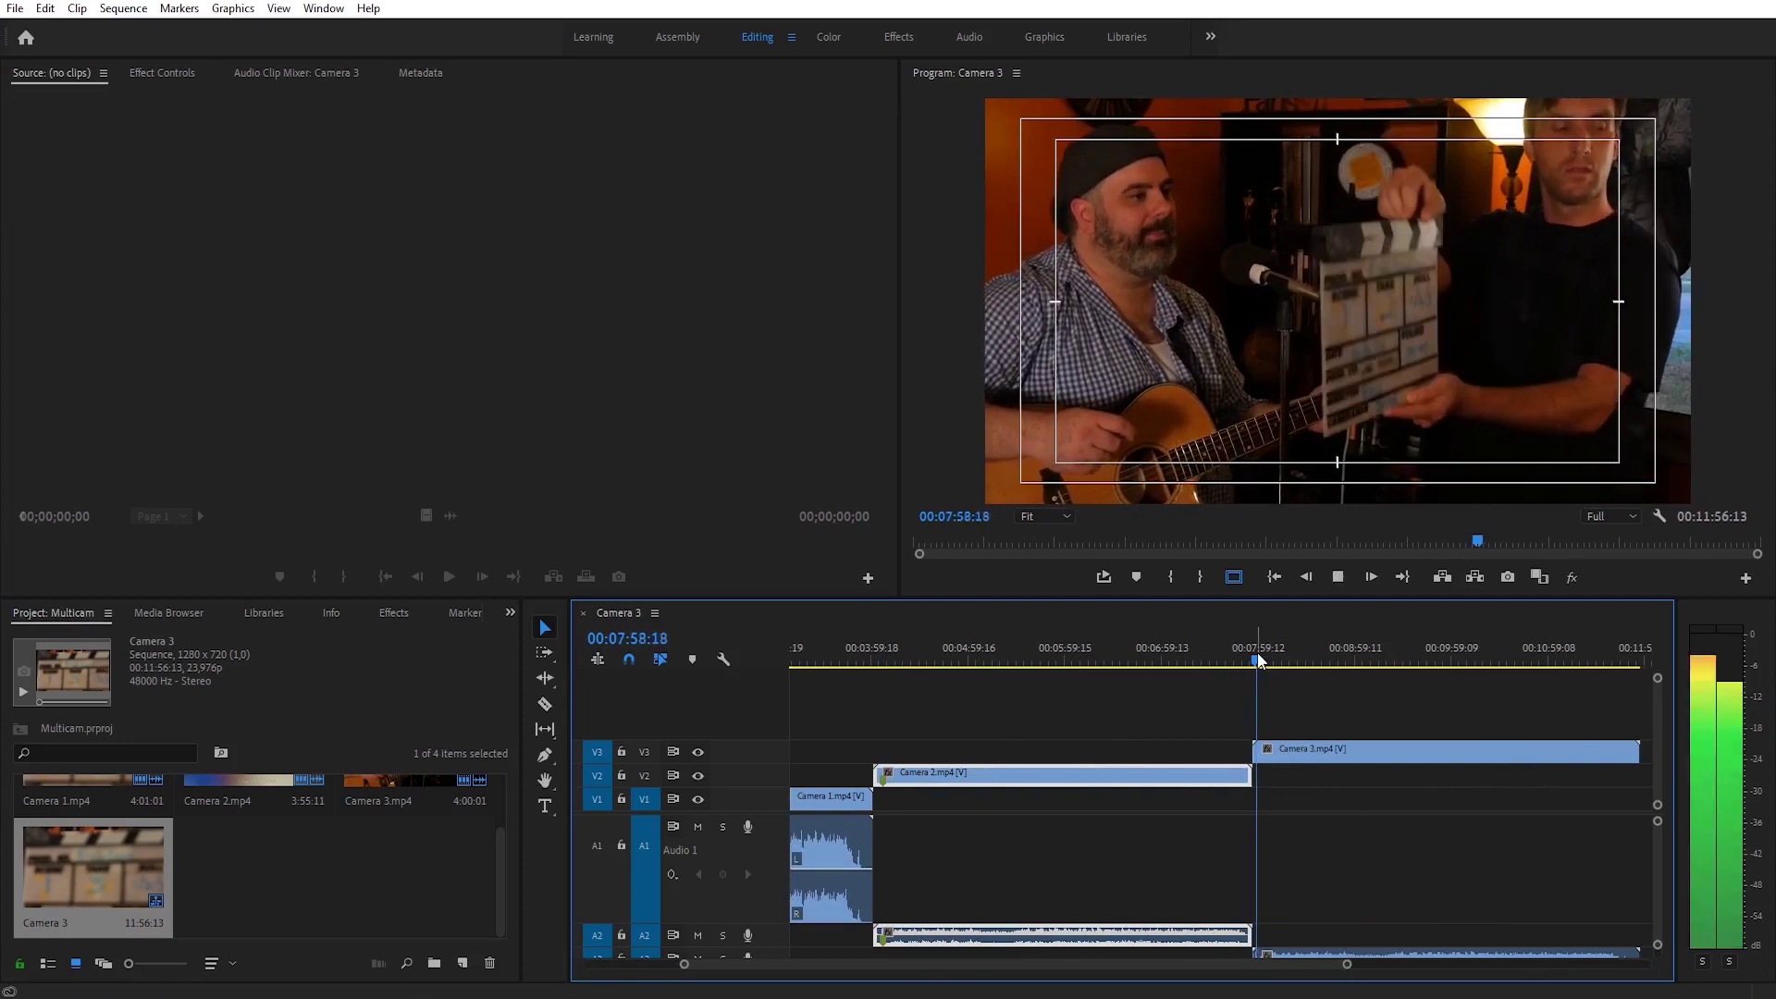
{"action": "key", "text": "space"}
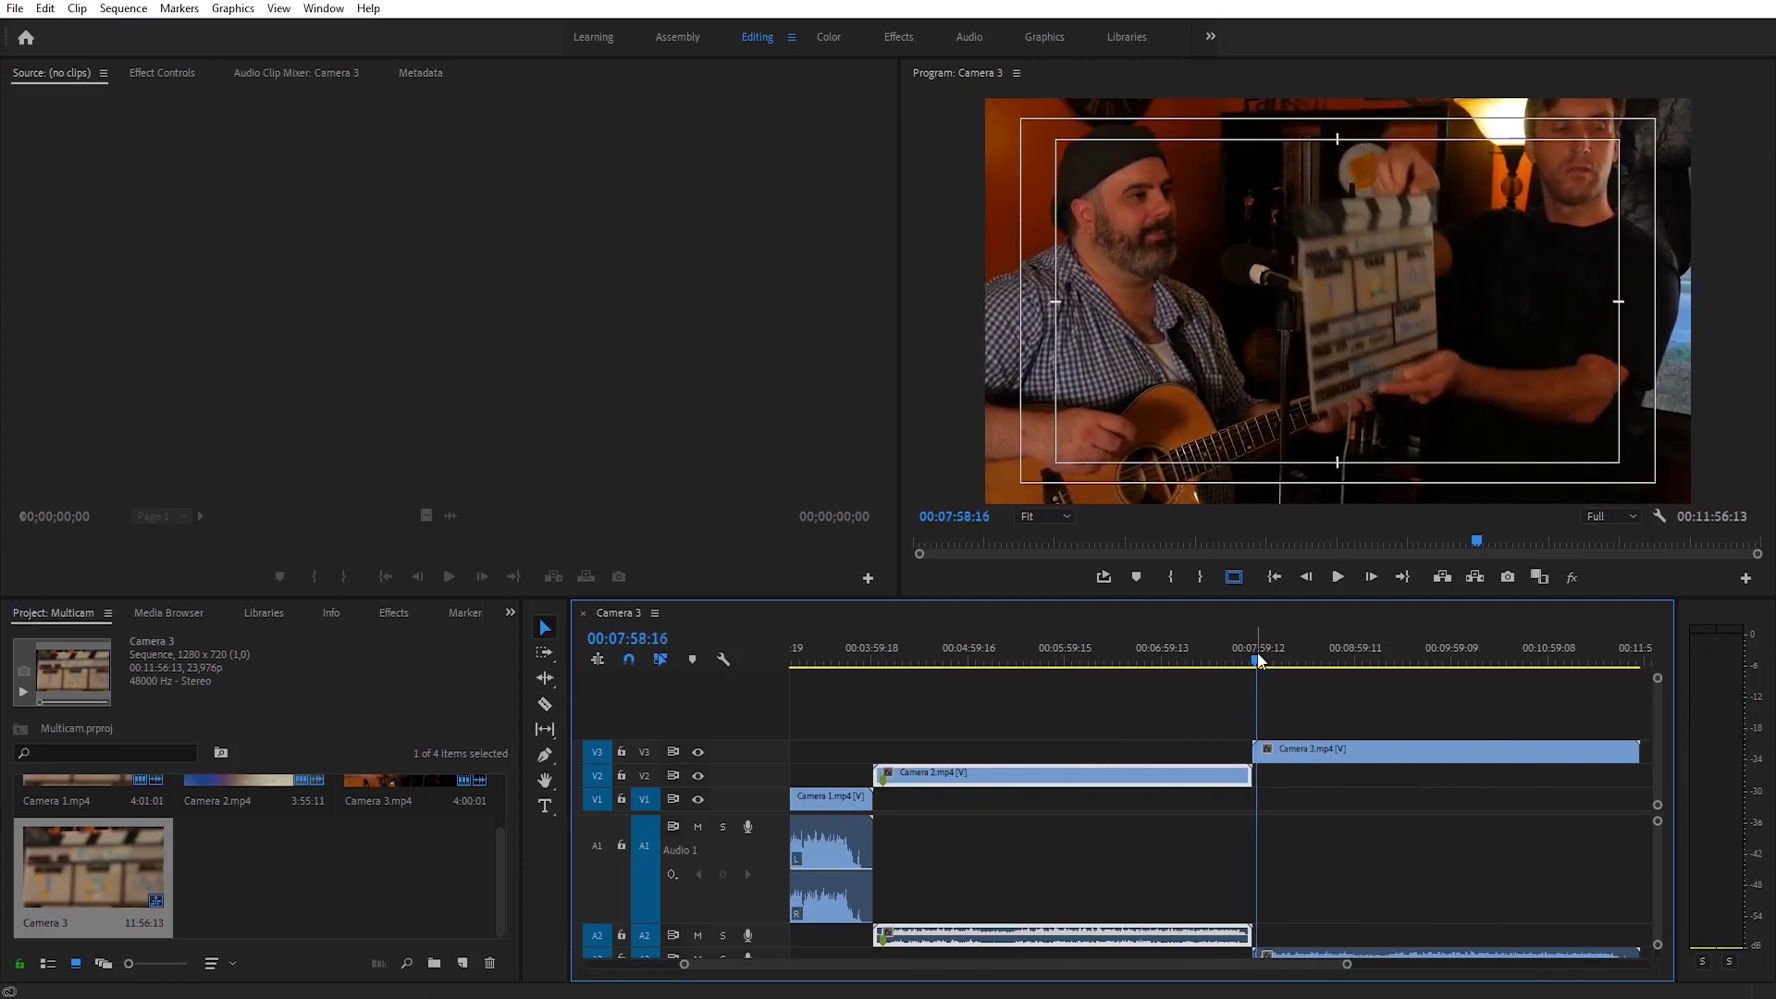
{"action": "key", "text": "Left"}
{"action": "key", "text": "Left"}
{"action": "left_click", "coordinate": [1291, 757]}
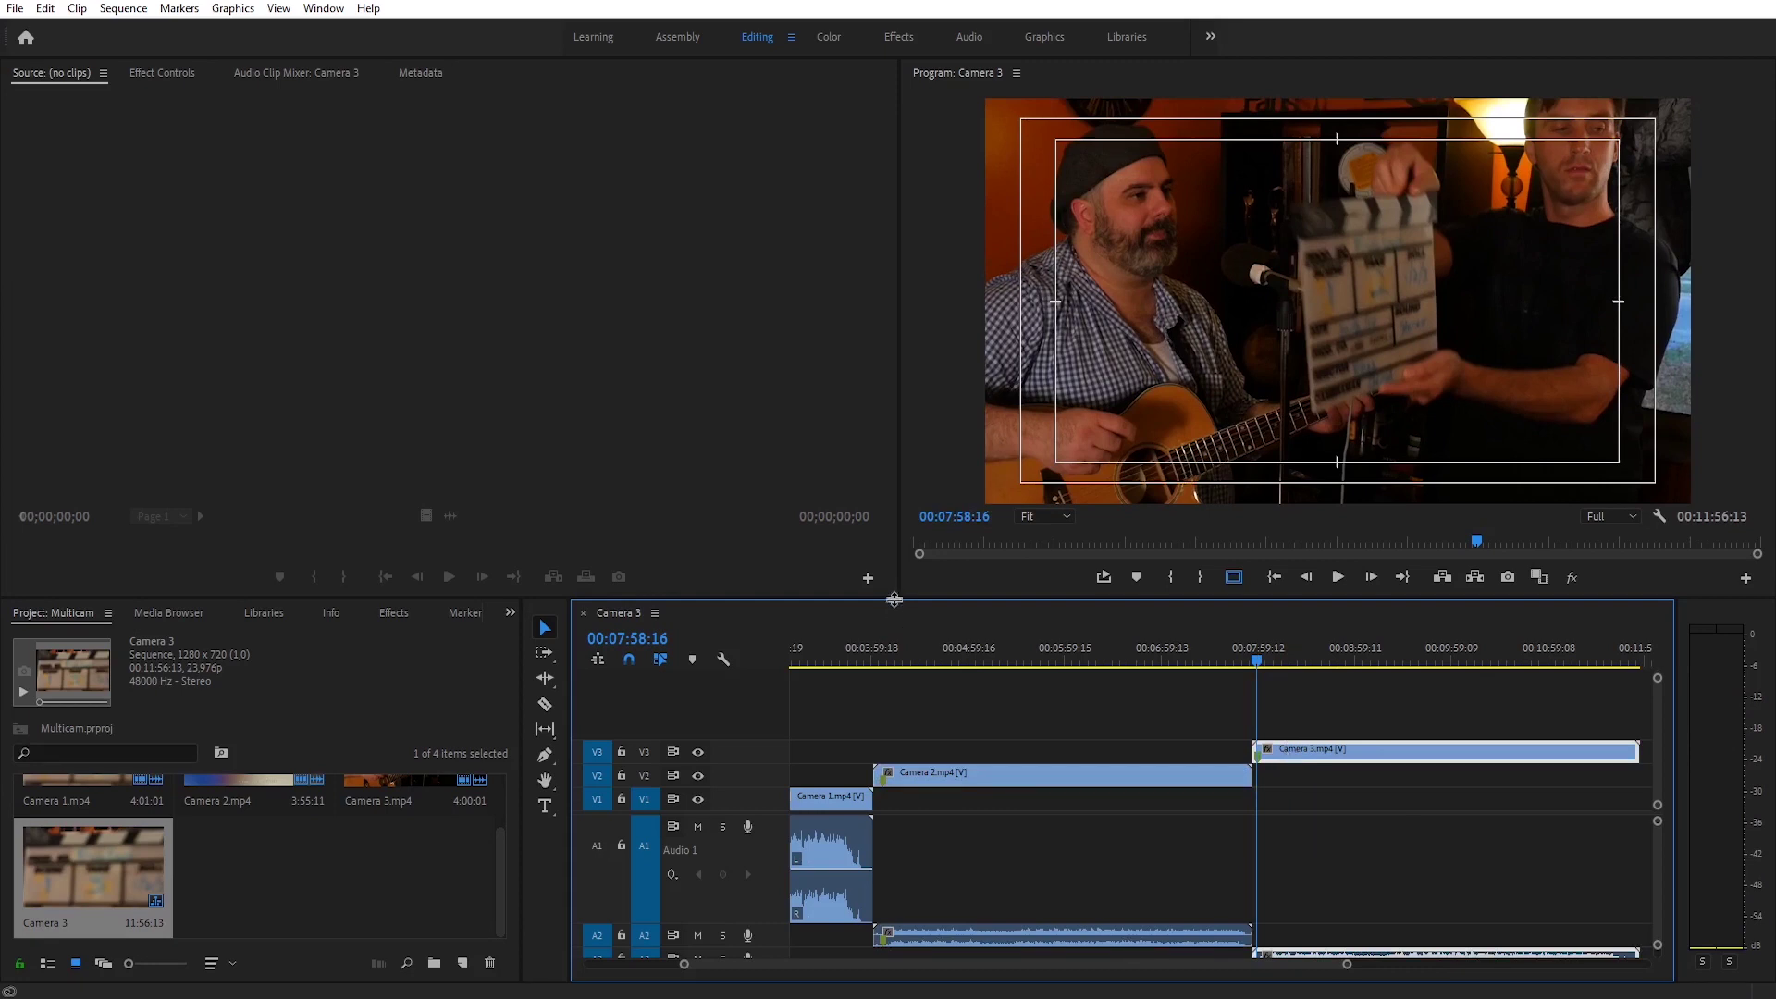
Stack Camera 2 above Camera 1 at the sequence start and shift Camera 1 to match its clap.
{"action": "left_click_drag", "start_coordinate": [885, 599], "coordinate": [911, 437]}
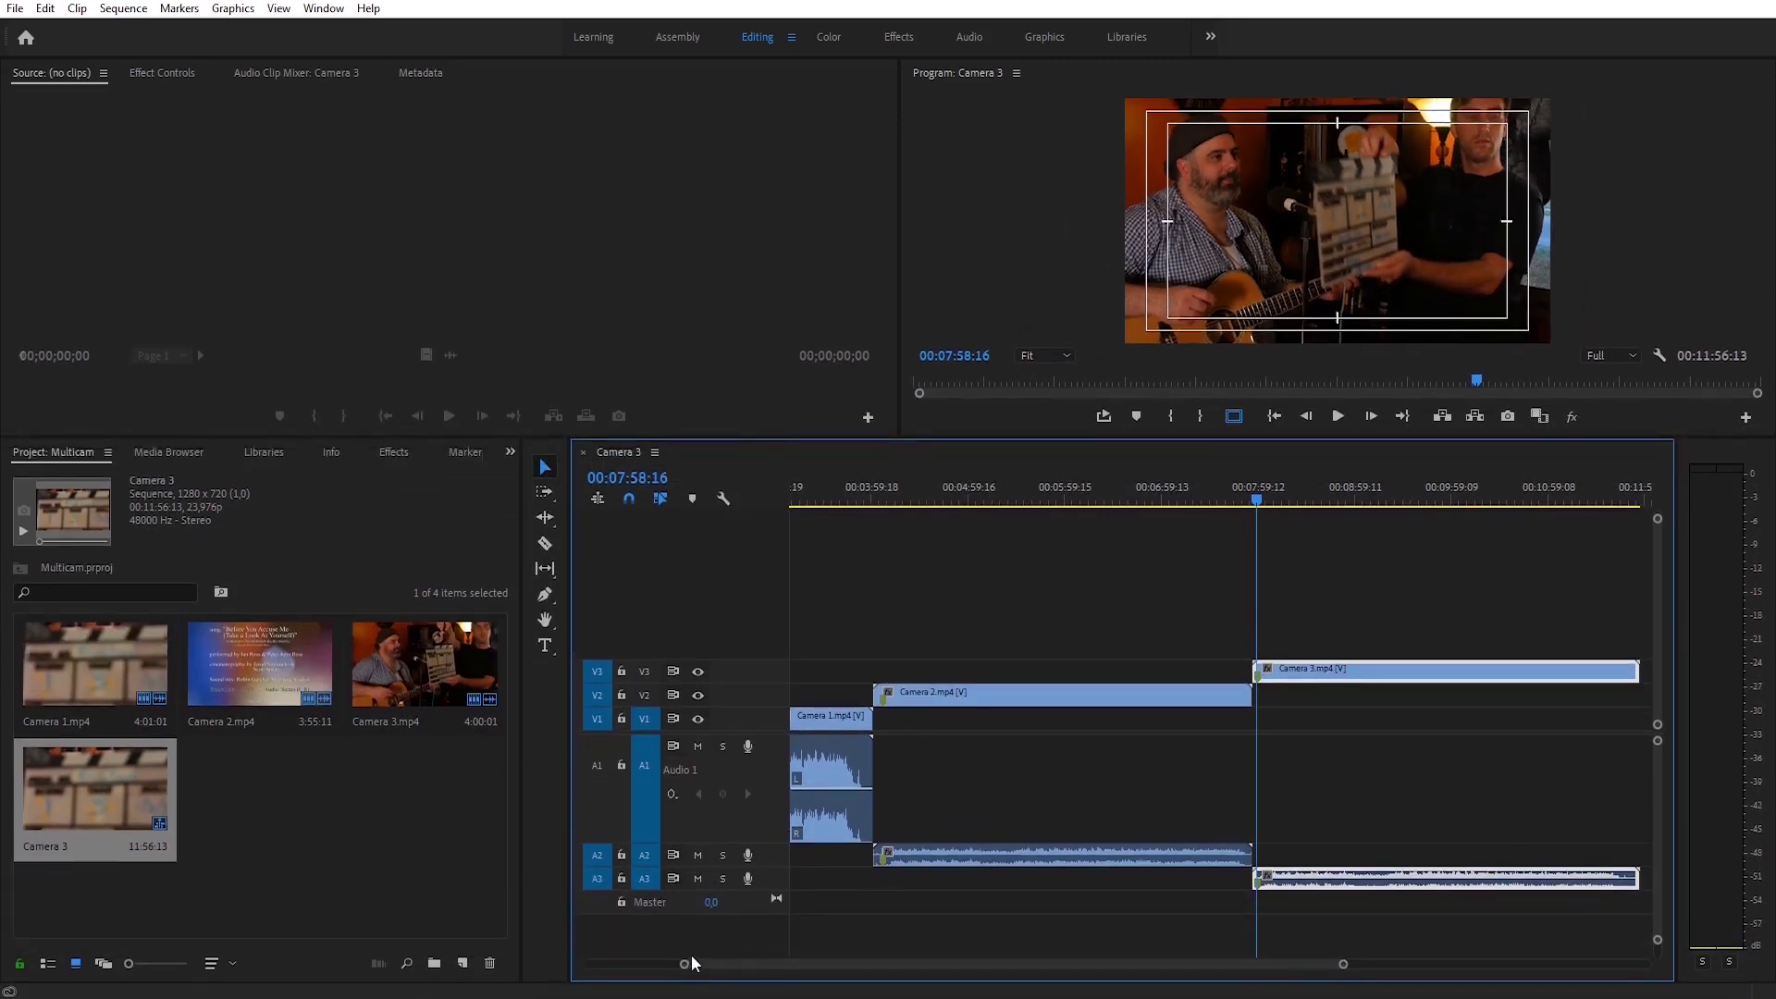
{"action": "left_click_drag", "start_coordinate": [693, 964], "coordinate": [596, 964]}
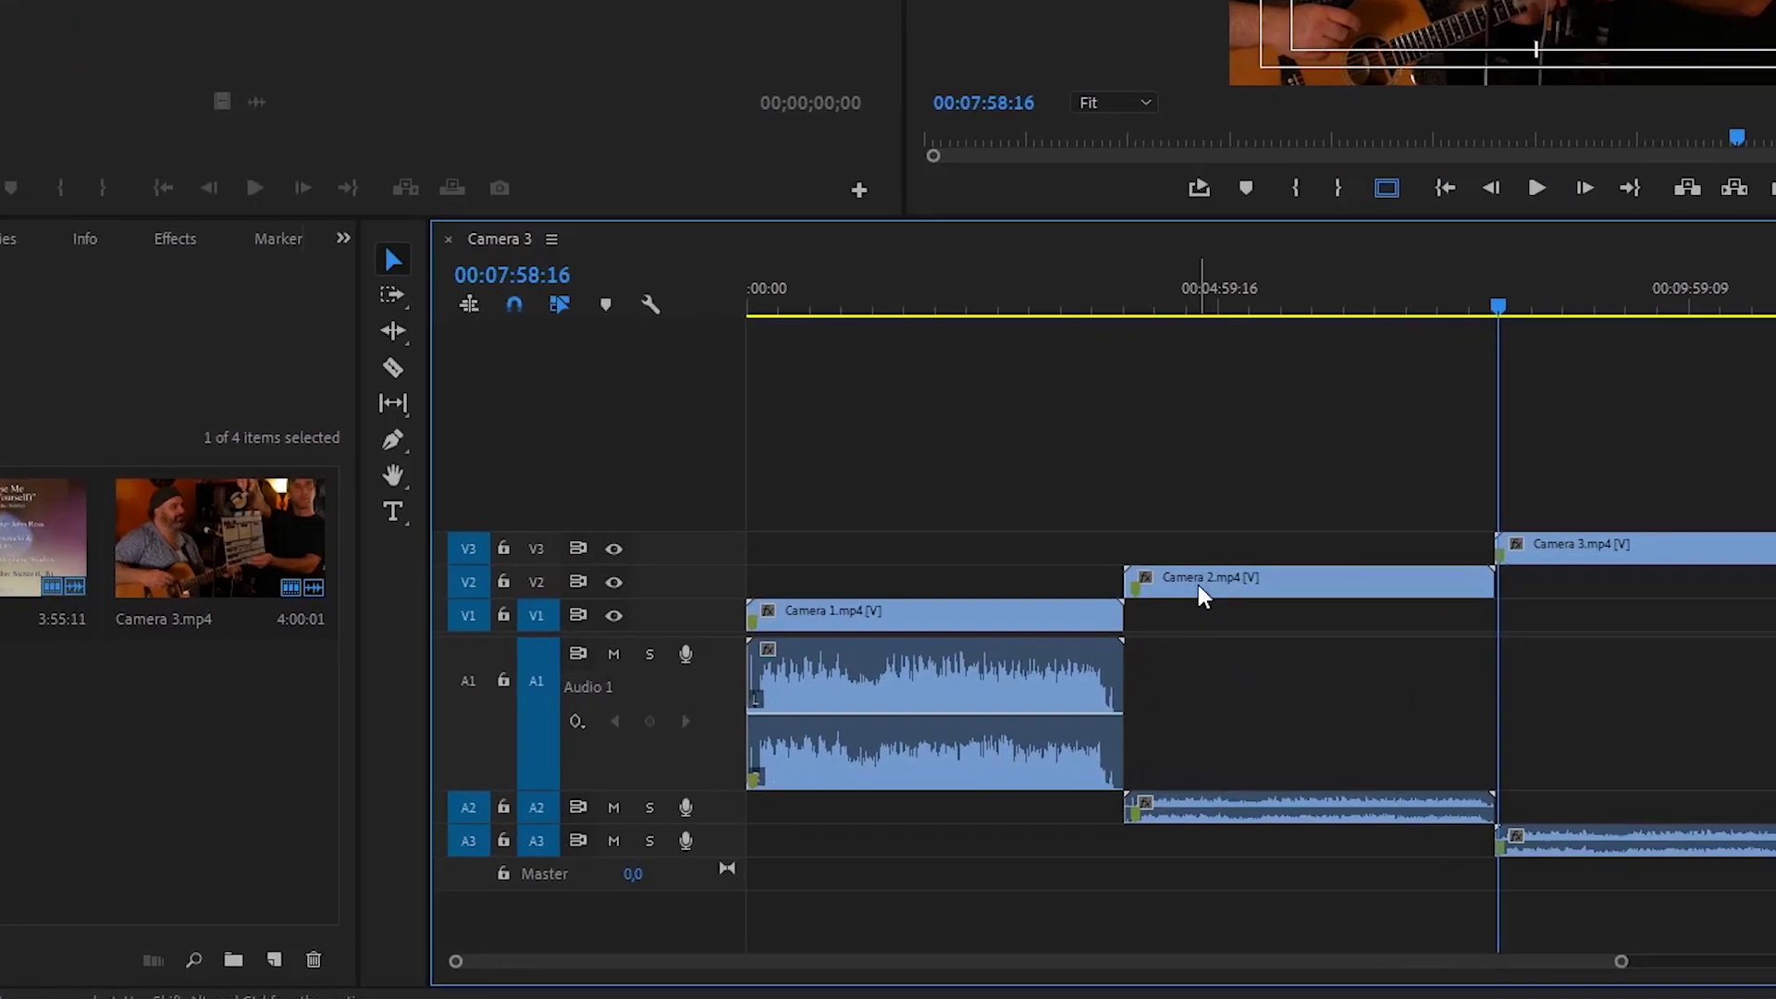
{"action": "left_click_drag", "start_coordinate": [1157, 696], "coordinate": [1151, 699]}
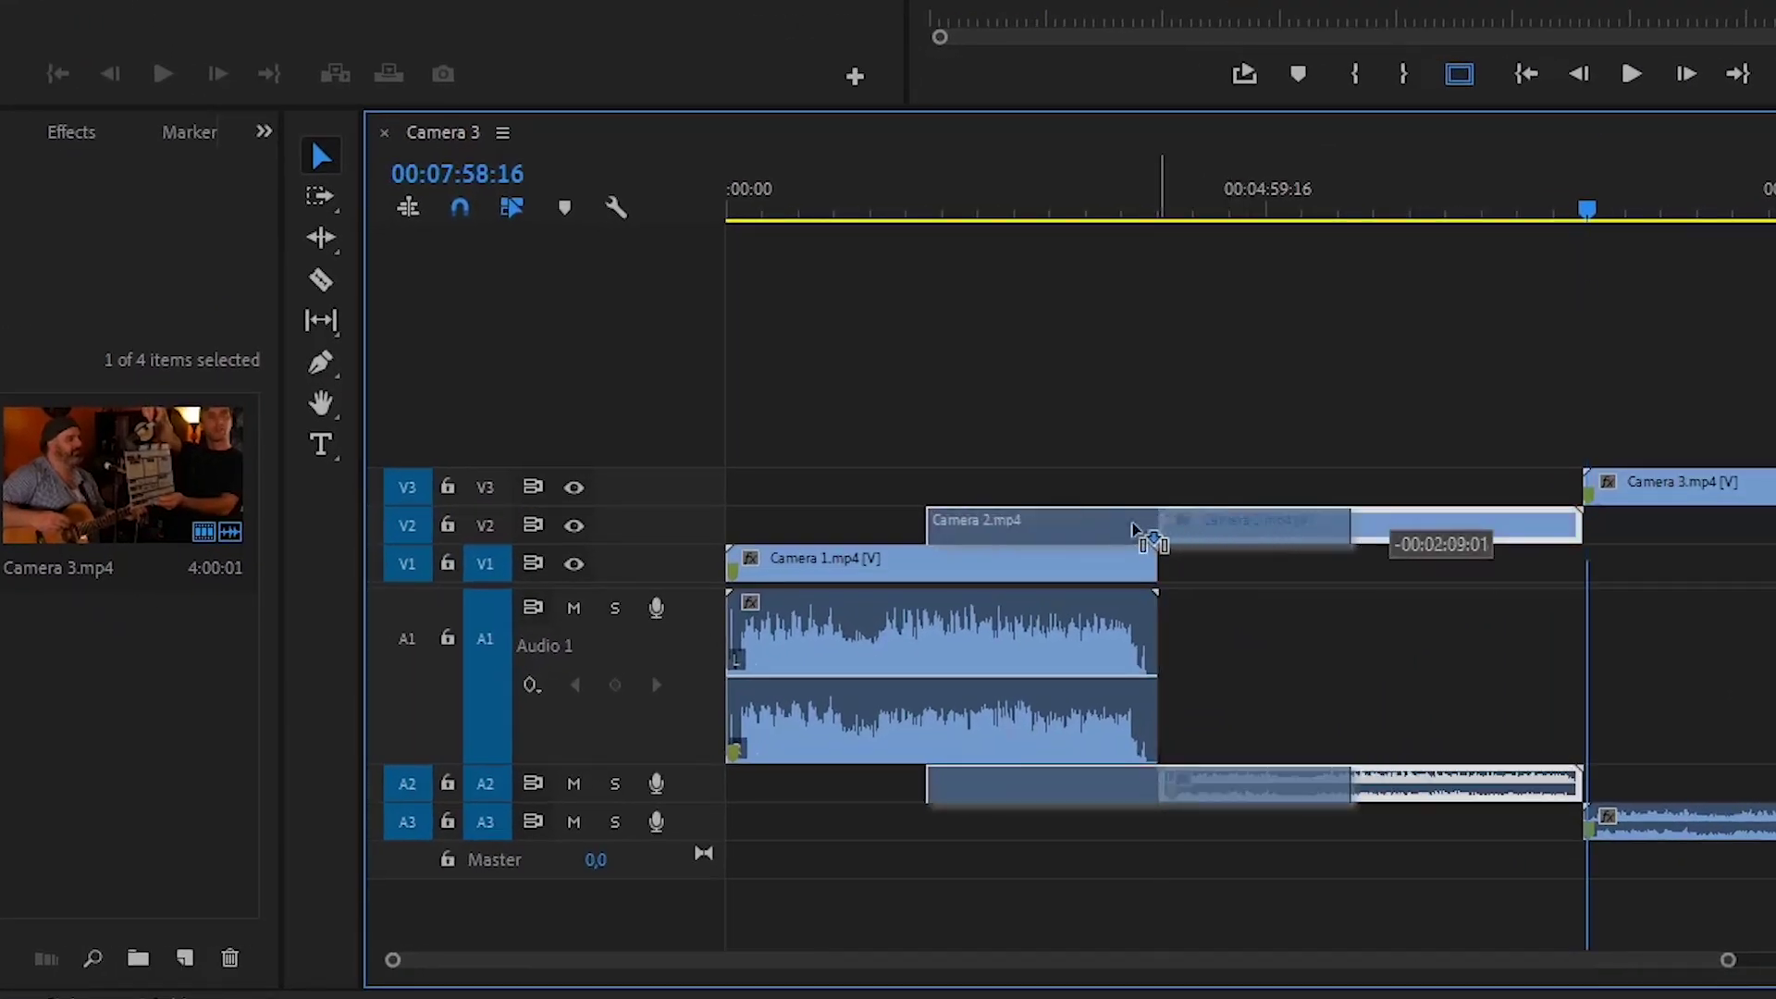
{"action": "left_click_drag", "start_coordinate": [1321, 529], "coordinate": [720, 562]}
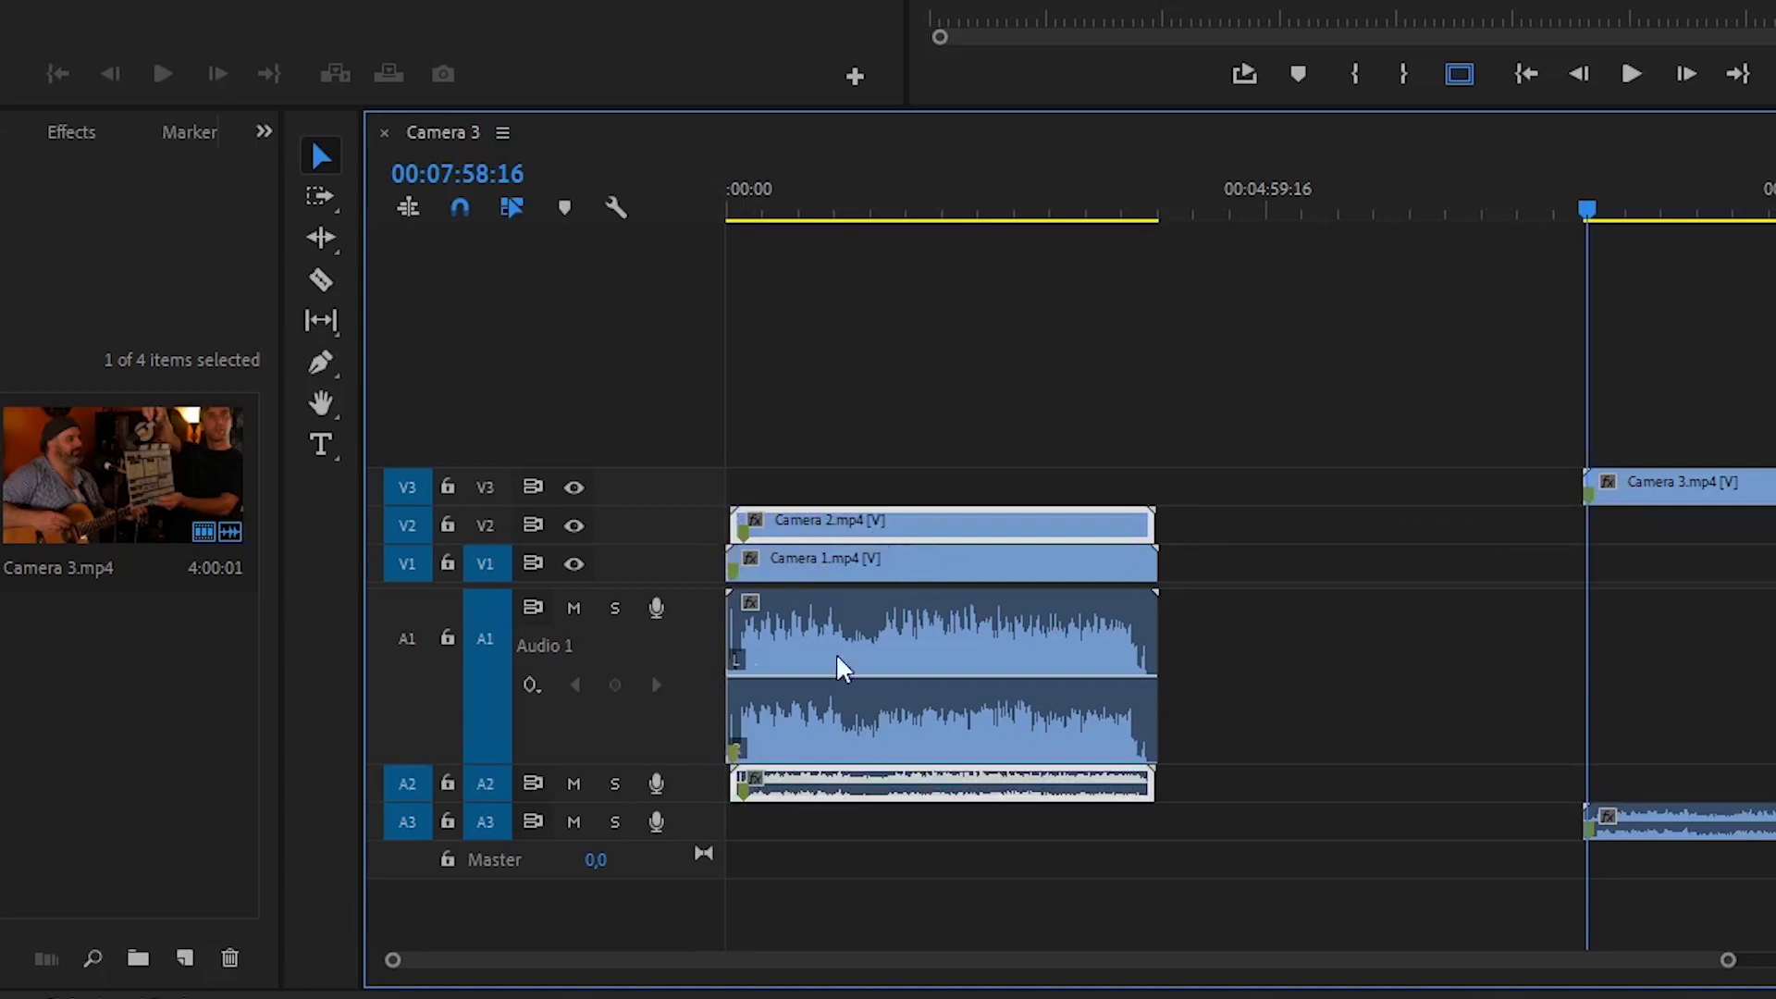
{"action": "left_click_drag", "start_coordinate": [863, 571], "coordinate": [881, 576]}
{"action": "left_click_drag", "start_coordinate": [782, 188], "coordinate": [749, 175]}
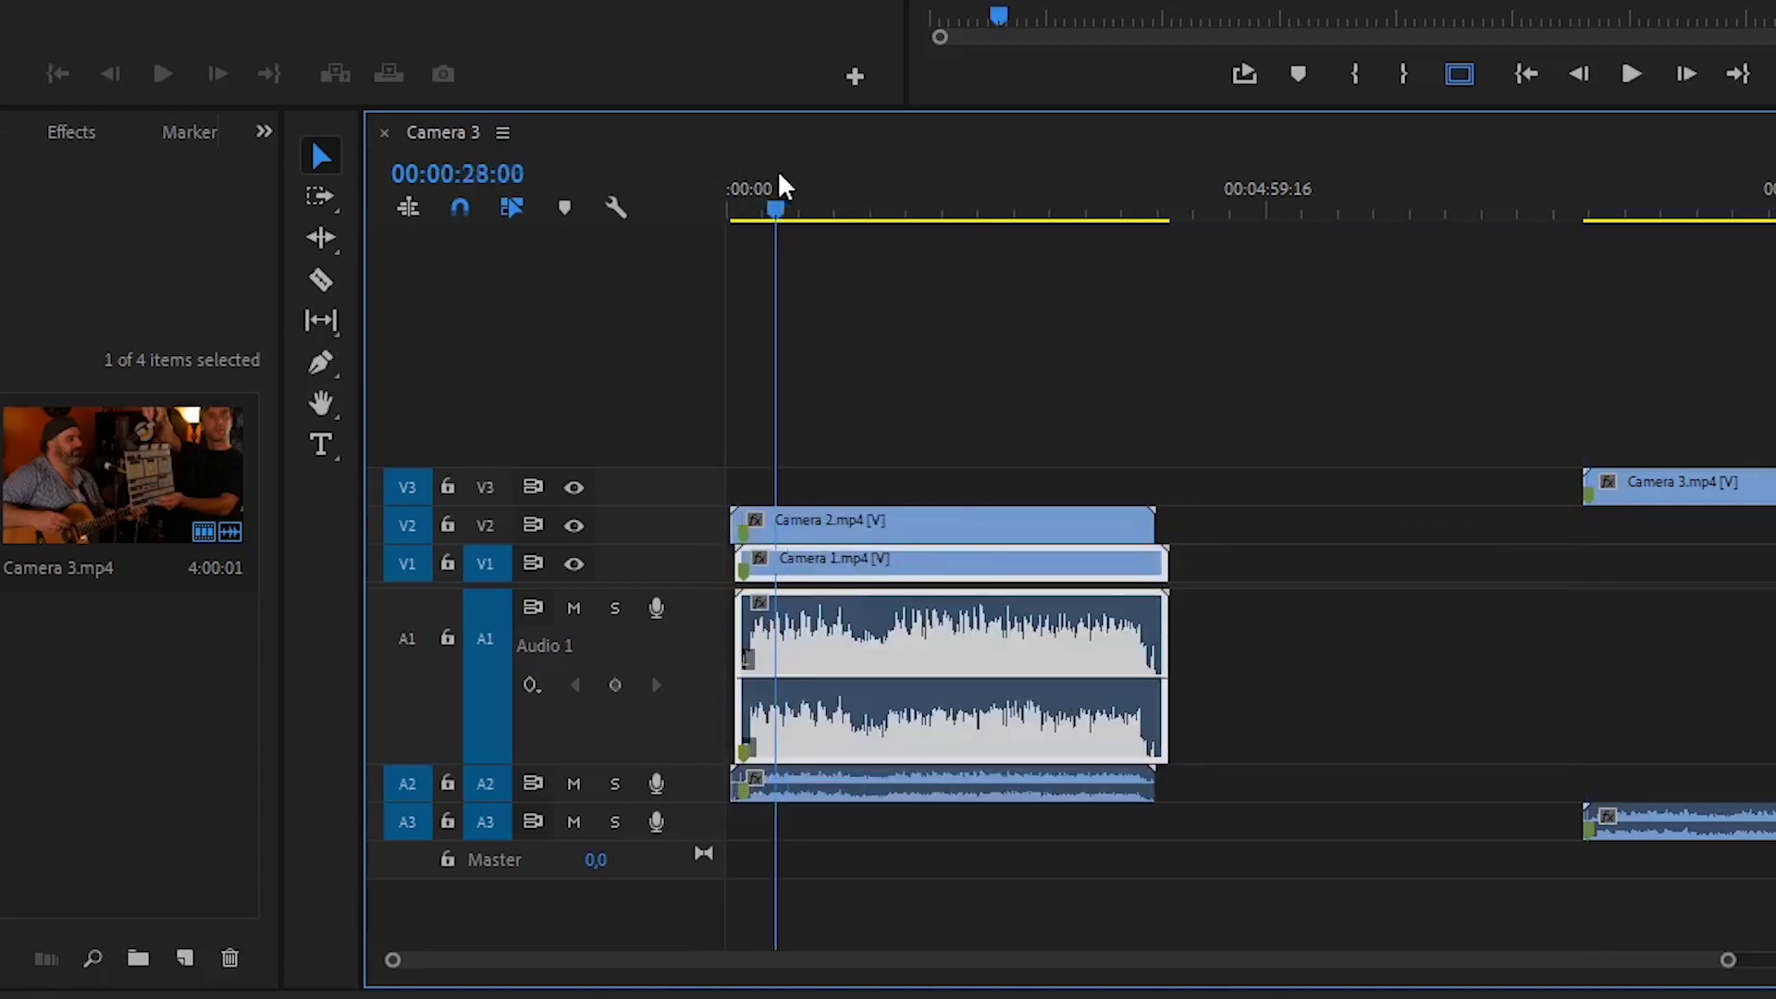
Drag Camera 3 to the start, nudge it into sync, and marquee-select all clips.
{"action": "key", "text": "equal"}
{"action": "key", "text": "equal"}
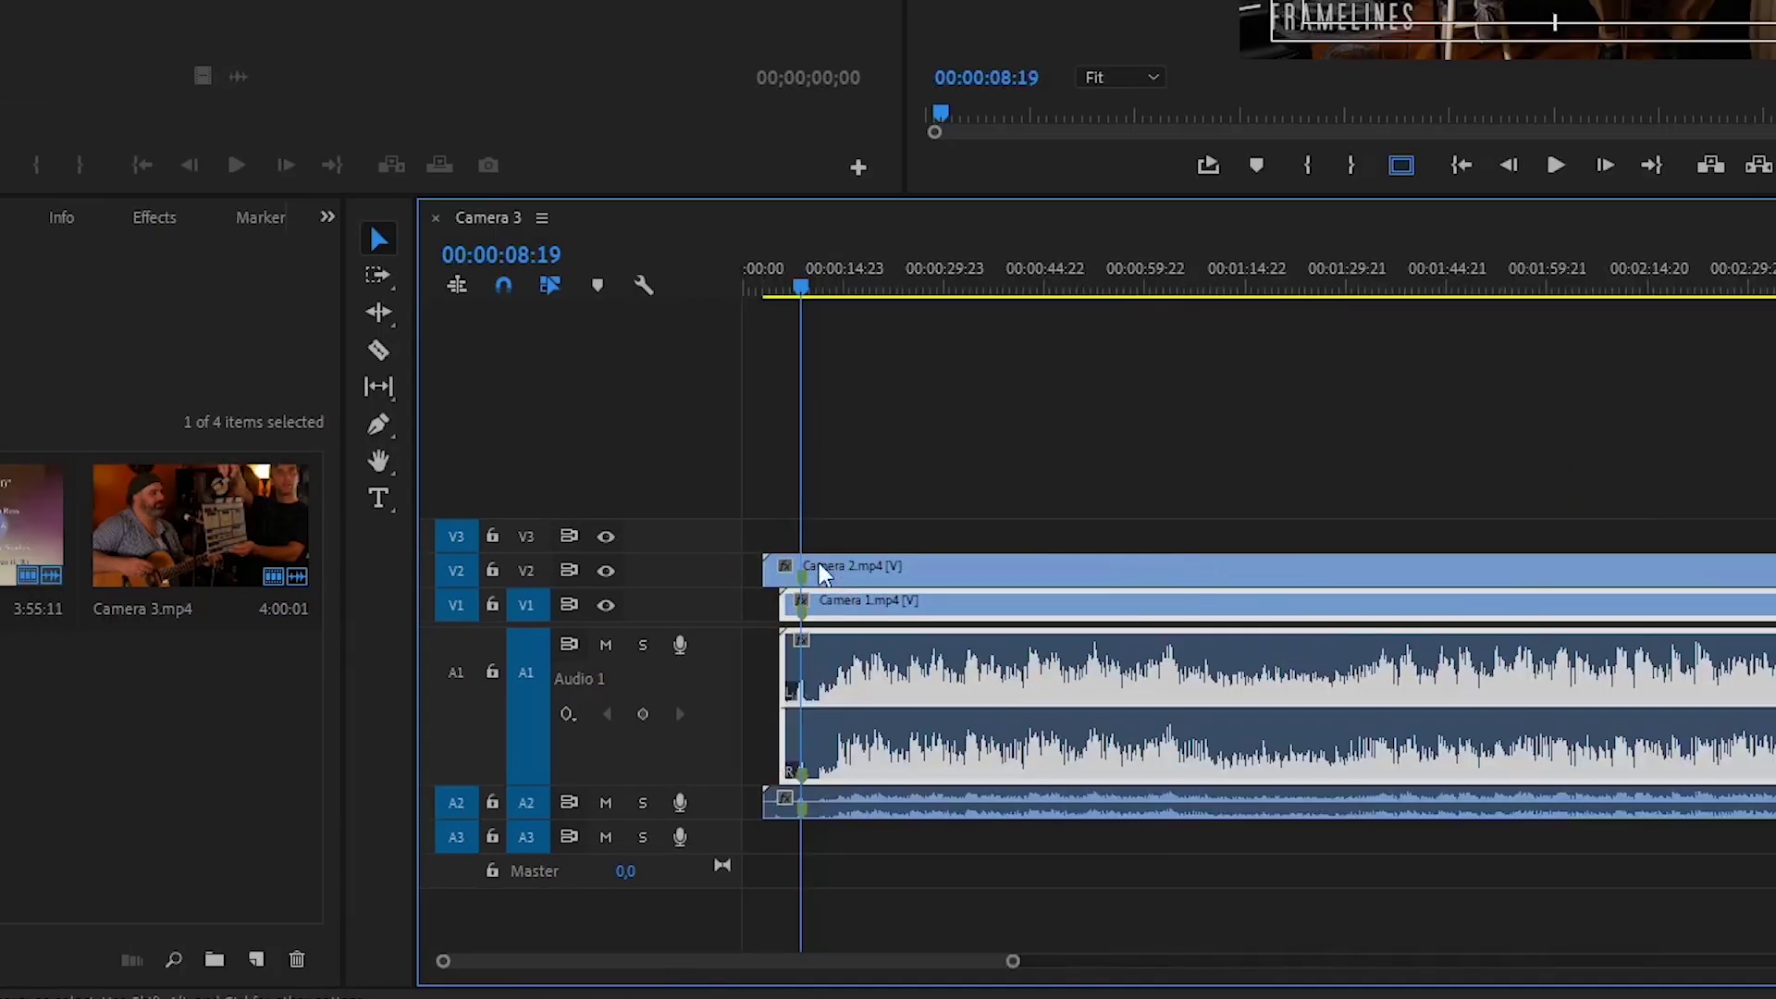
{"action": "key", "text": "minus"}
{"action": "key", "text": "minus"}
{"action": "key", "text": "minus"}
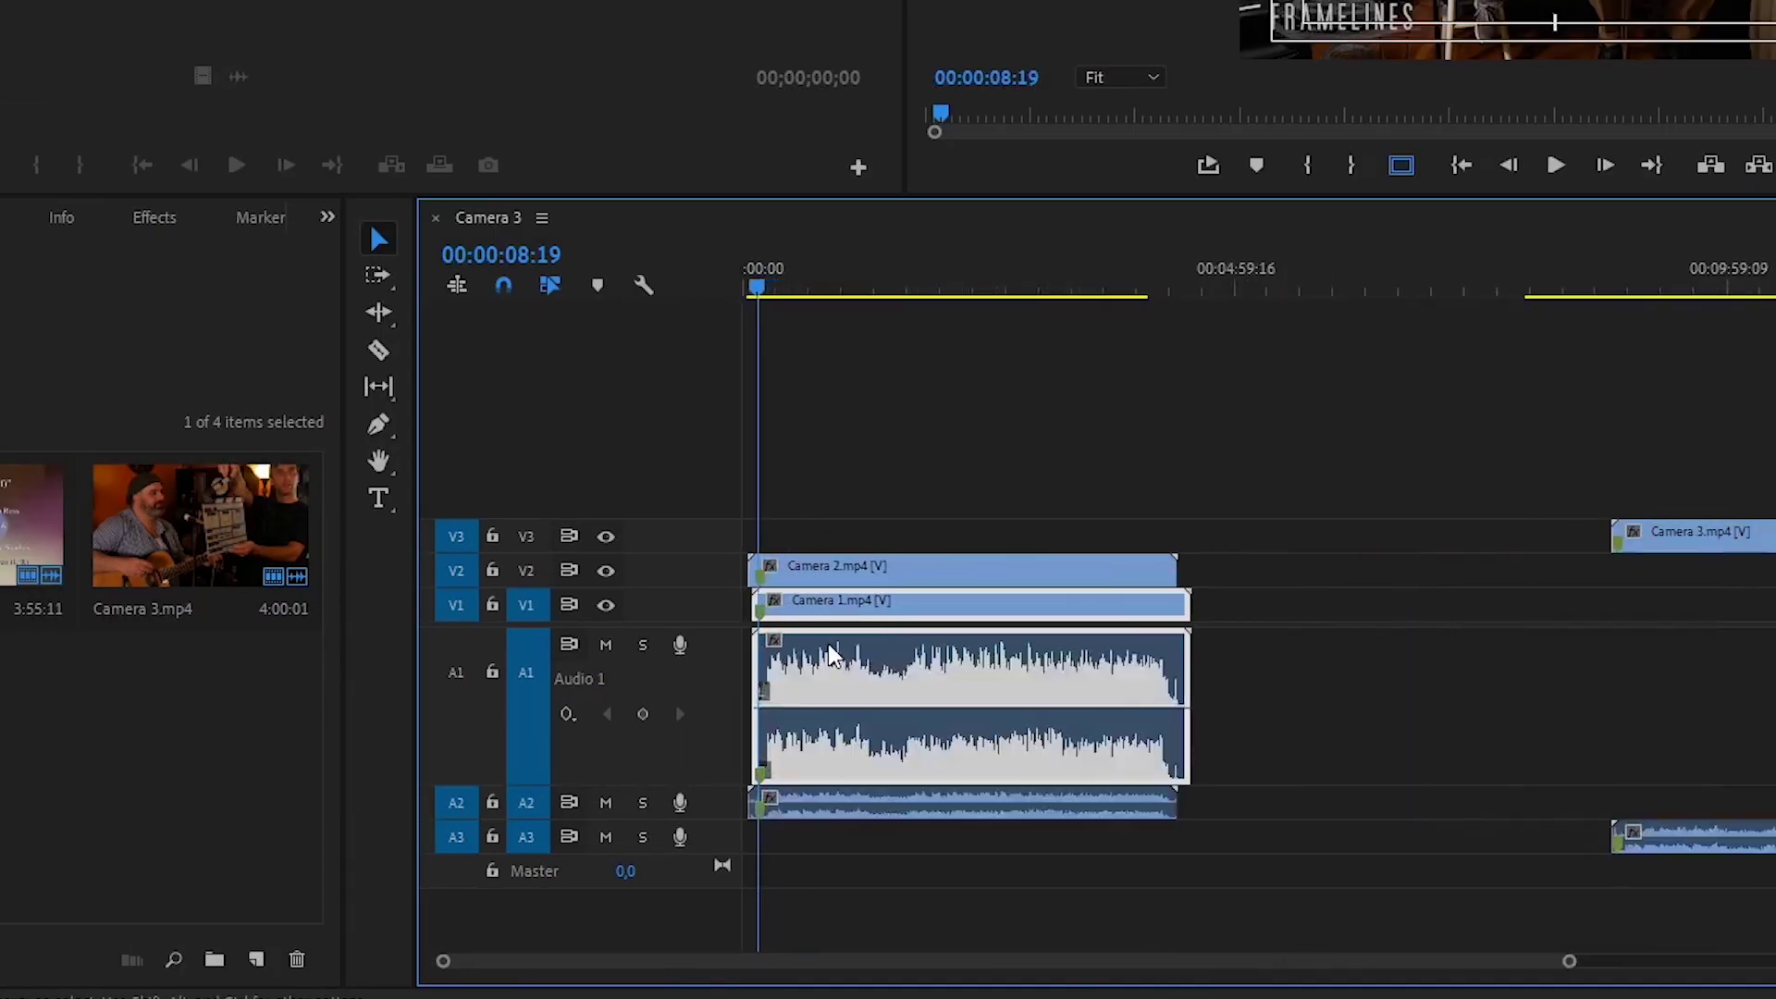
{"action": "key", "text": "minus"}
{"action": "left_click_drag", "start_coordinate": [1483, 549], "coordinate": [870, 553]}
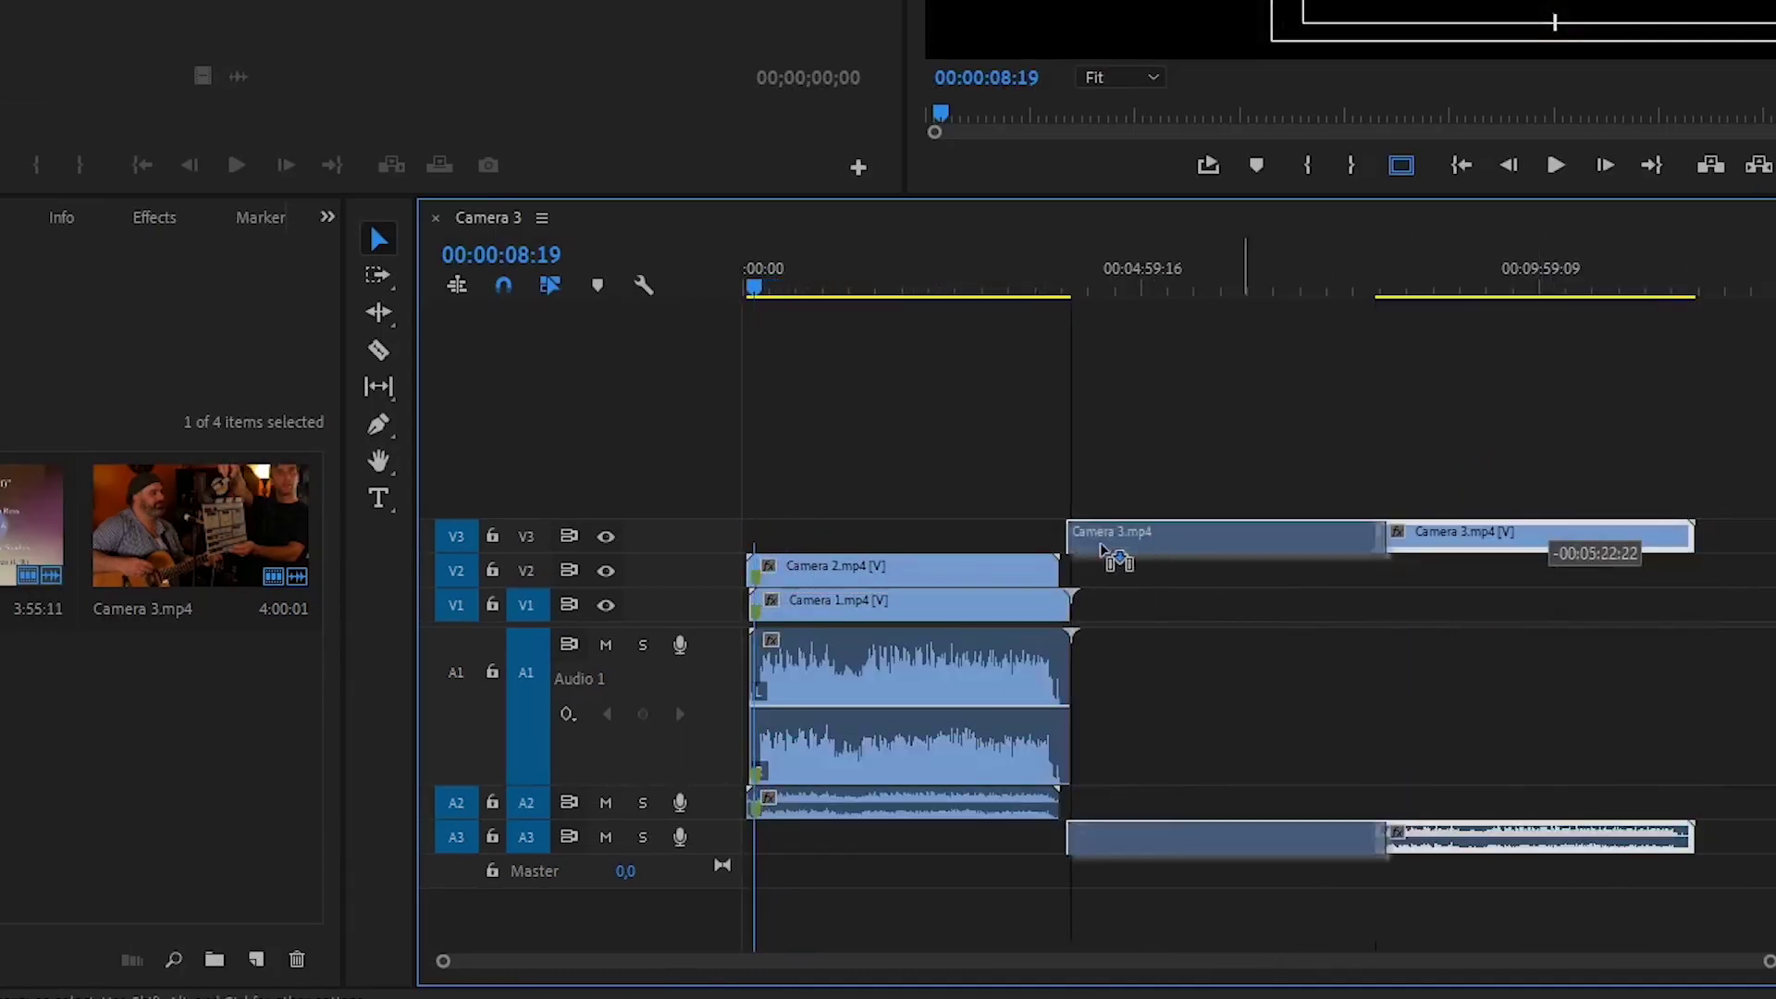
{"action": "key", "text": "equal"}
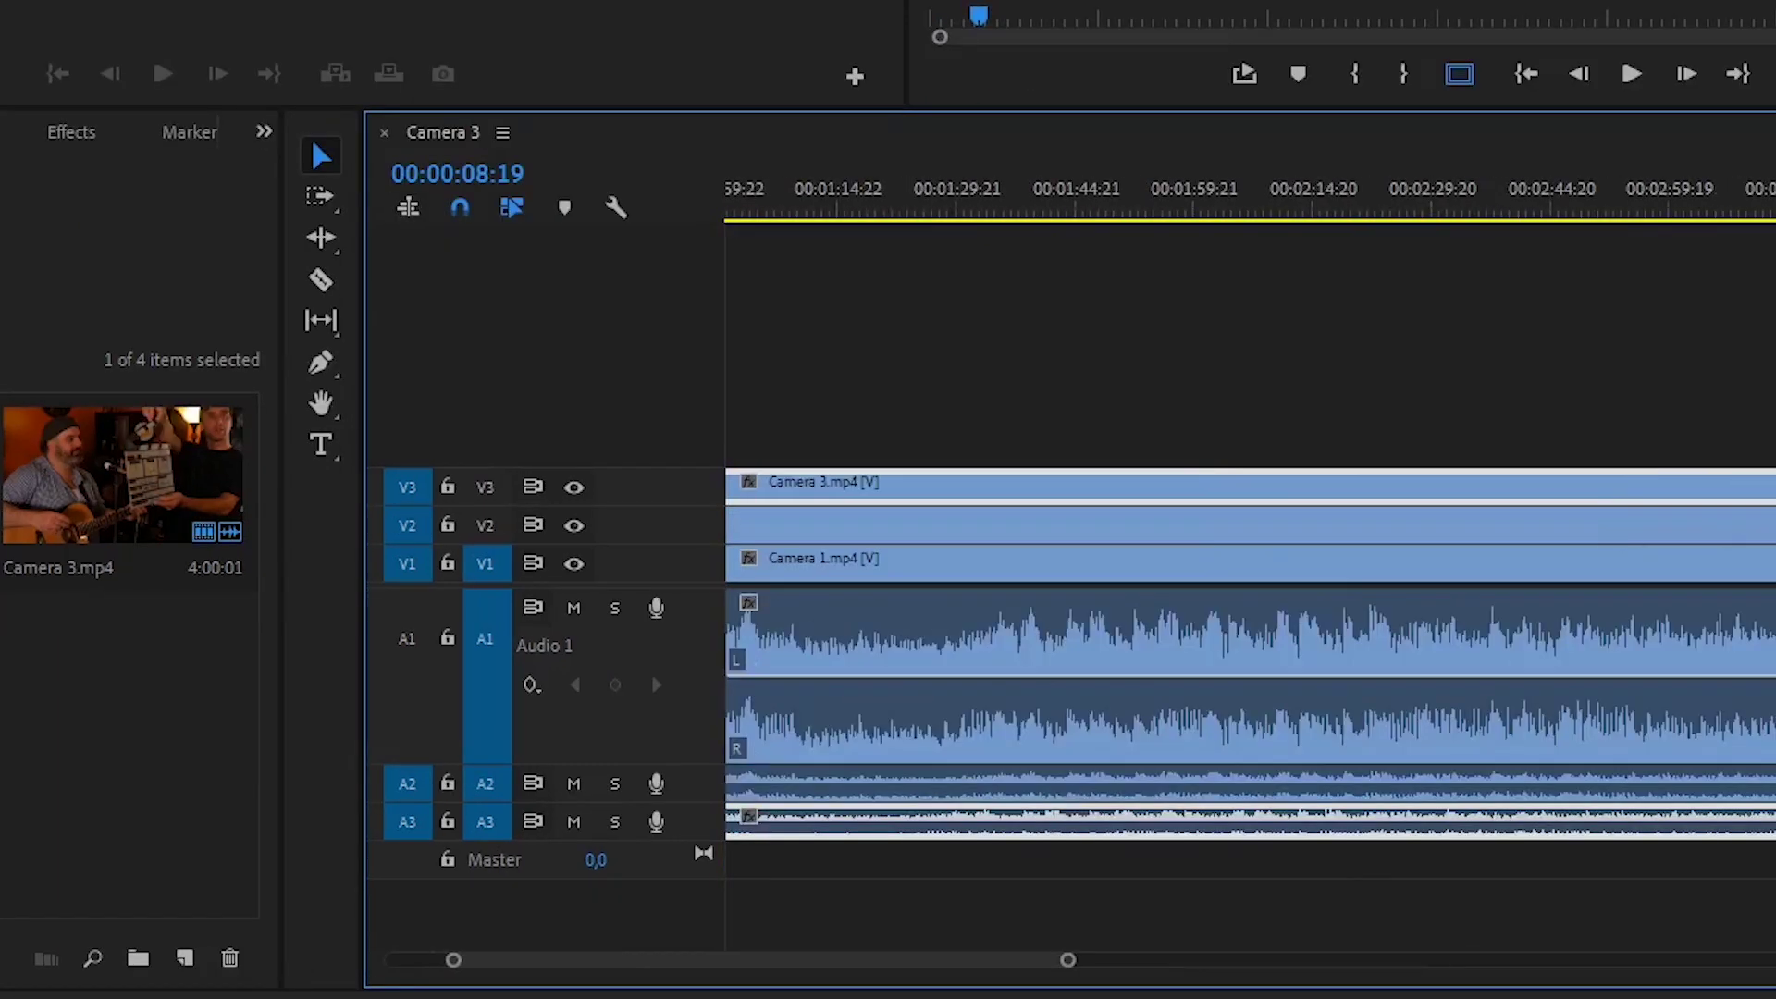
{"action": "left_click_drag", "start_coordinate": [758, 962], "coordinate": [700, 878]}
{"action": "left_click_drag", "start_coordinate": [874, 500], "coordinate": [905, 497]}
{"action": "left_click_drag", "start_coordinate": [929, 580], "coordinate": [1009, 884]}
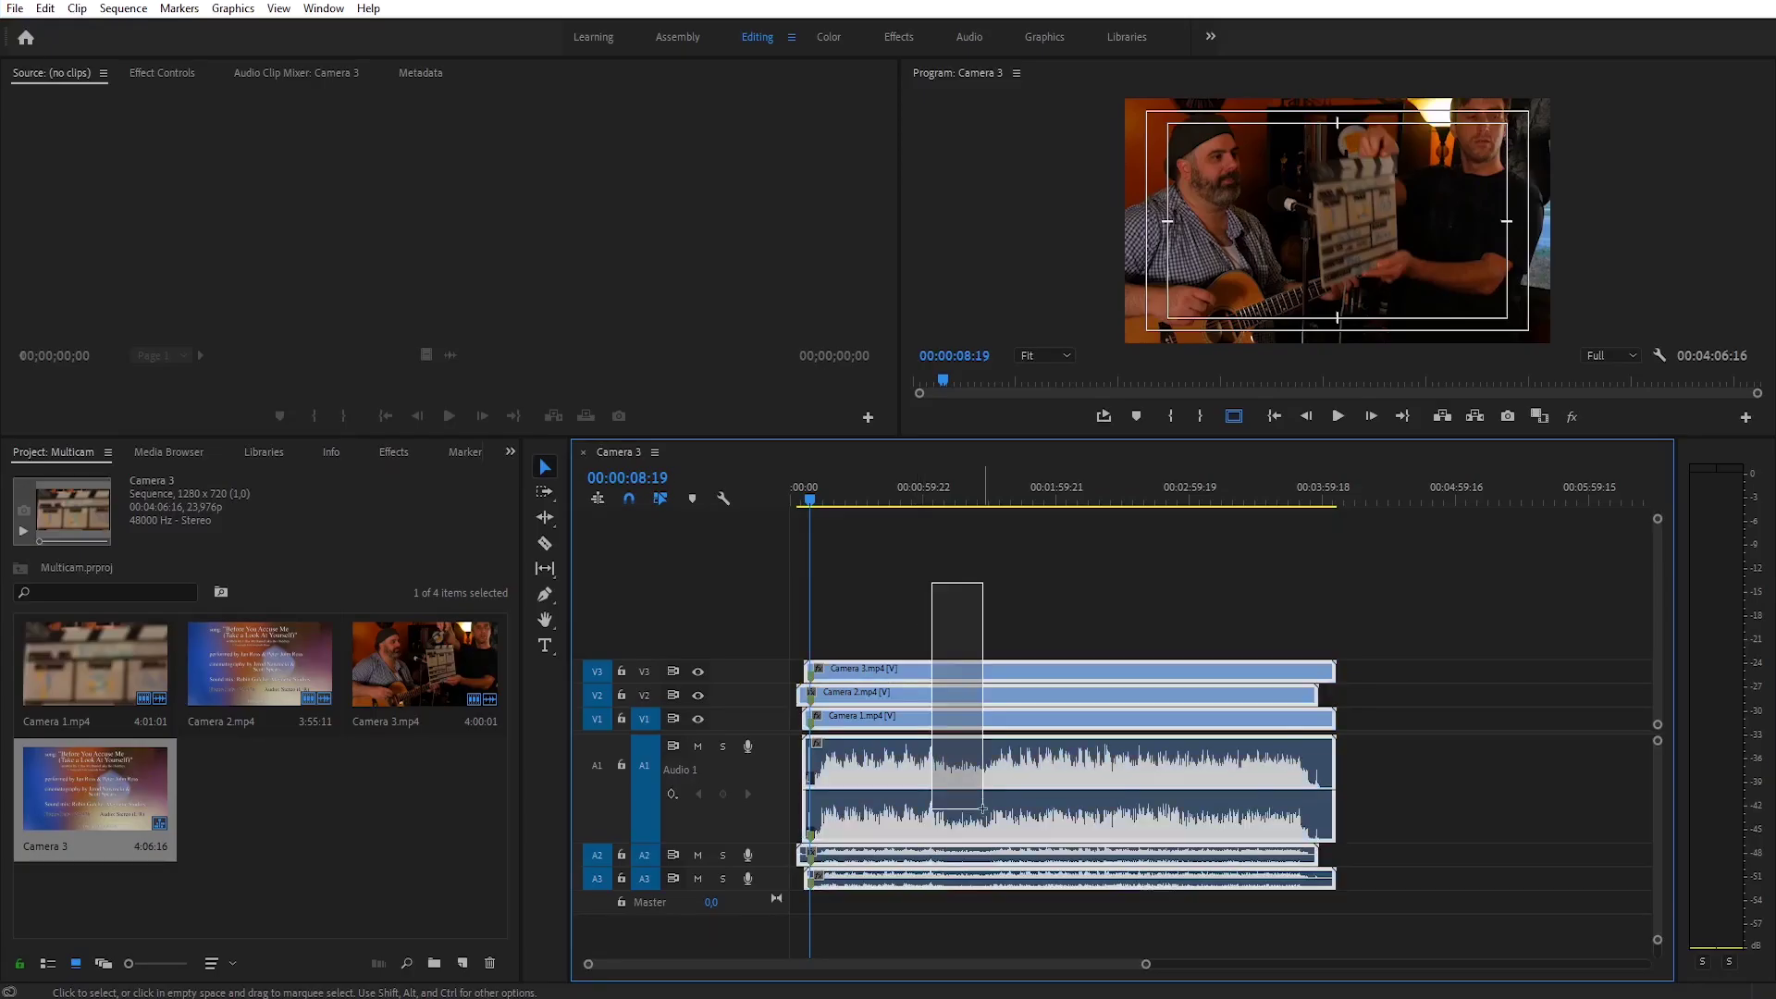
Nest the selected camera clips into a sequence named 'multicam' and select it on V1.
{"action": "right_click", "coordinate": [963, 668]}
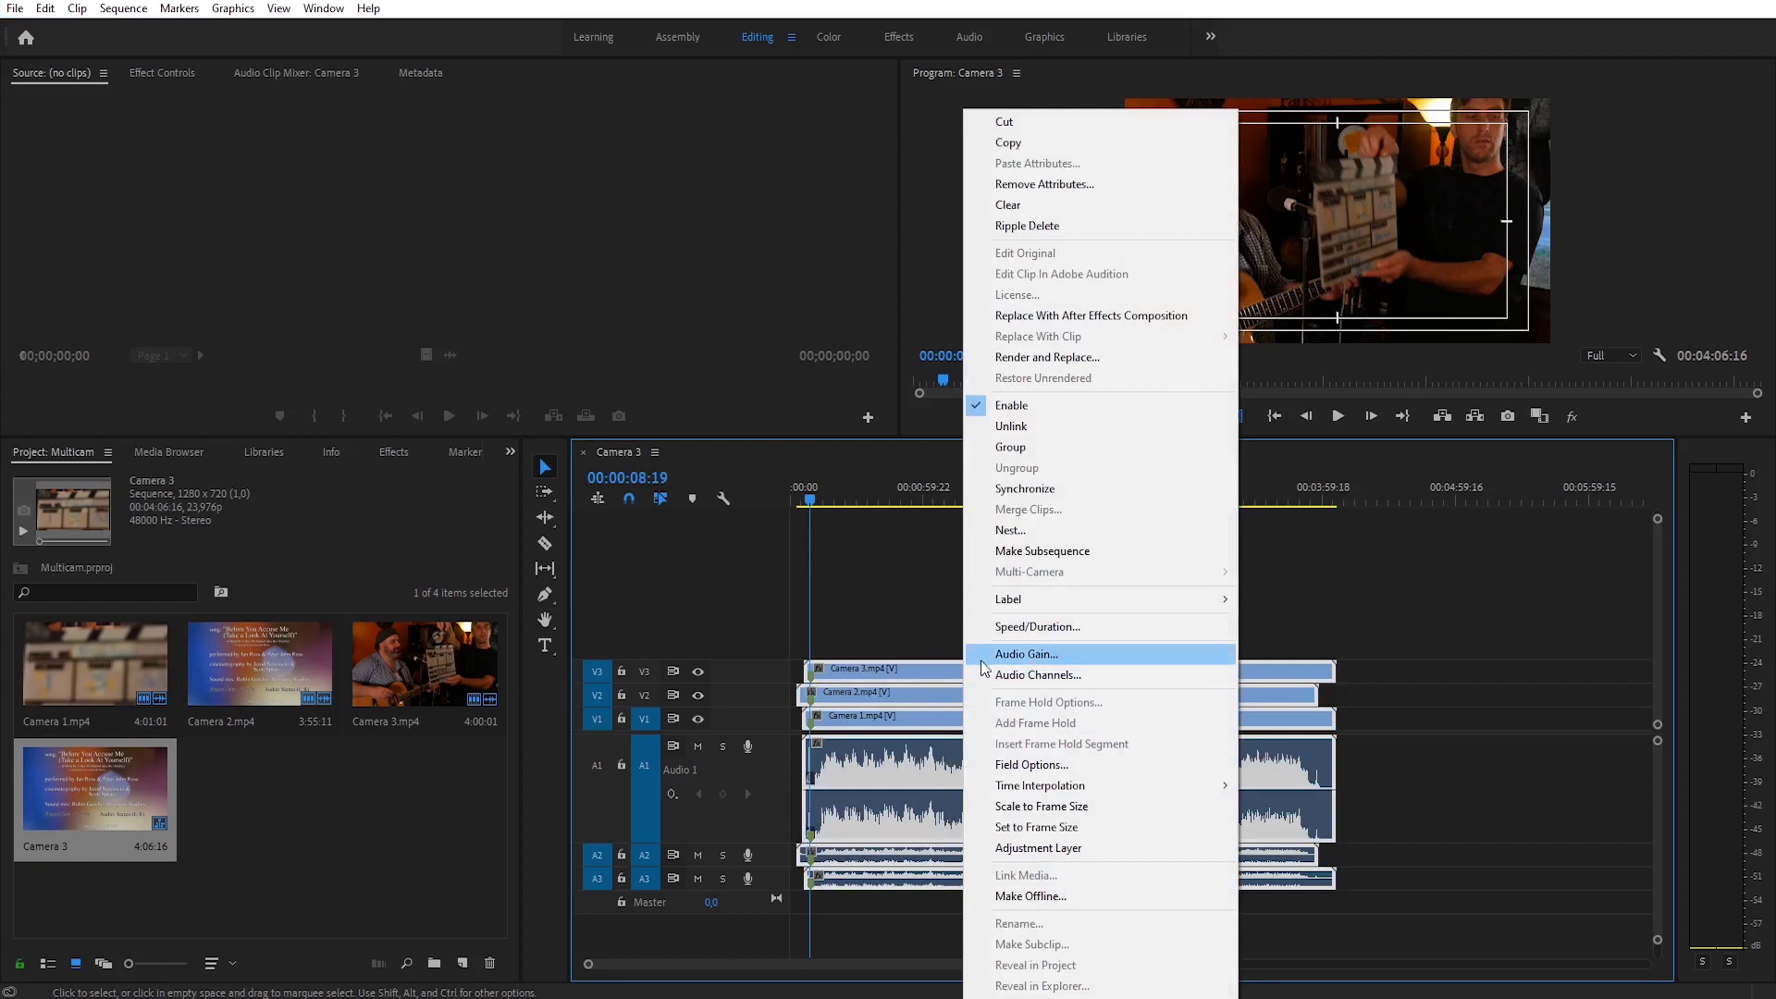
{"action": "left_click", "coordinate": [1040, 530]}
{"action": "type", "text": "multicam"}
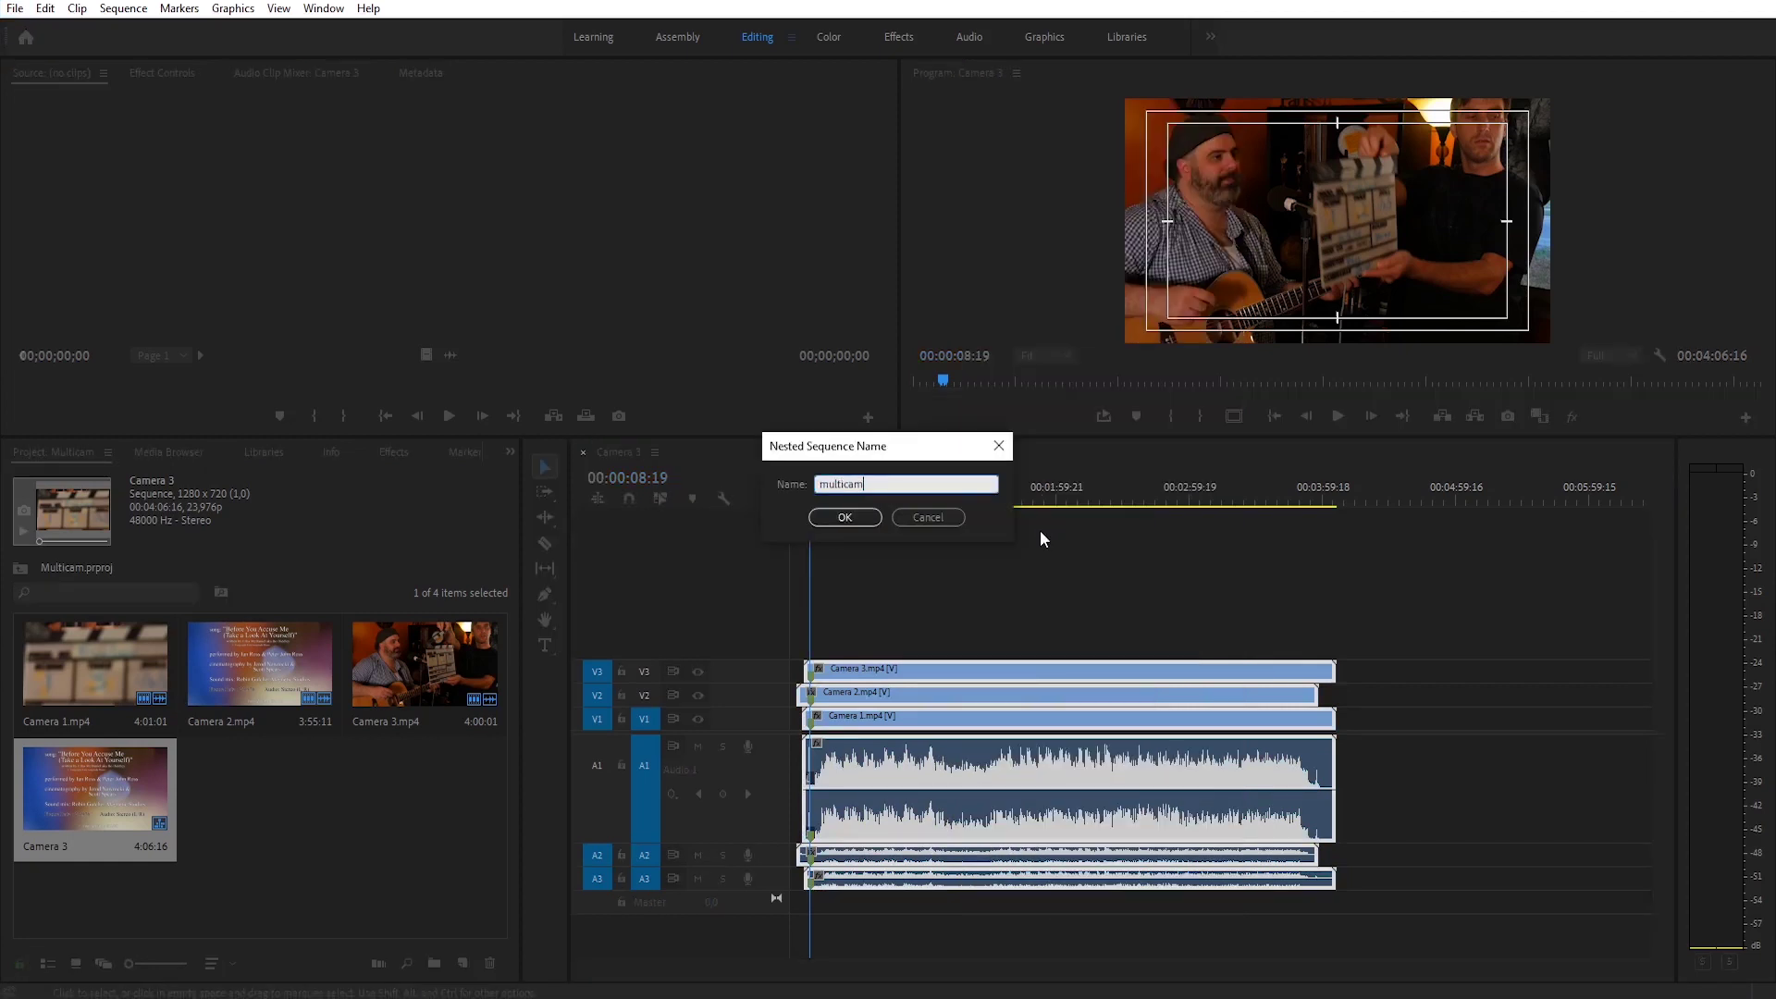
{"action": "left_click", "coordinate": [854, 520]}
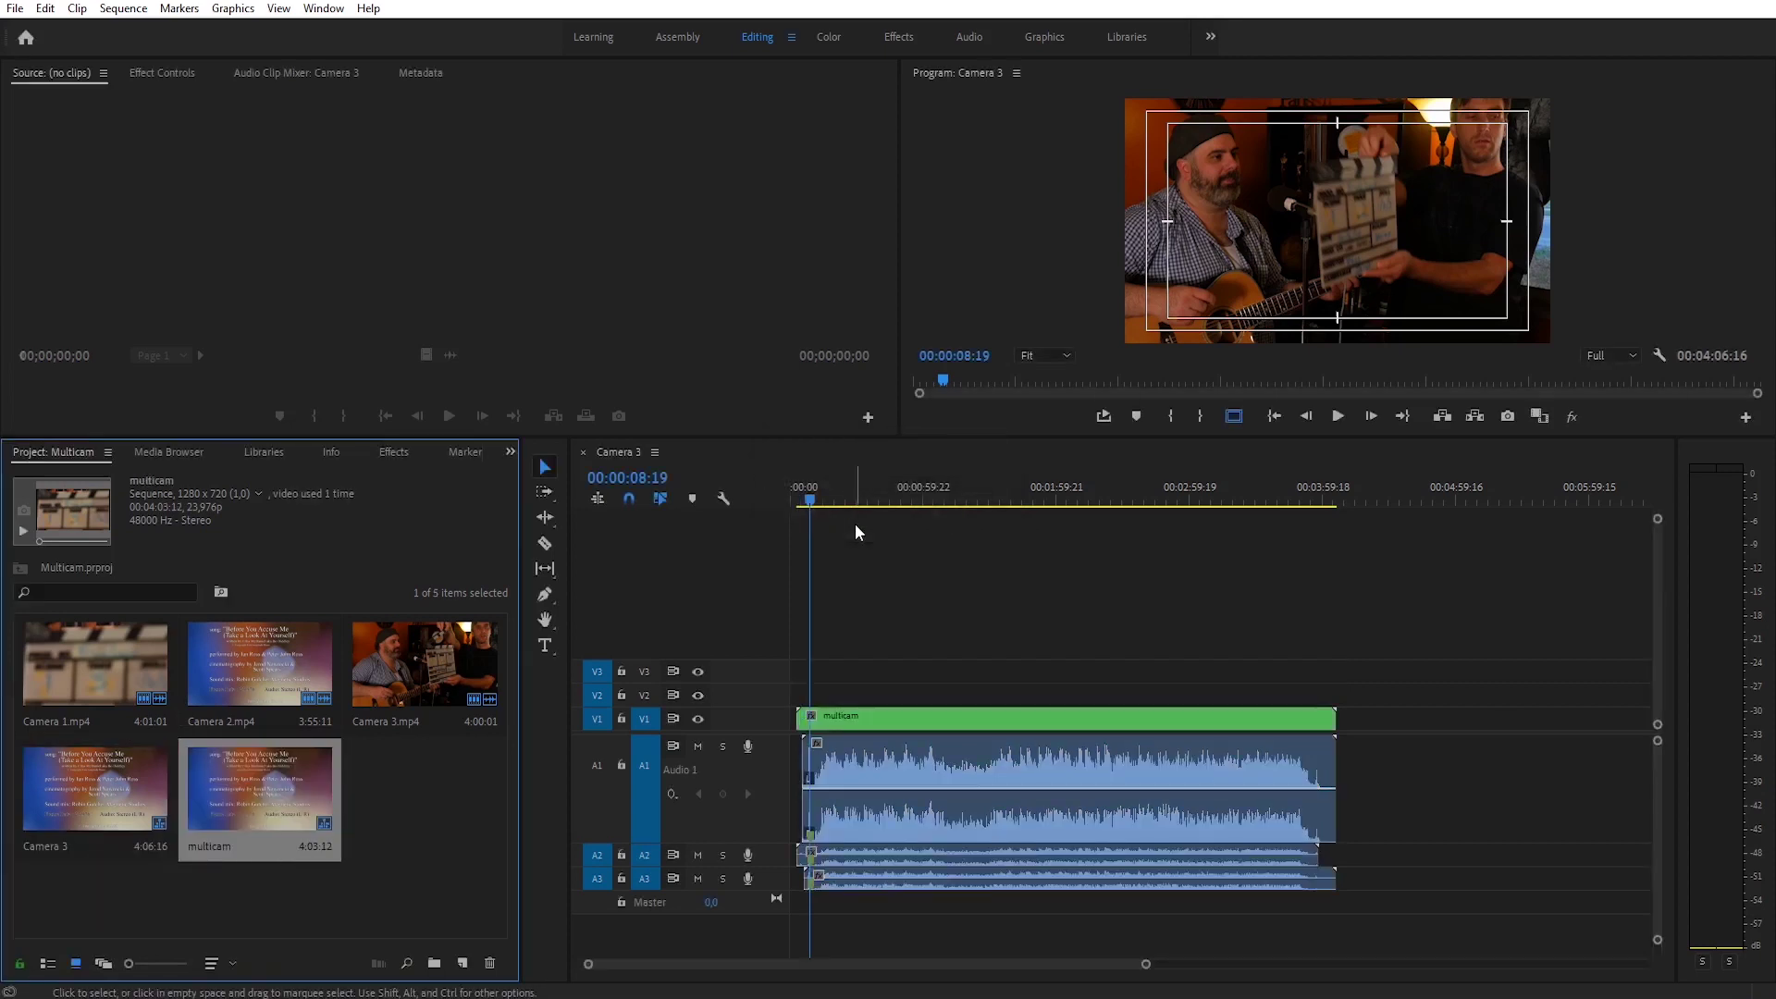
{"action": "left_click", "coordinate": [846, 719]}
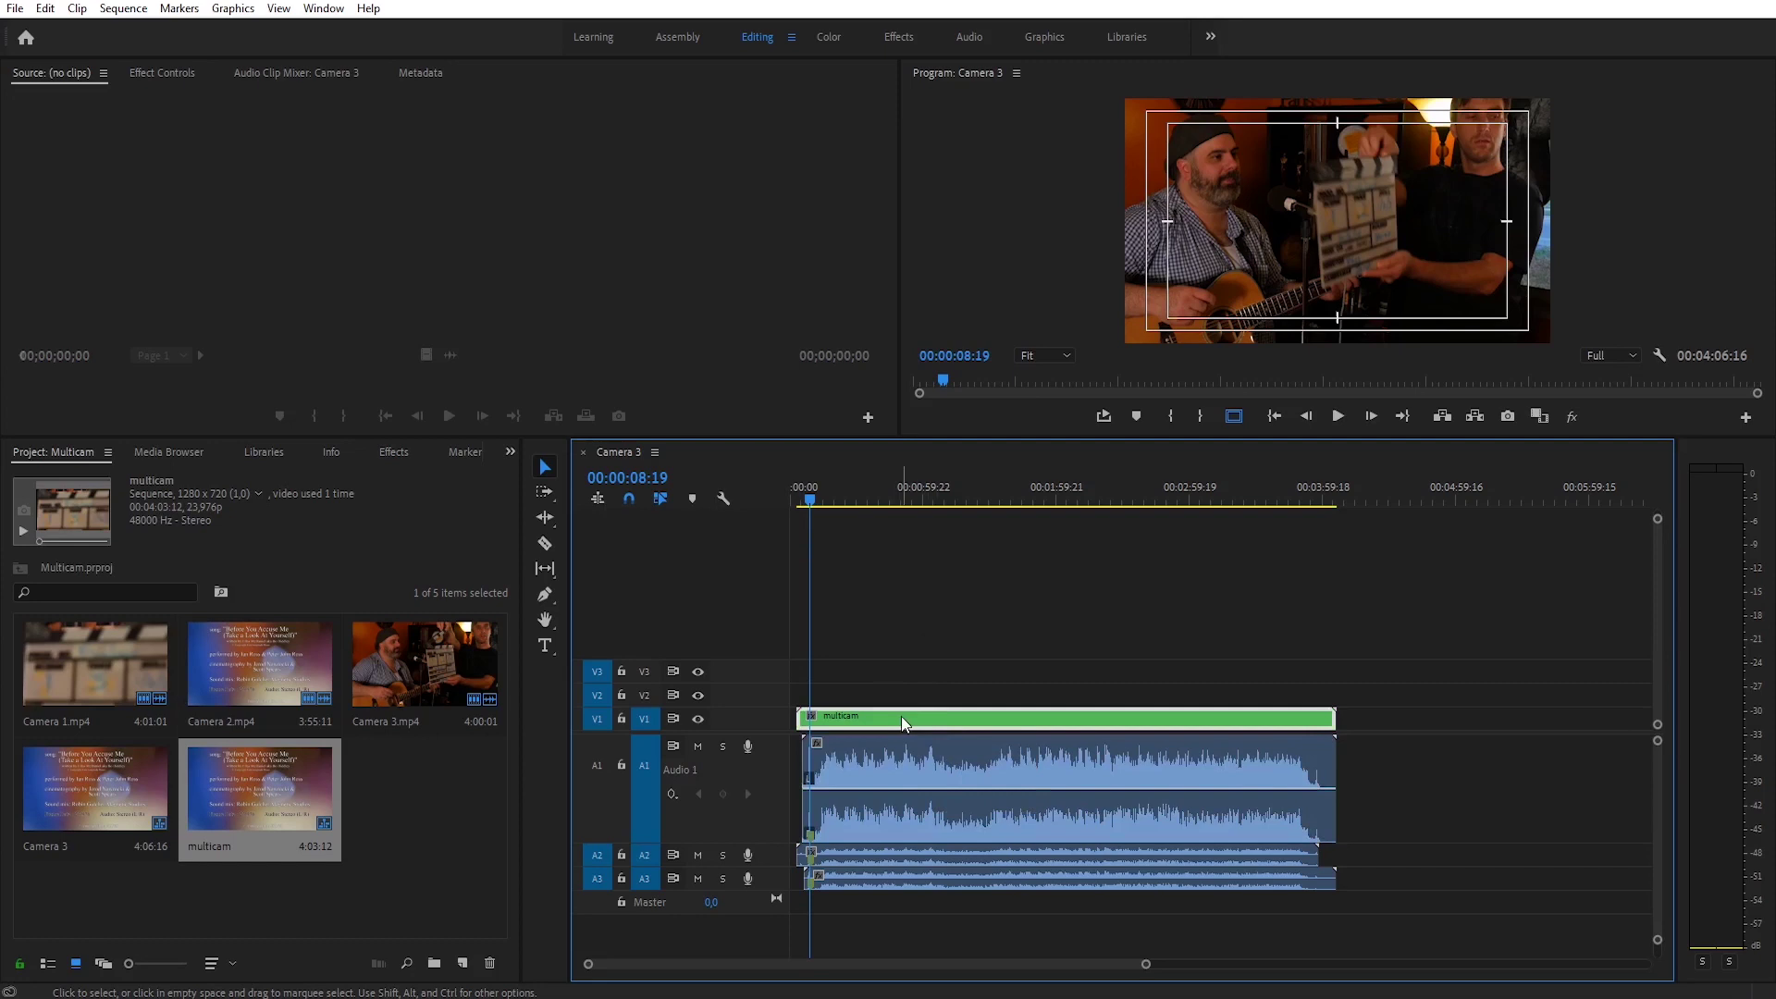
Enable Multi-Camera on the multicam nest.
{"action": "right_click", "coordinate": [903, 723]}
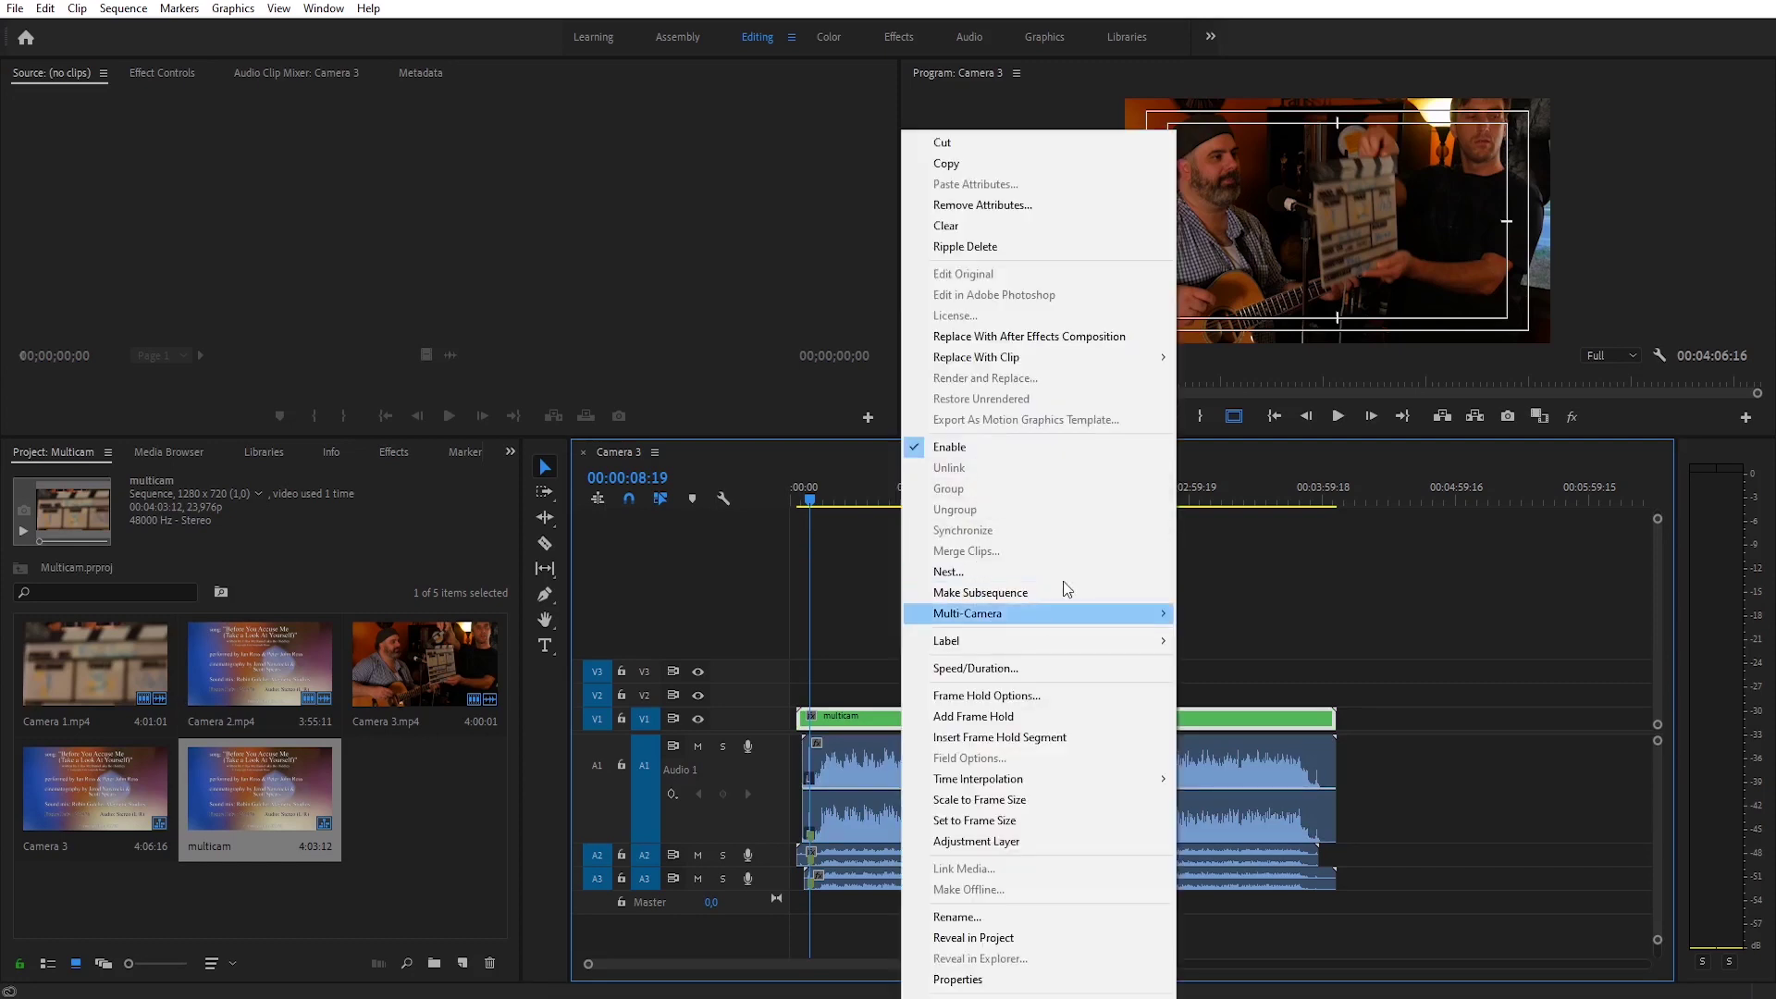
{"action": "mouse_move", "coordinate": [1064, 617]}
{"action": "left_click", "coordinate": [1210, 615]}
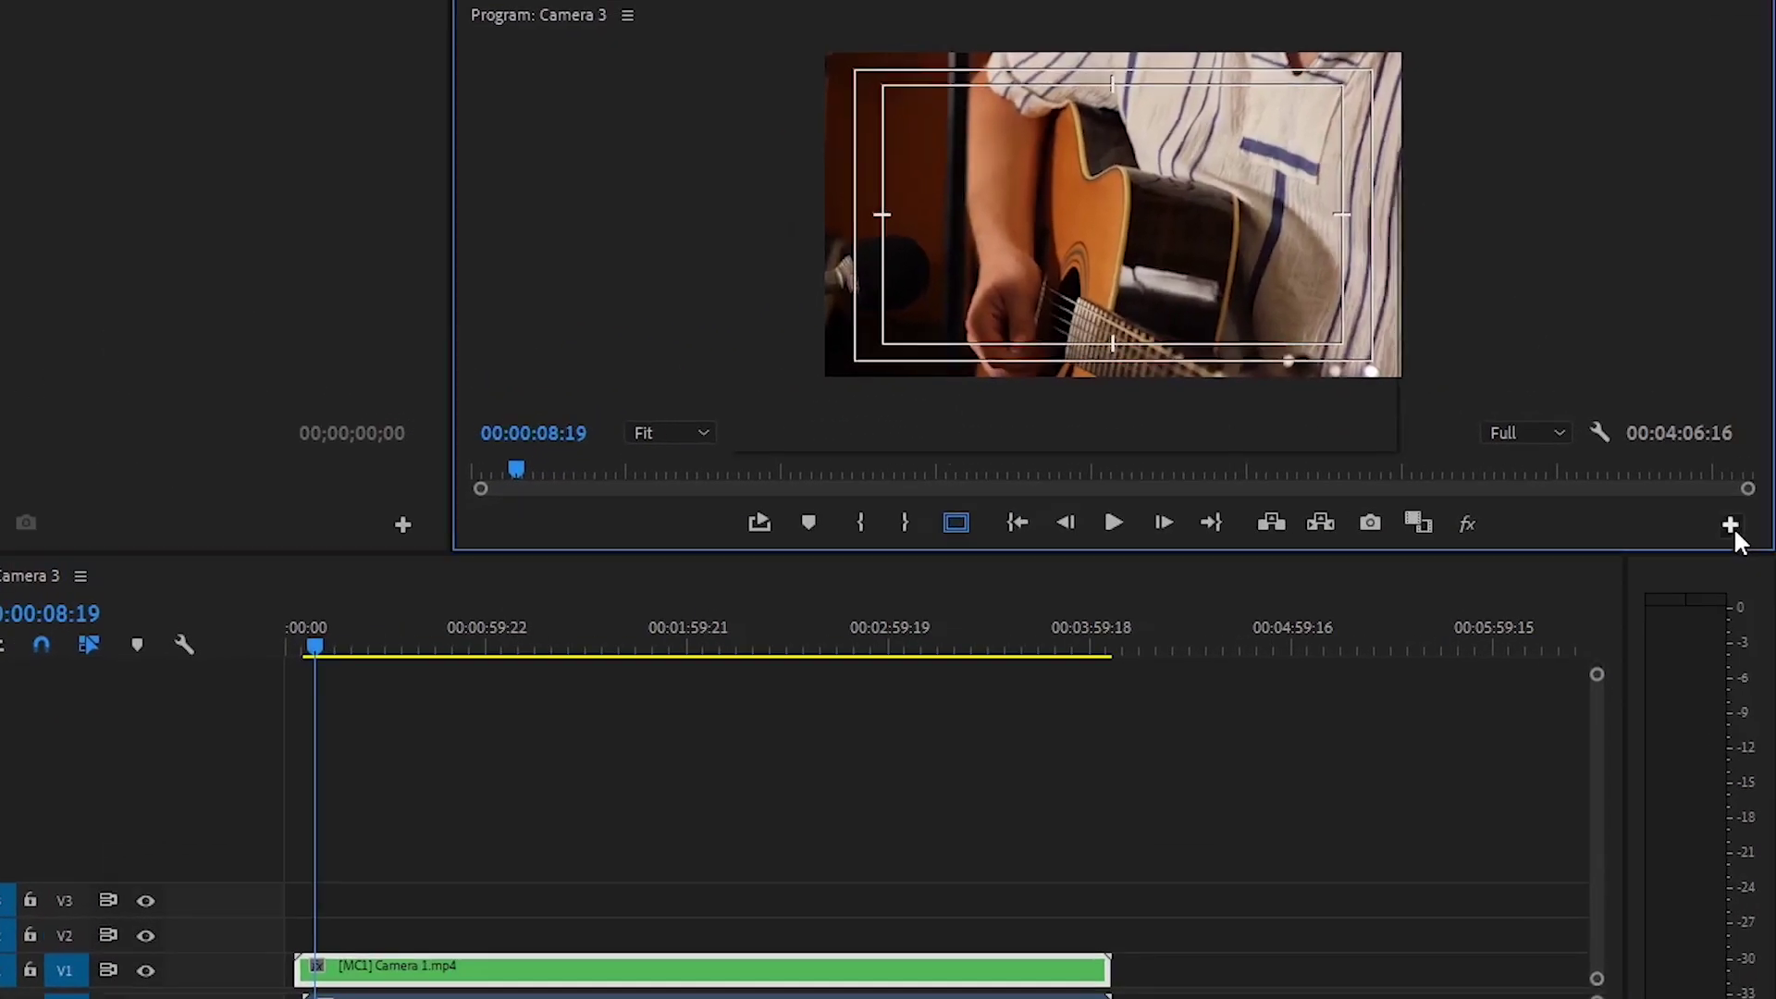
Add the Toggle Multi-Camera View button to the Program monitor and switch the angle view on.
{"action": "left_click", "coordinate": [1730, 525]}
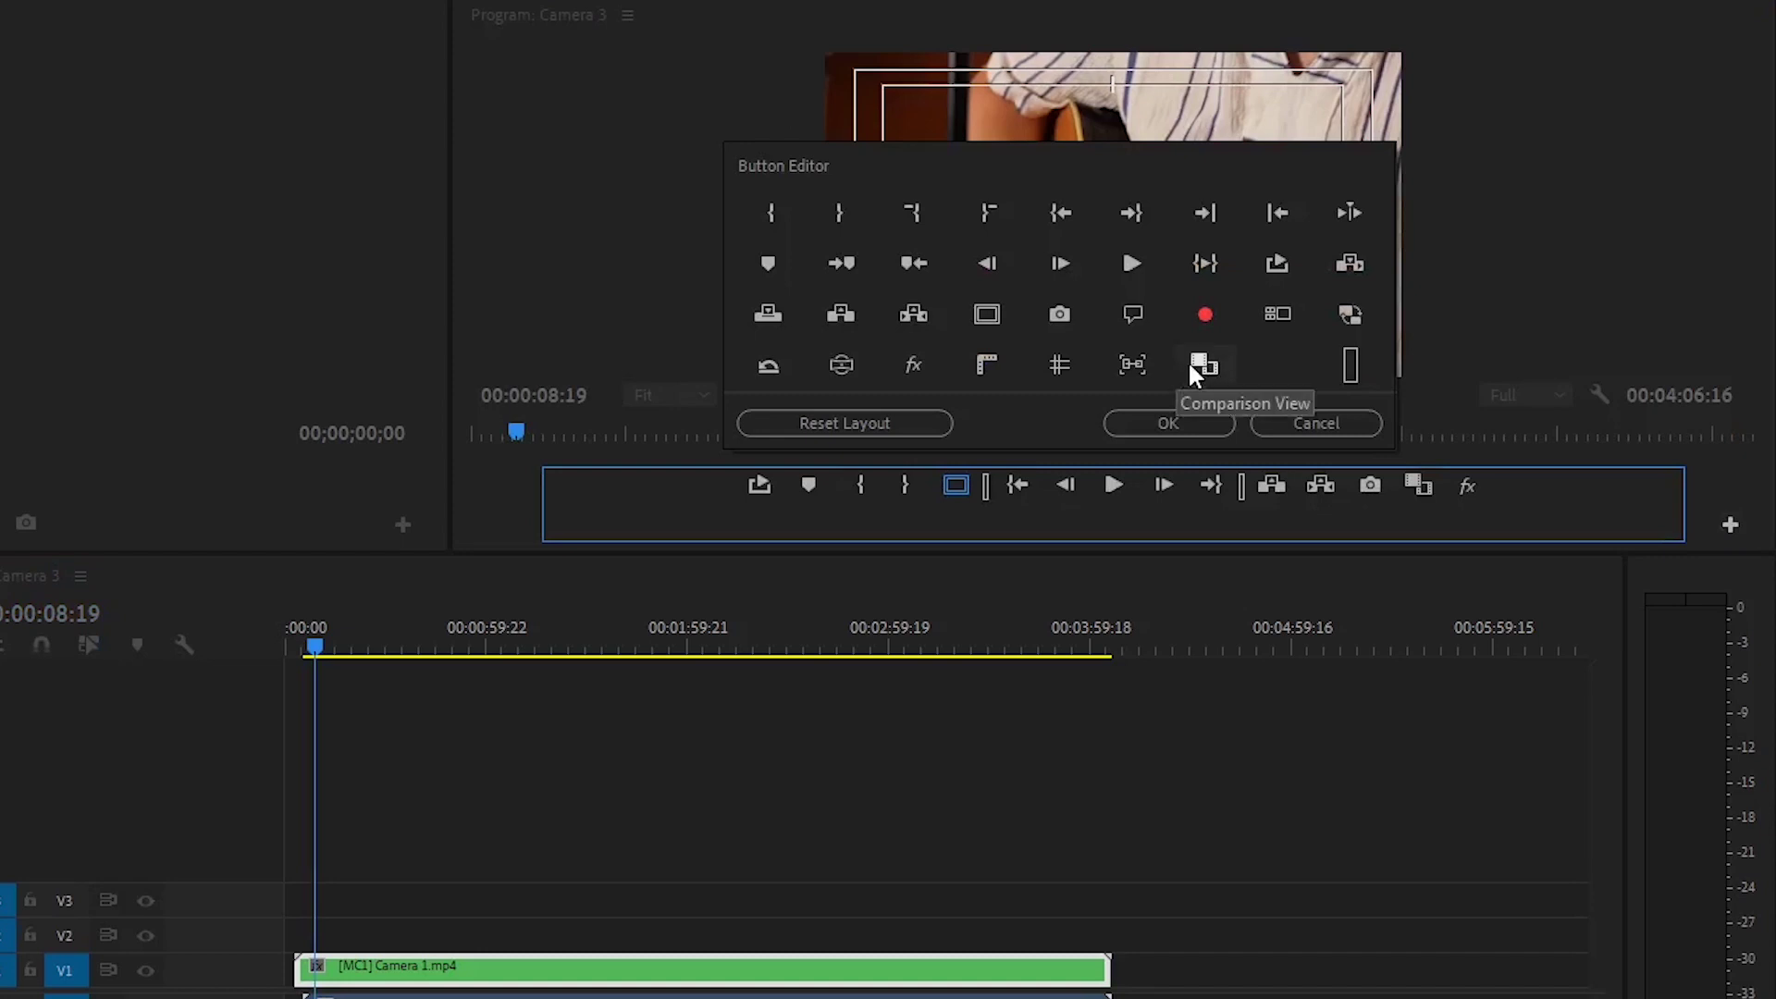
{"action": "left_click_drag", "start_coordinate": [1284, 311], "coordinate": [1329, 383]}
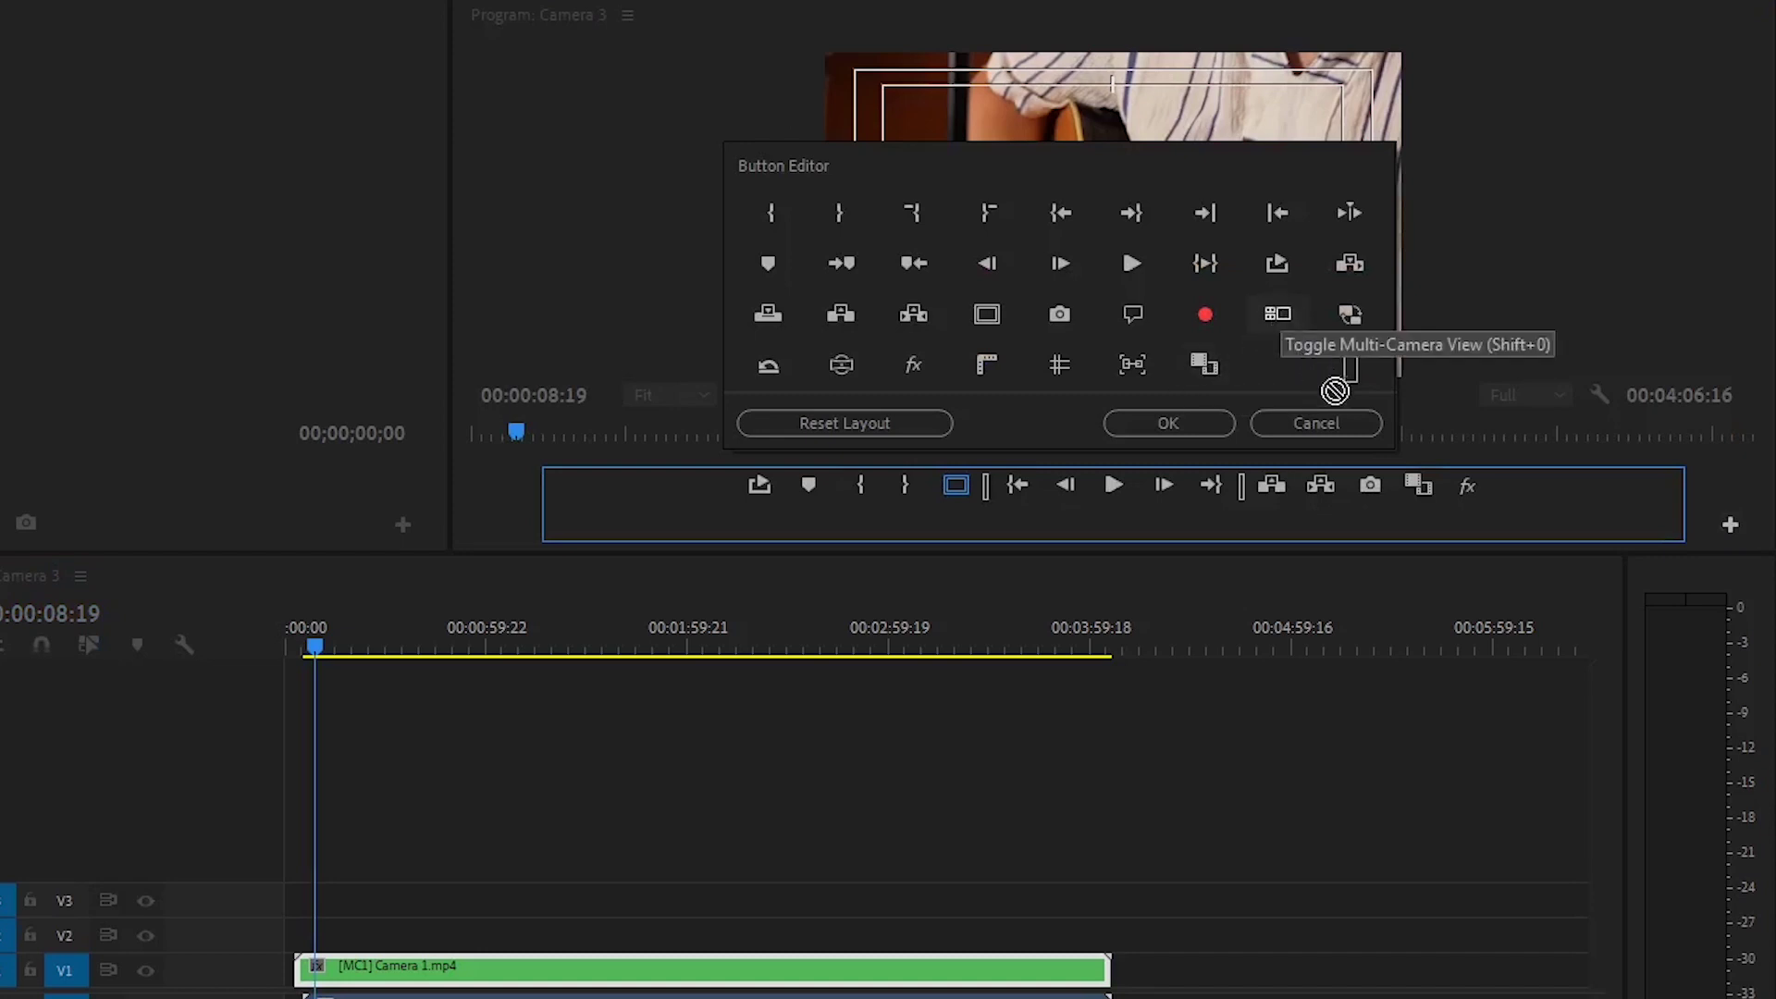
{"action": "left_click_drag", "start_coordinate": [1485, 493], "coordinate": [1485, 493]}
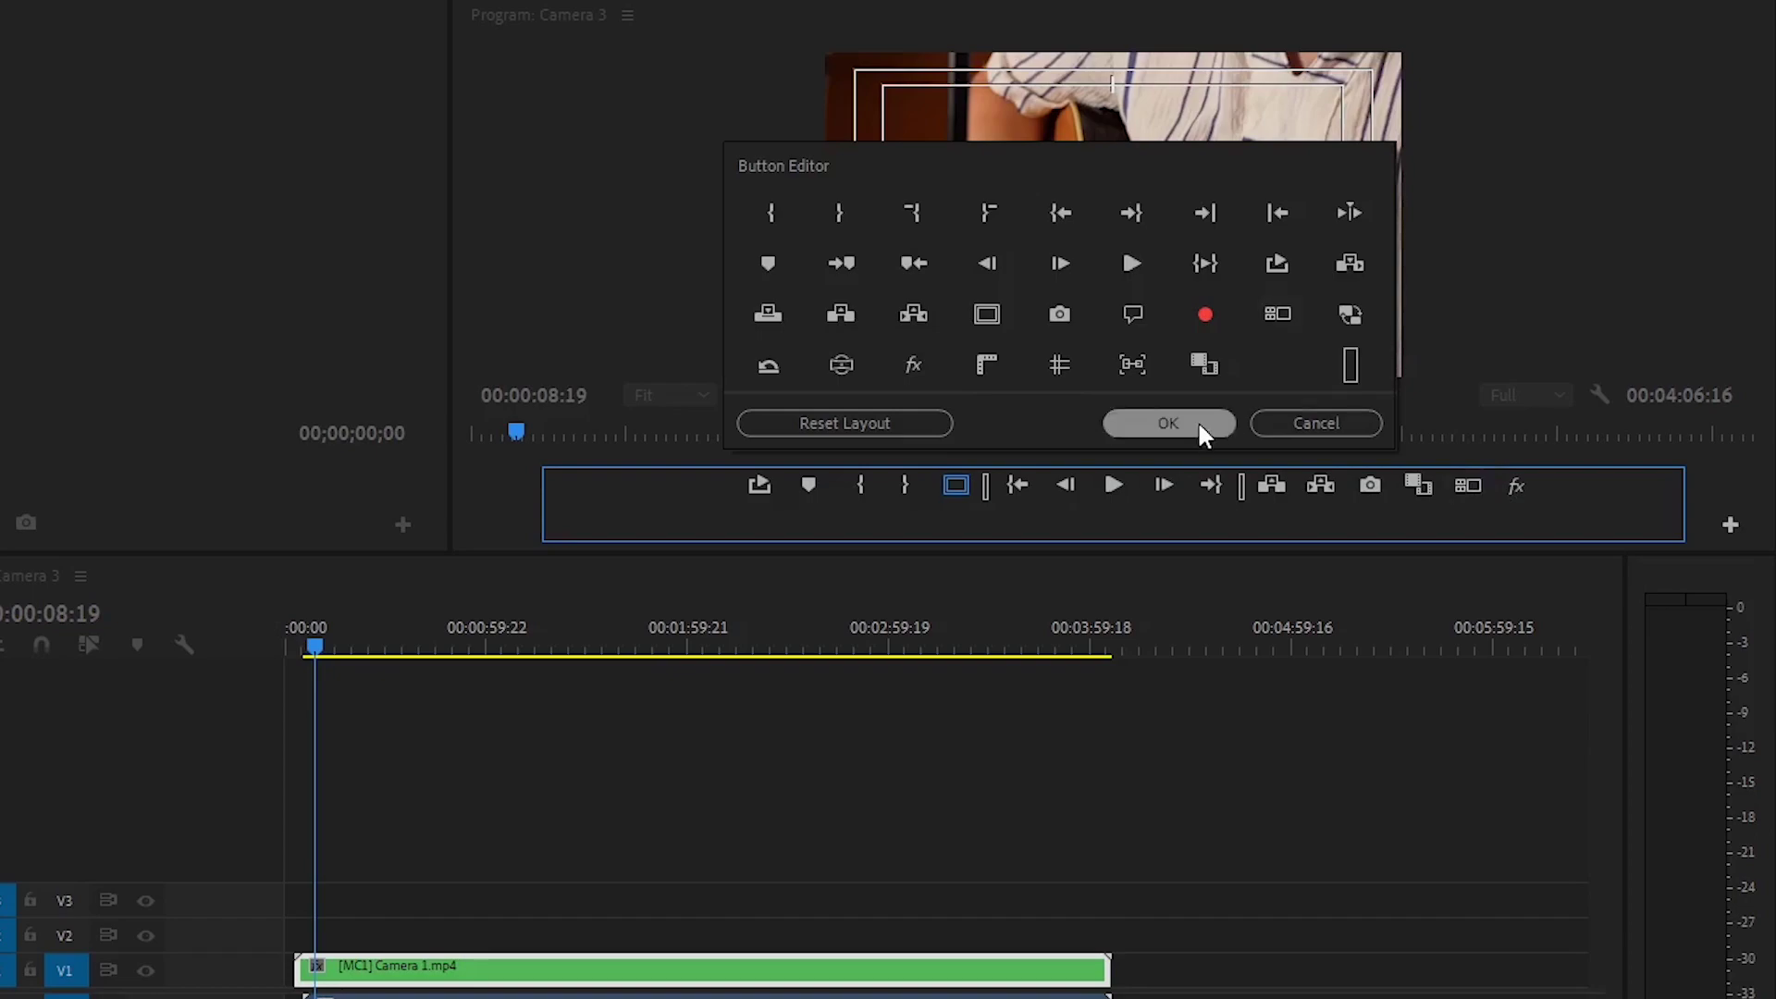
{"action": "left_click", "coordinate": [1197, 420]}
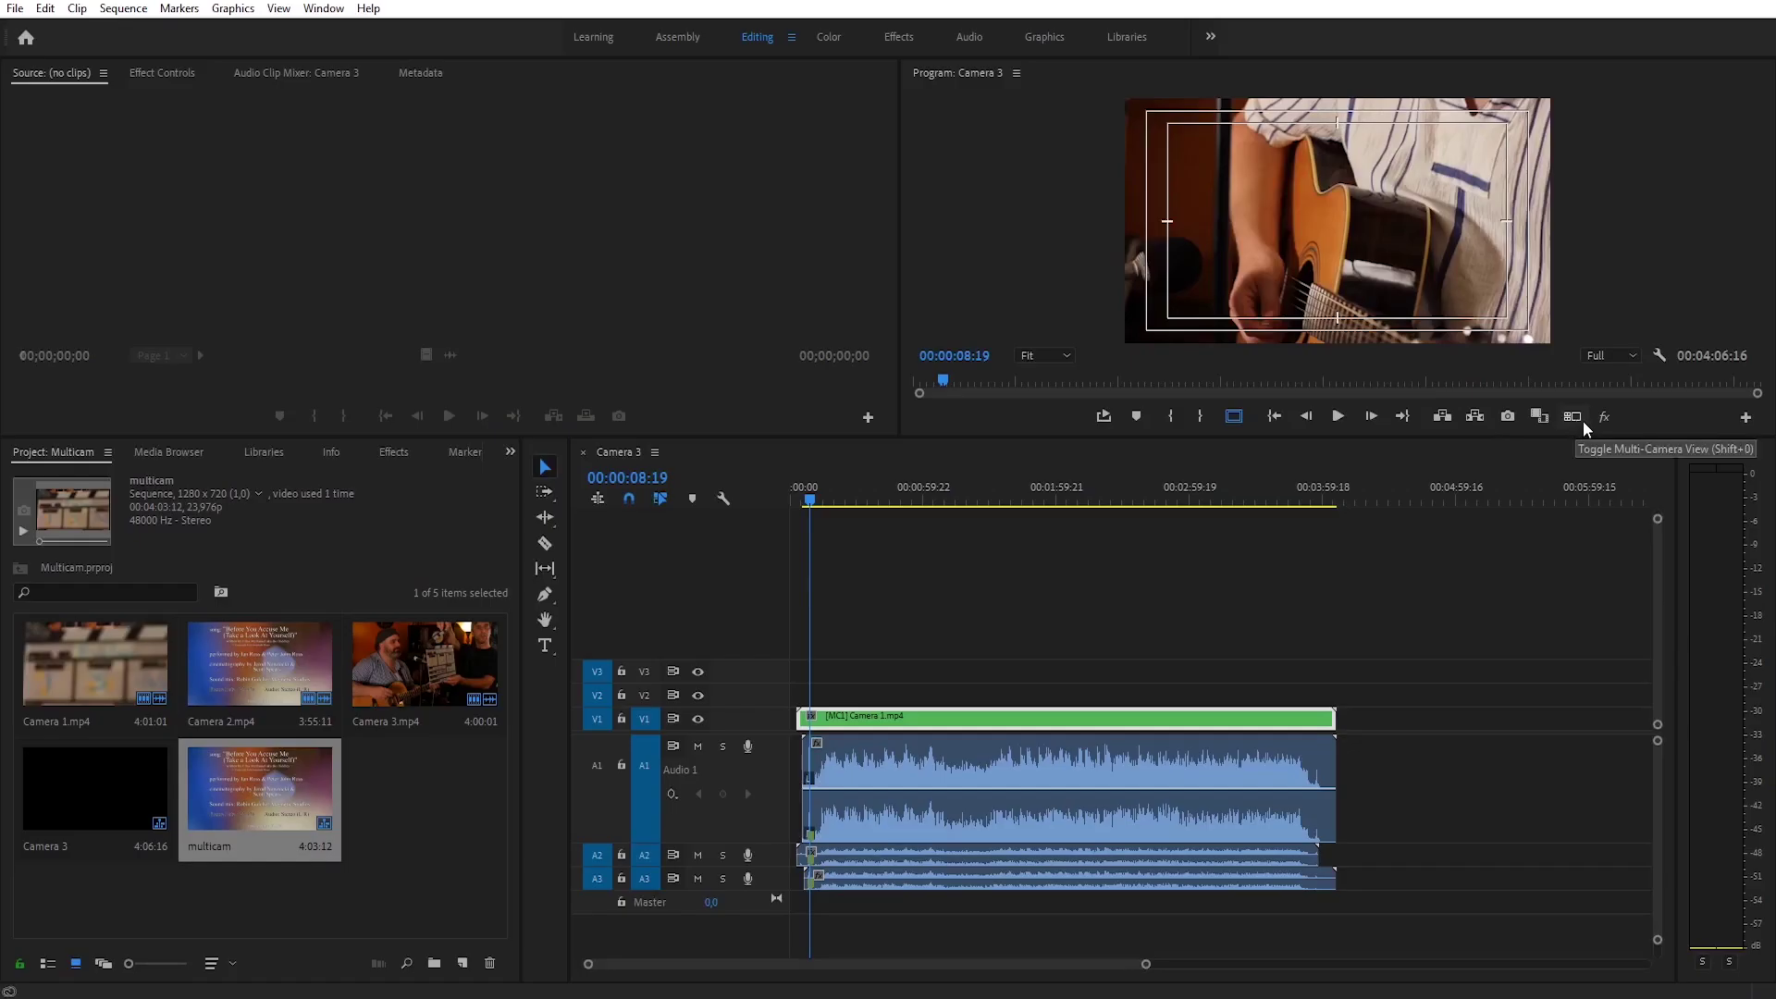
{"action": "left_click", "coordinate": [1572, 417]}
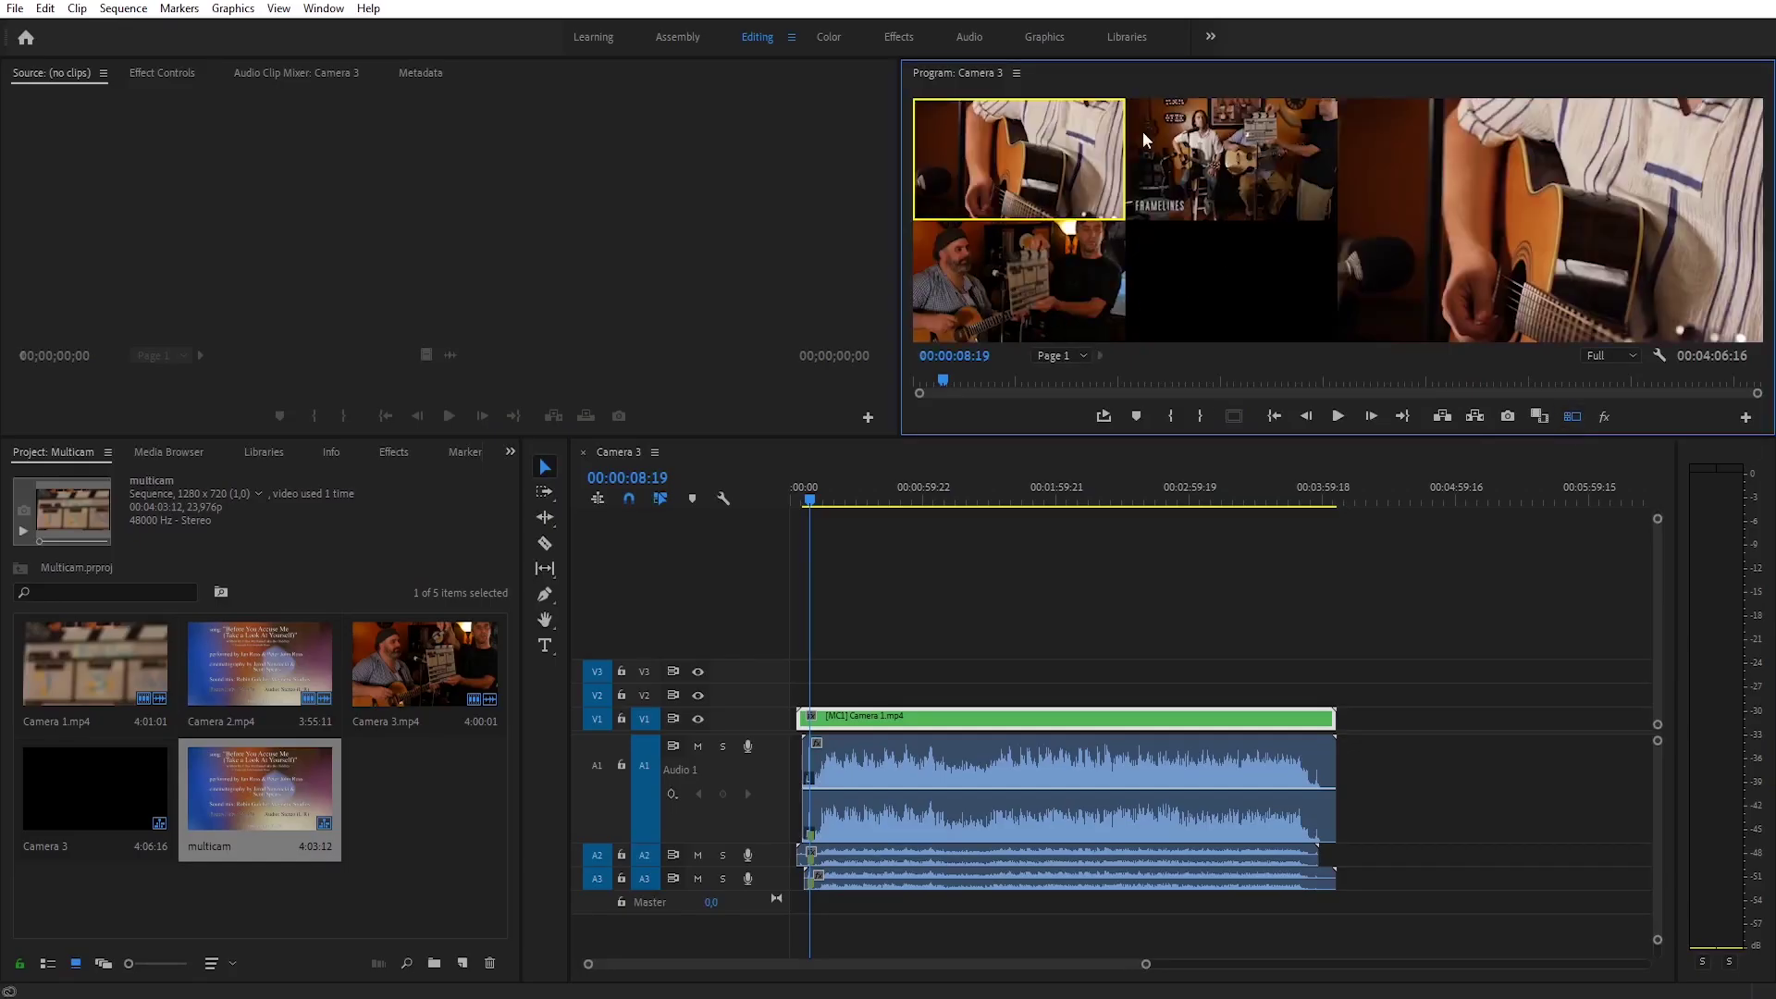
Play the multicam clip, live-switching angles 2, 3, 1, 3, 2, 1, 2, 3, 2, 1, 3, stopping at 00:00:45:10.
{"action": "key", "text": "space"}
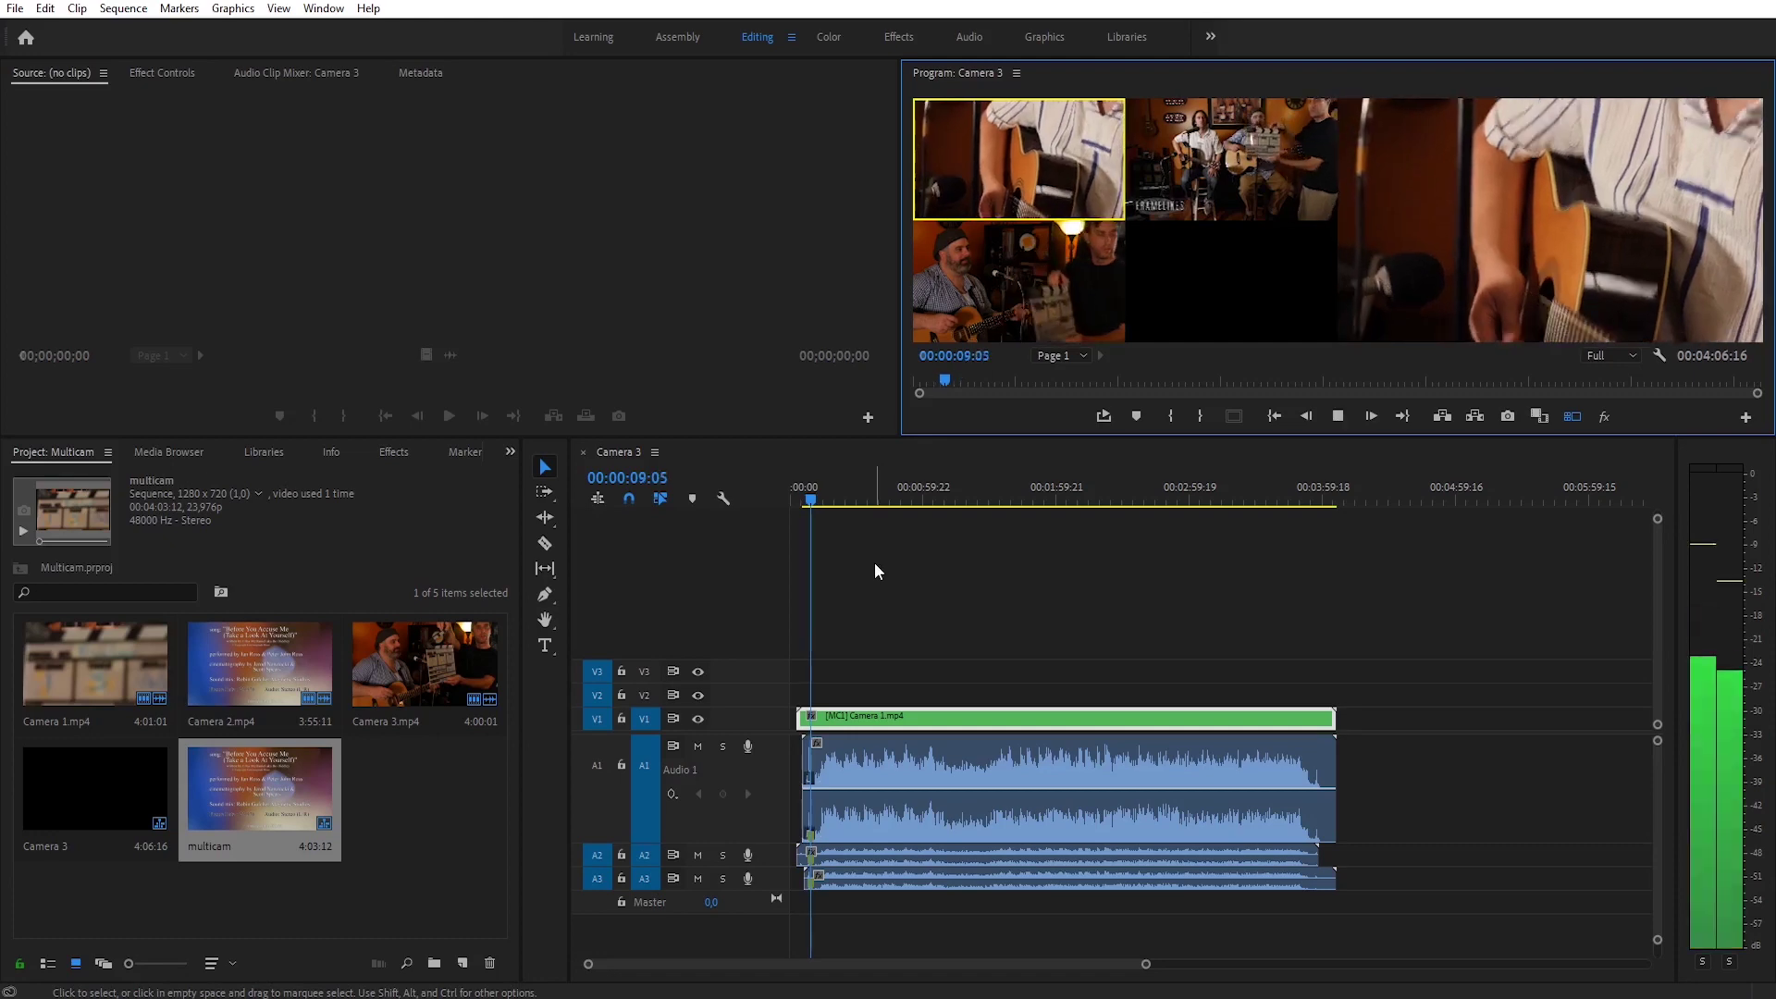
{"action": "scroll", "coordinate": [875, 566], "scroll_direction": "up", "scroll_amount": 3}
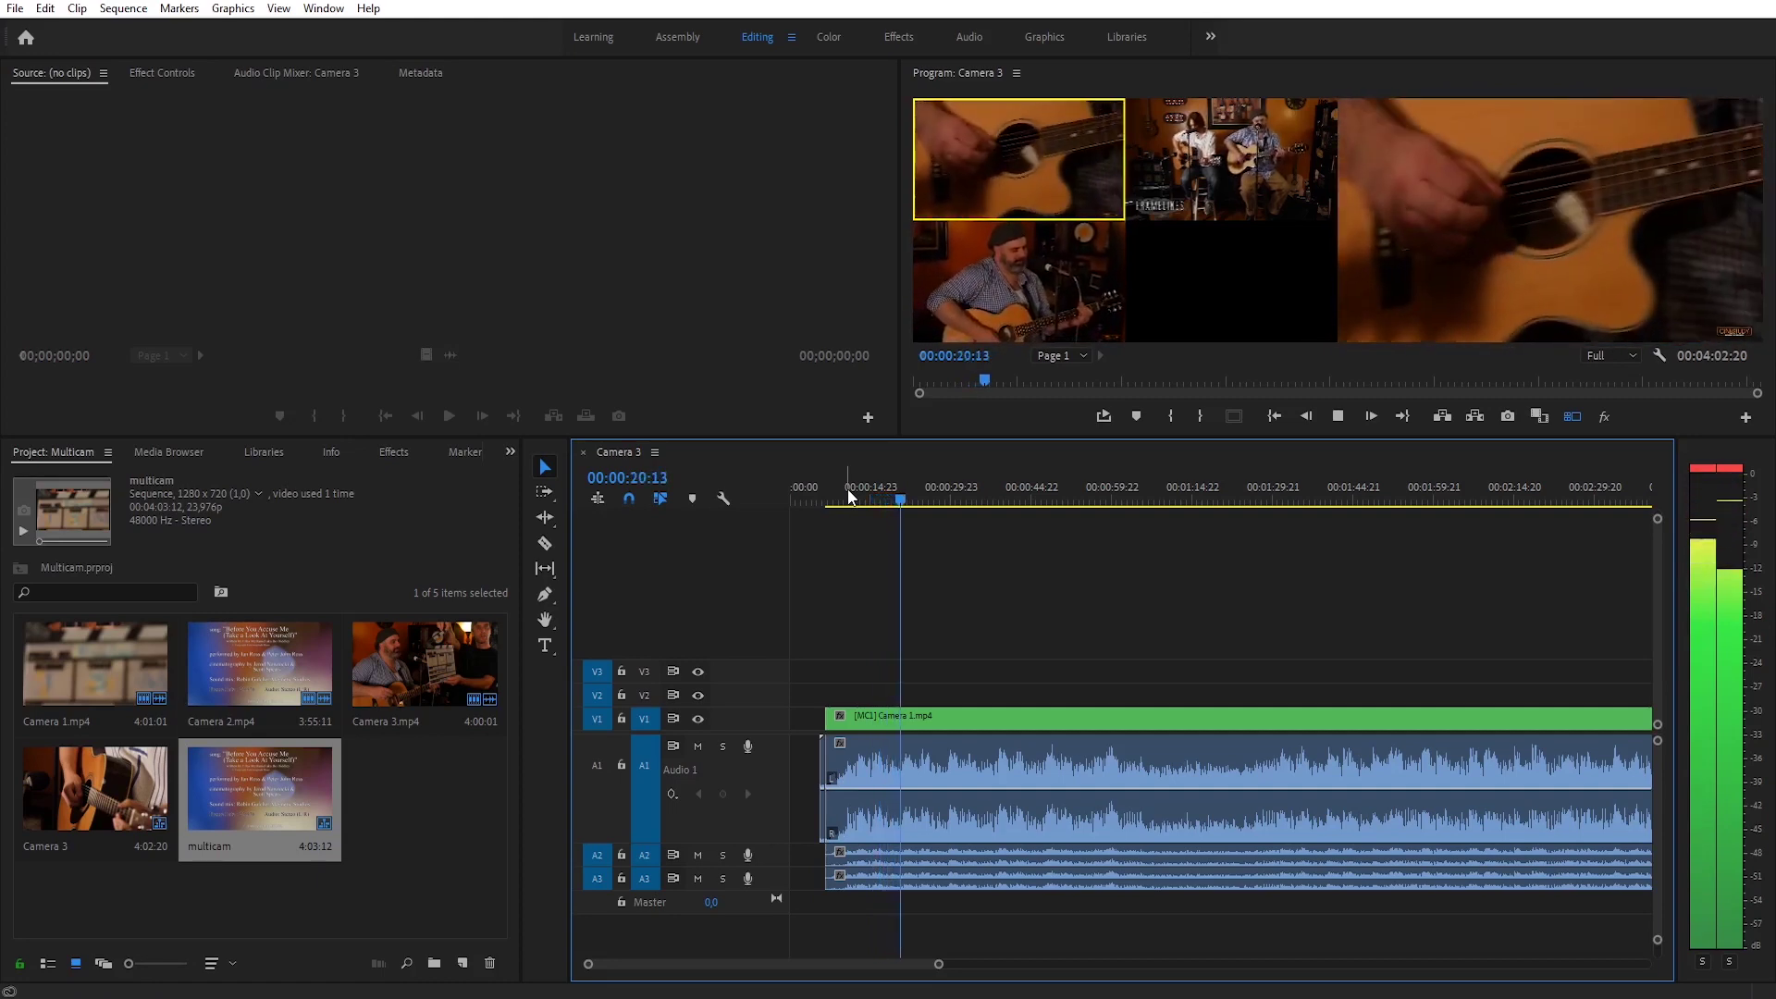
{"action": "key", "text": "2"}
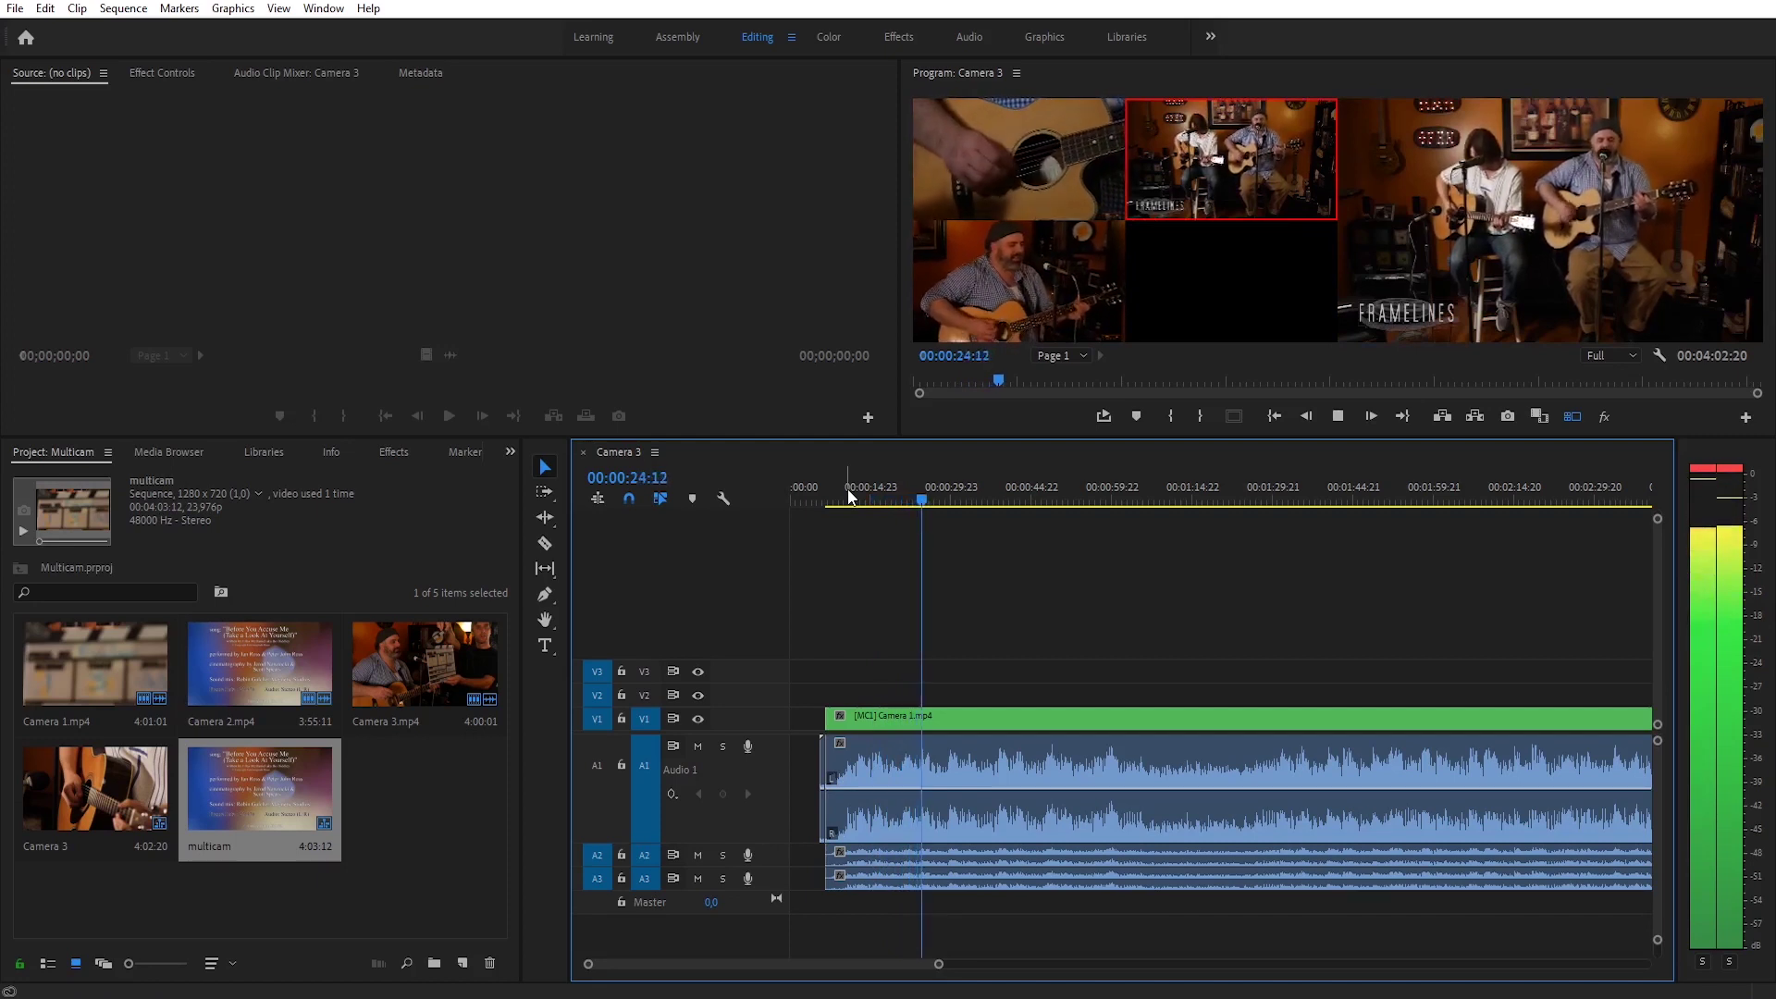
{"action": "key", "text": "3"}
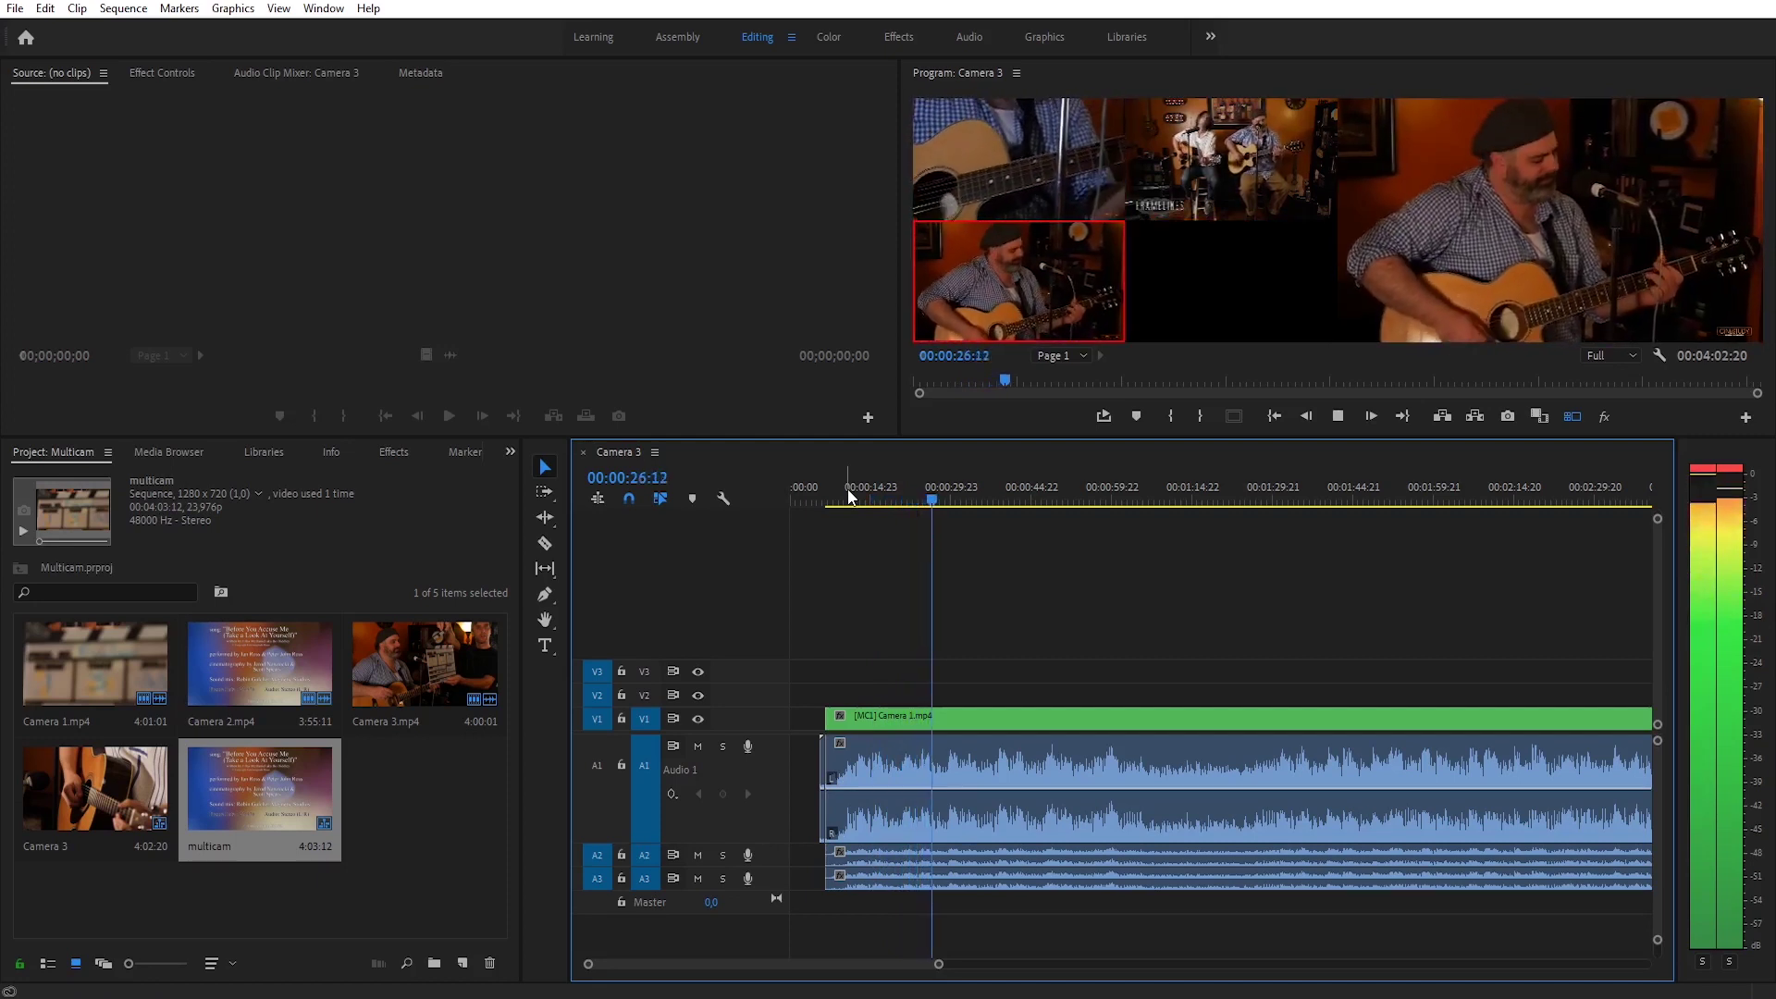
{"action": "key", "text": "1"}
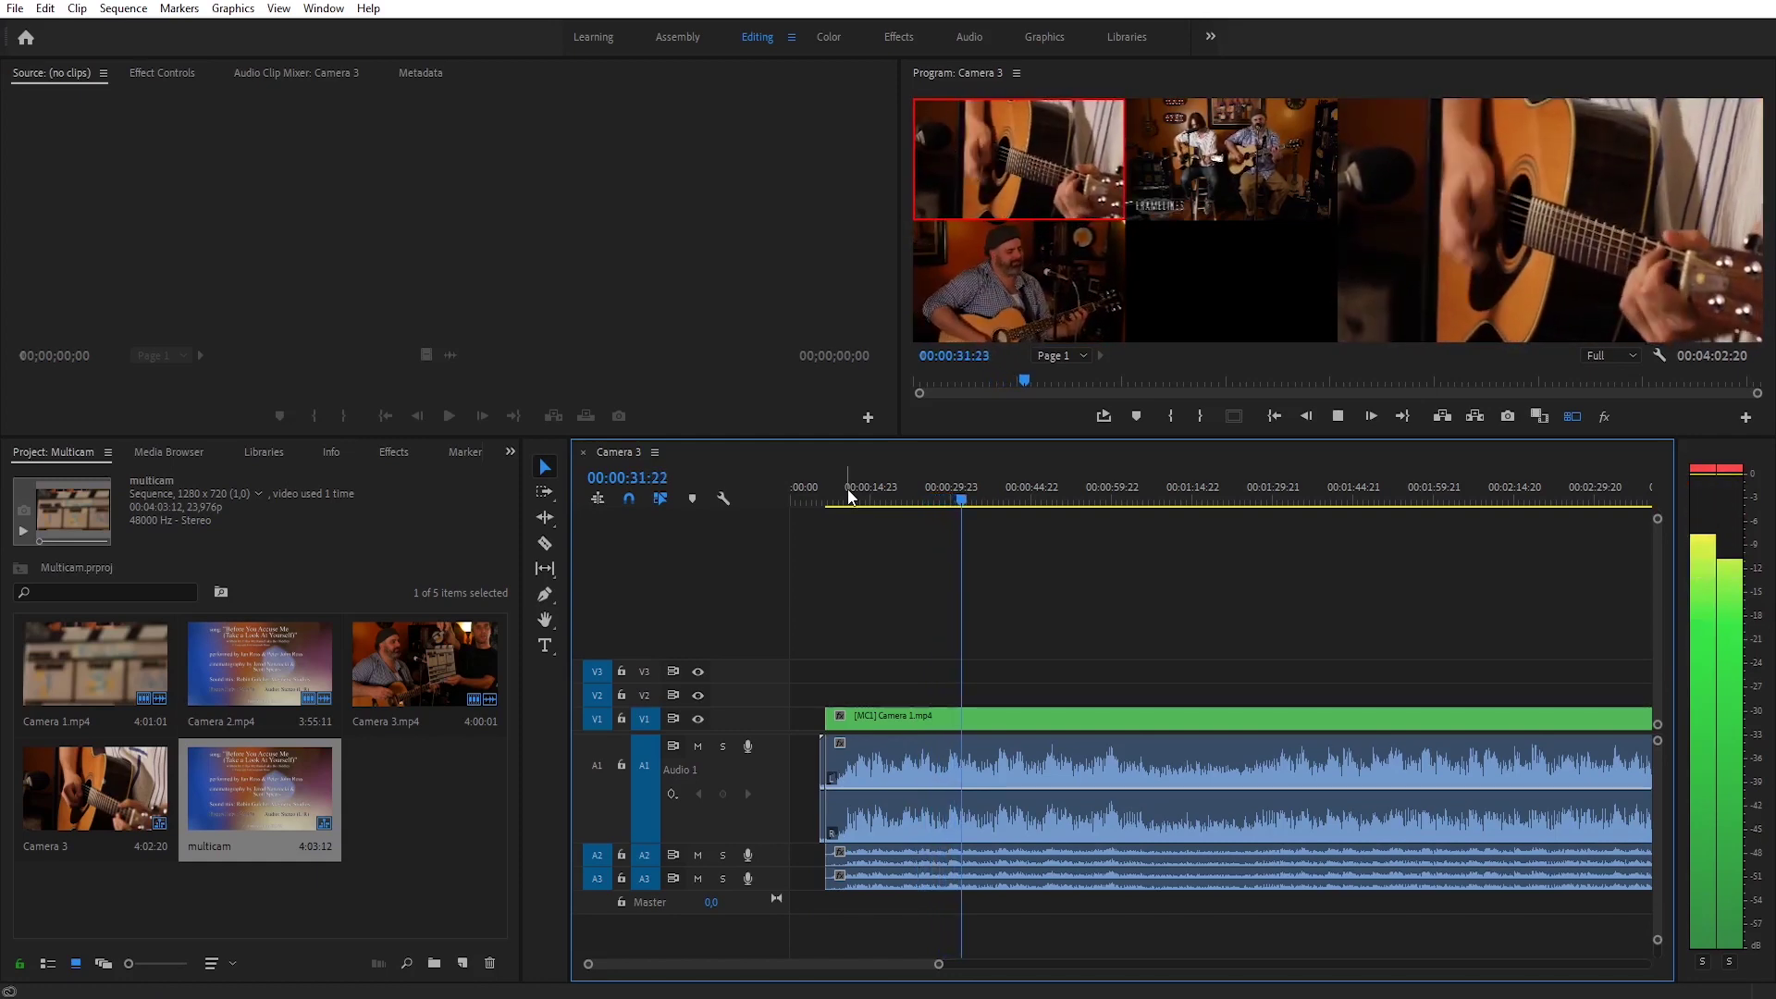
{"action": "key", "text": "3"}
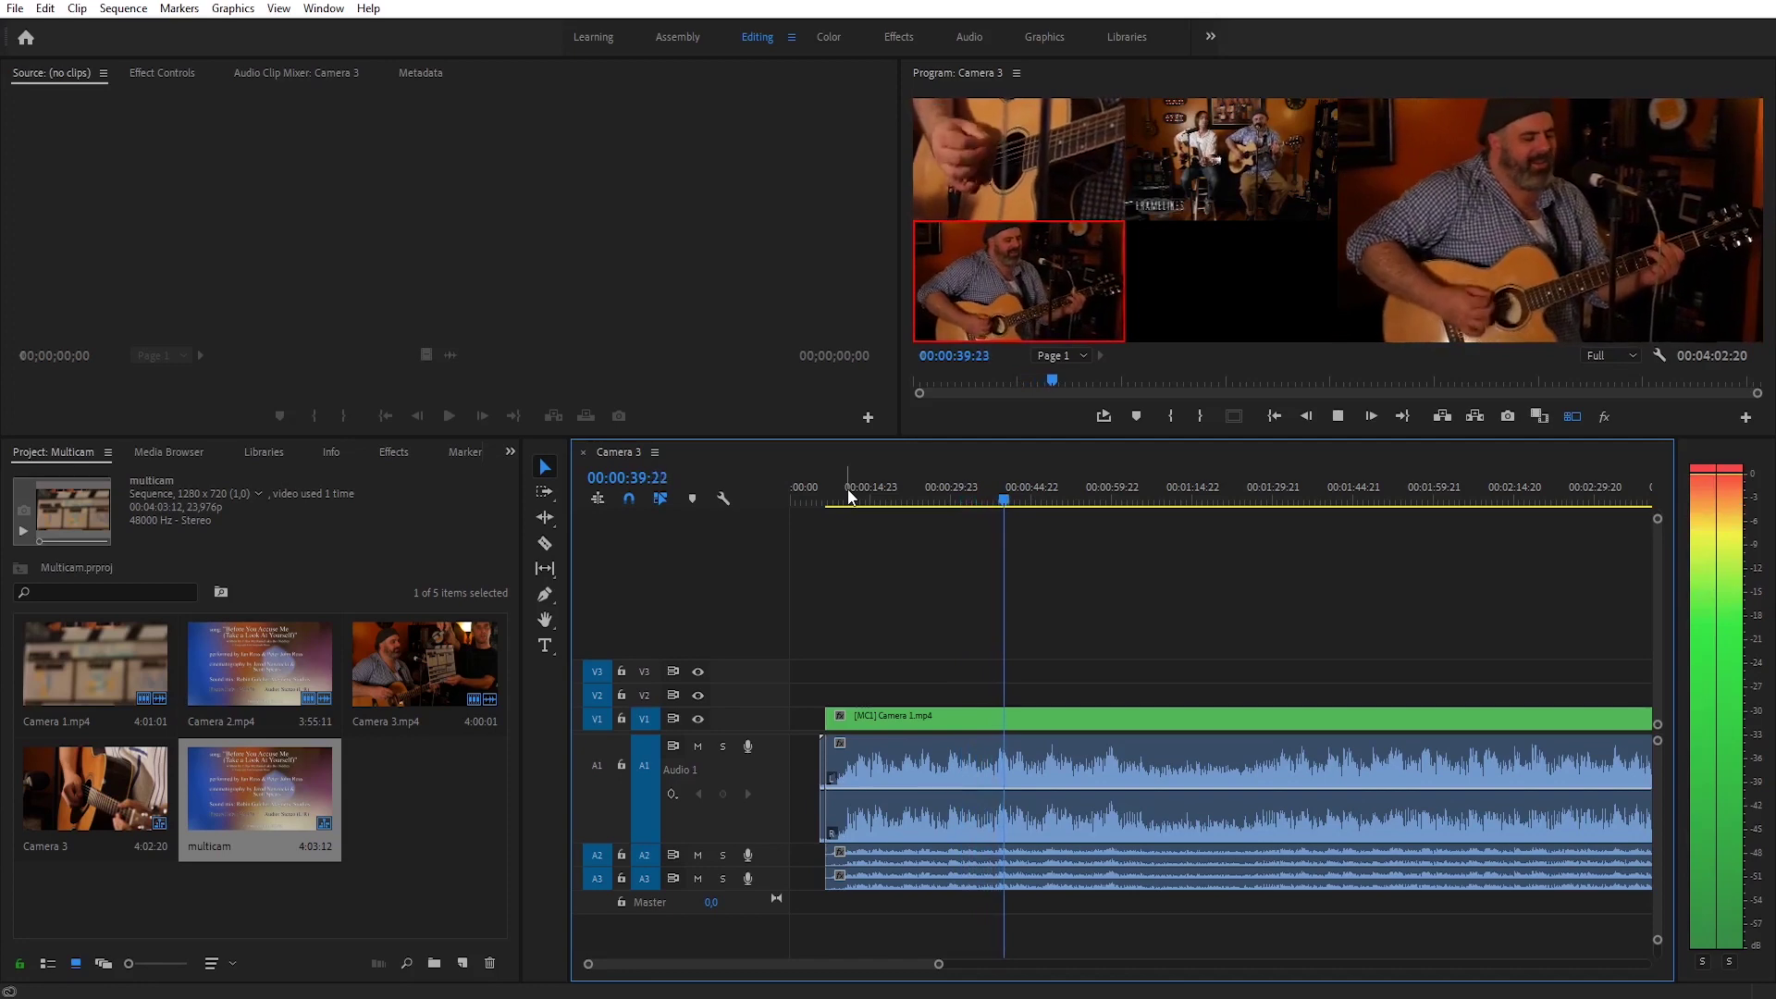
{"action": "key", "text": "2"}
{"action": "key", "text": "1"}
{"action": "key", "text": "2"}
{"action": "key", "text": "3"}
{"action": "key", "text": "2"}
{"action": "key", "text": "1"}
{"action": "key", "text": "3"}
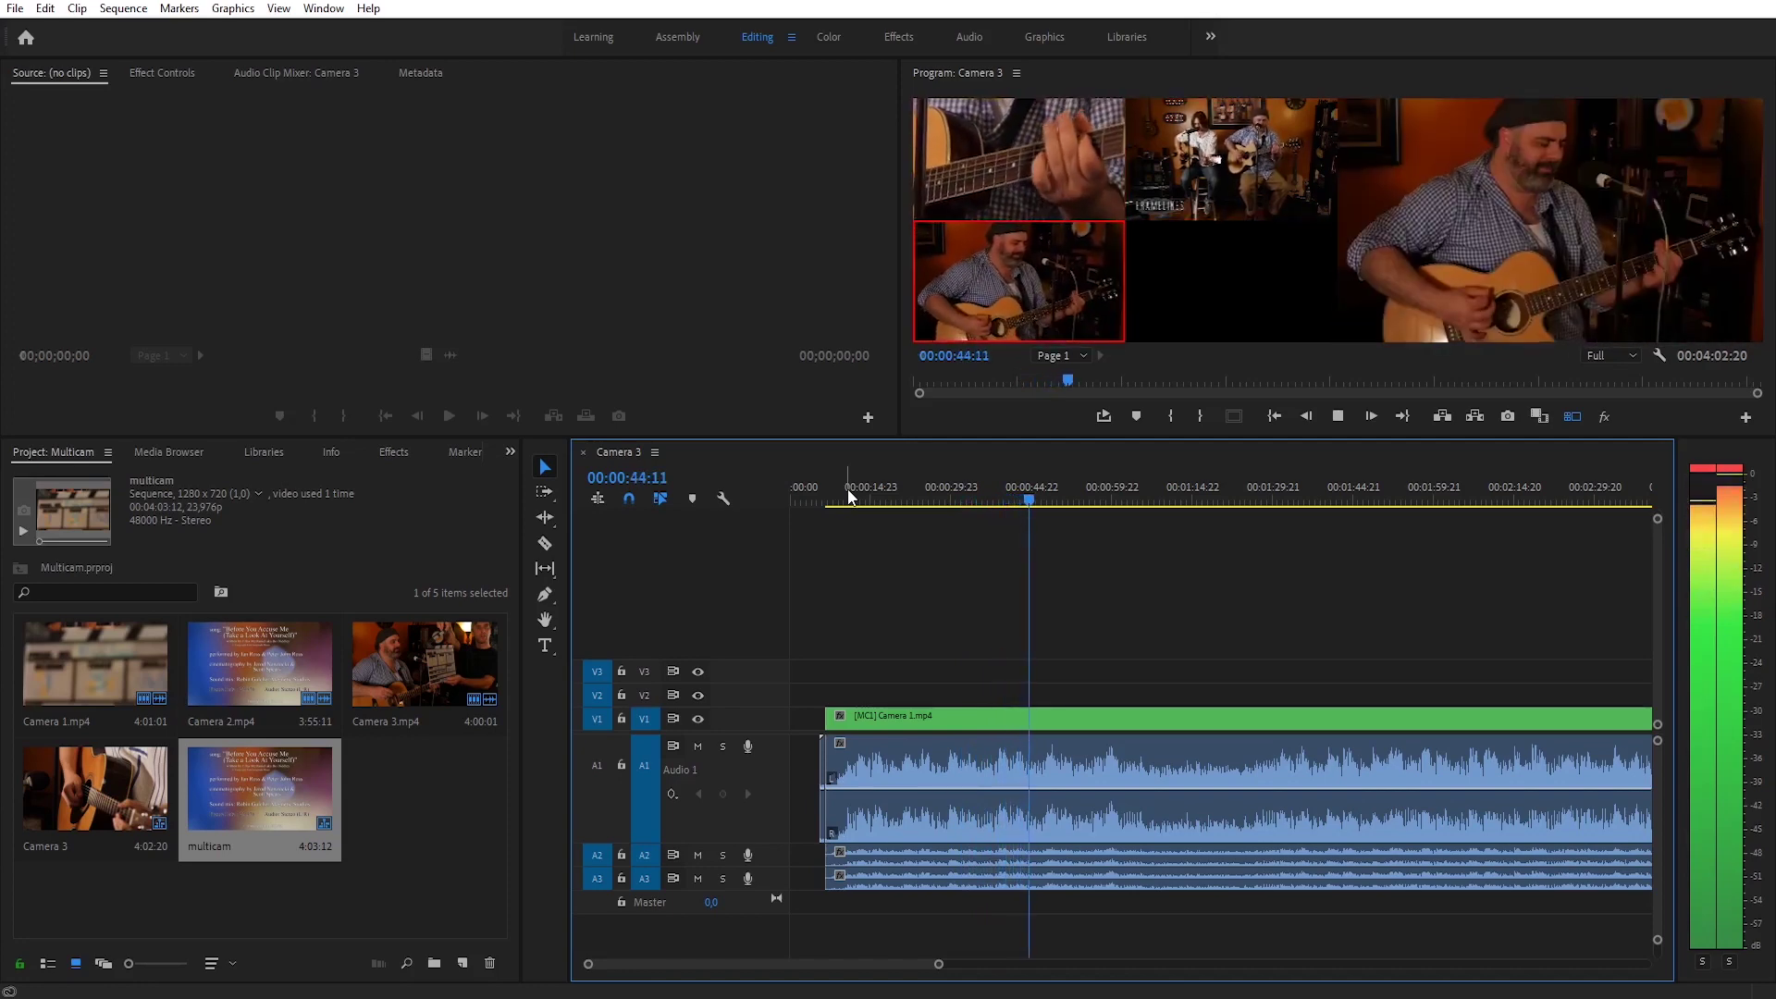
{"action": "key", "text": "space"}
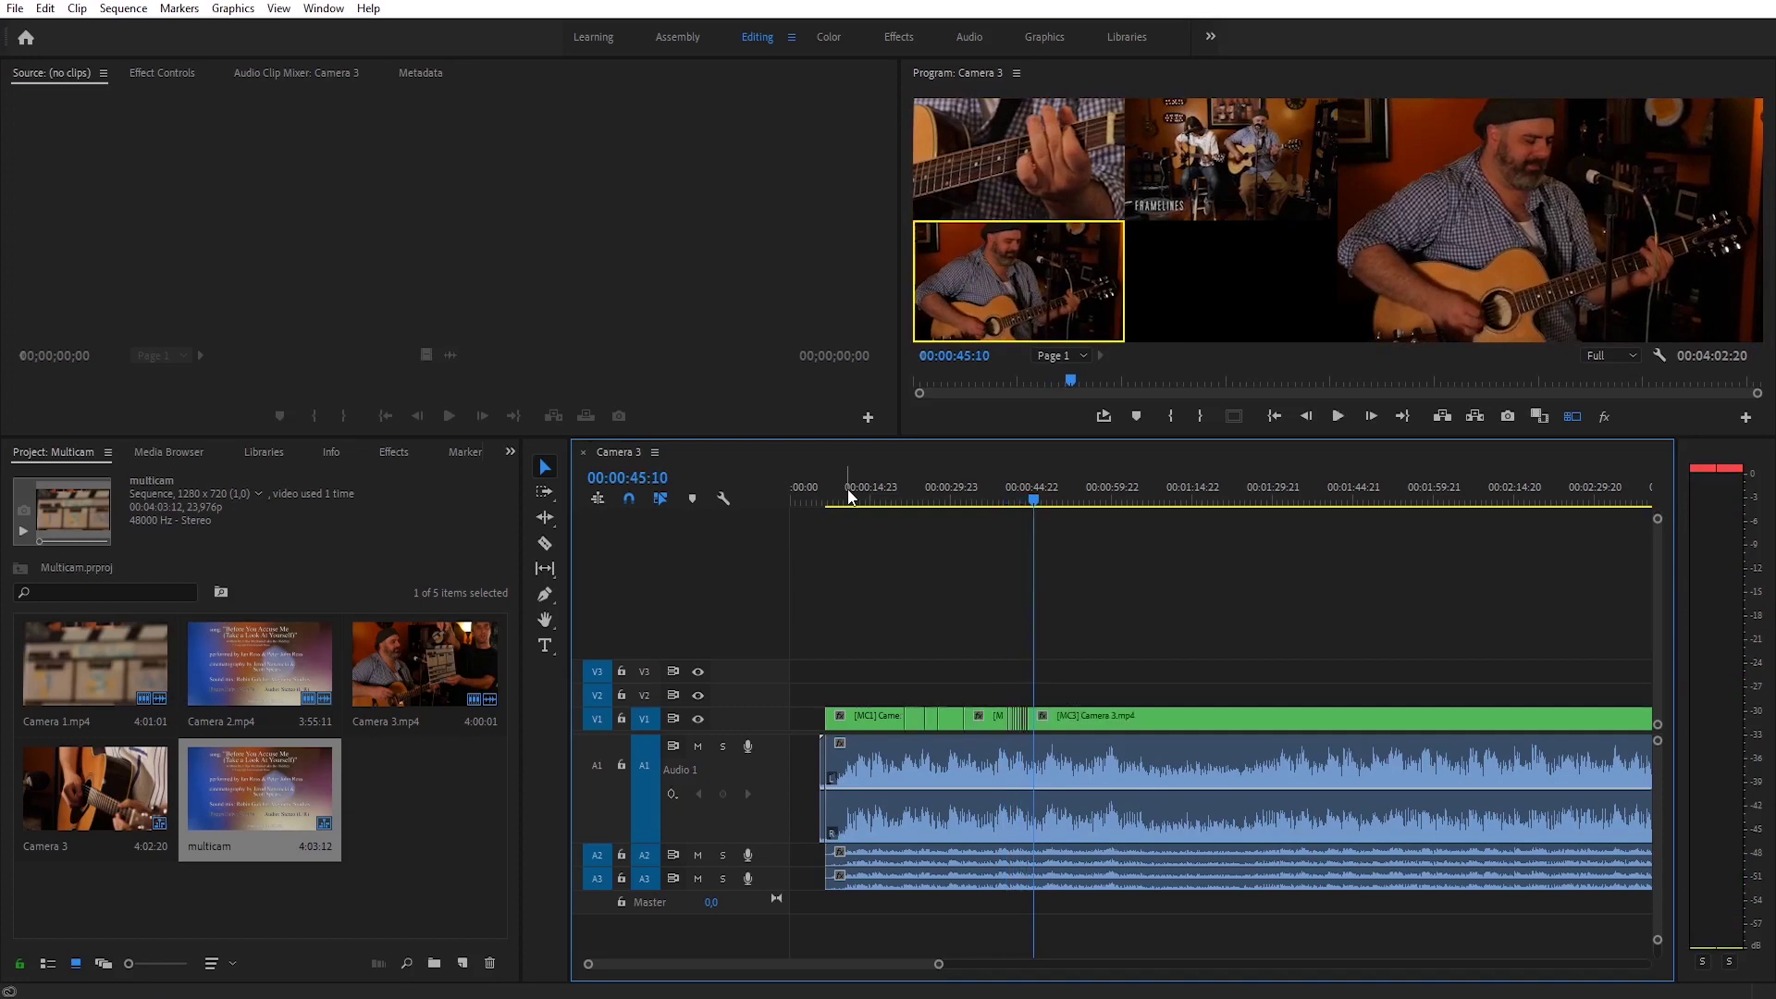
{"action": "key", "text": "="}
{"action": "key", "text": "="}
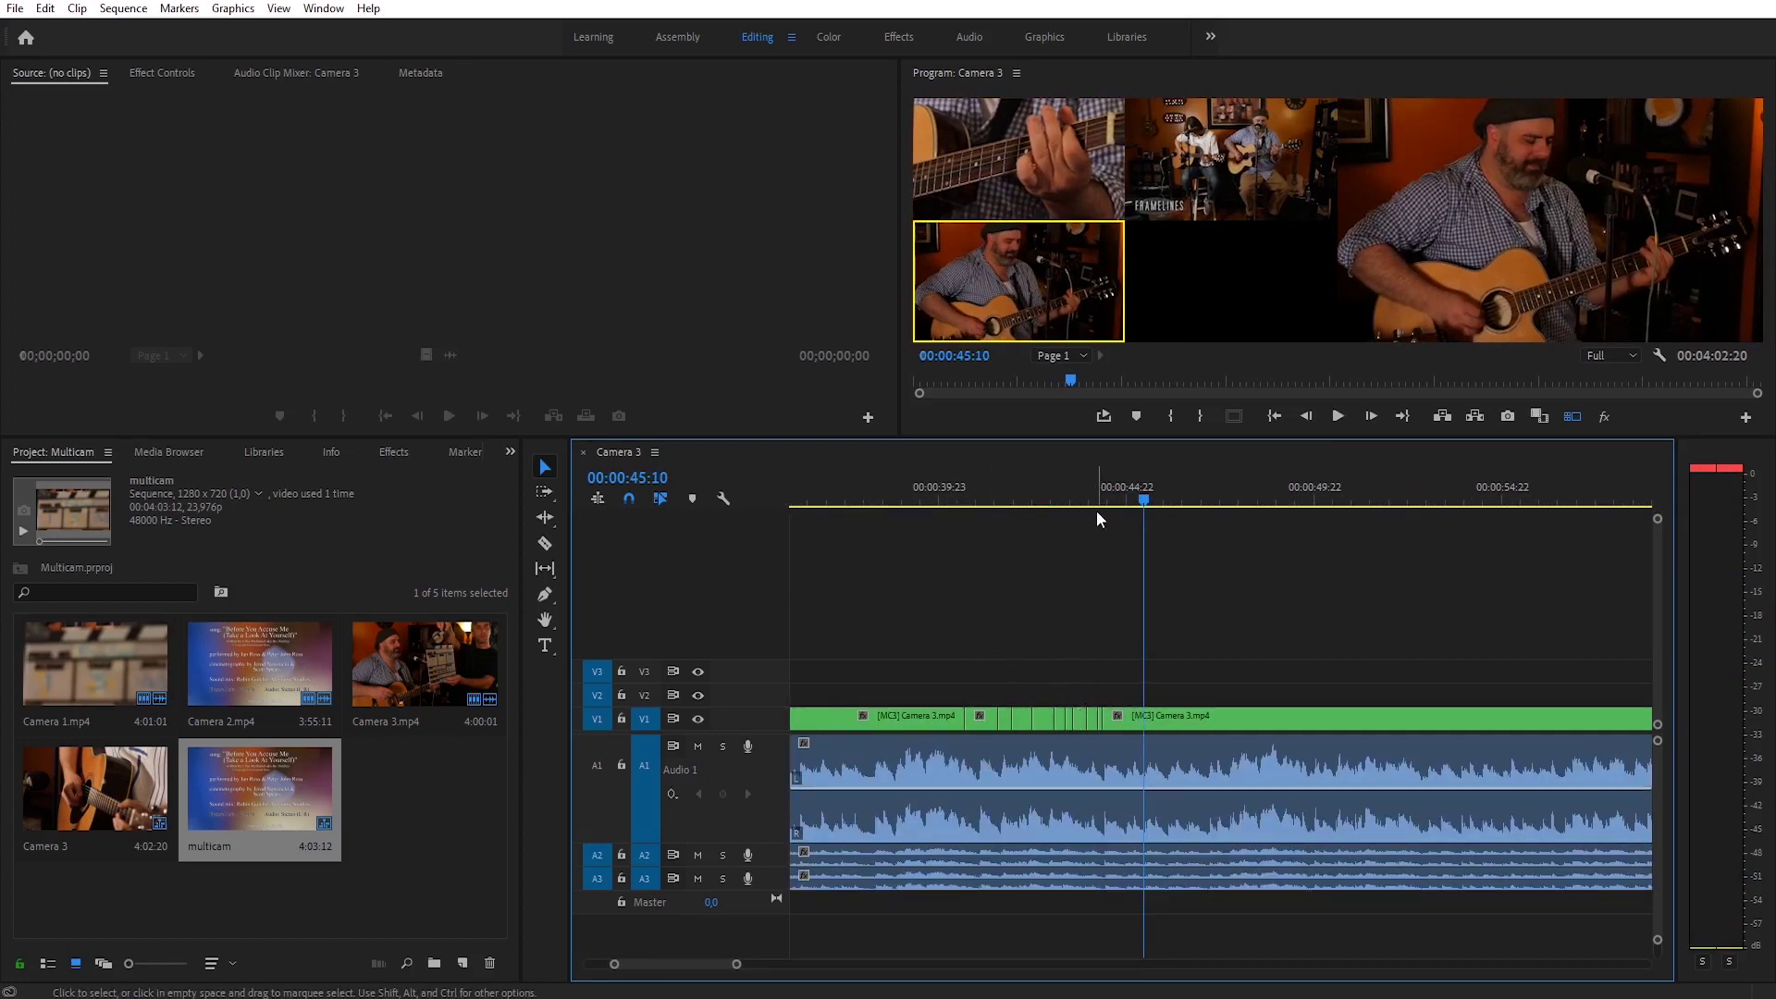
Turn off the camera-angle grid and play back from 00:00:42:18.
{"action": "left_click", "coordinate": [1045, 487]}
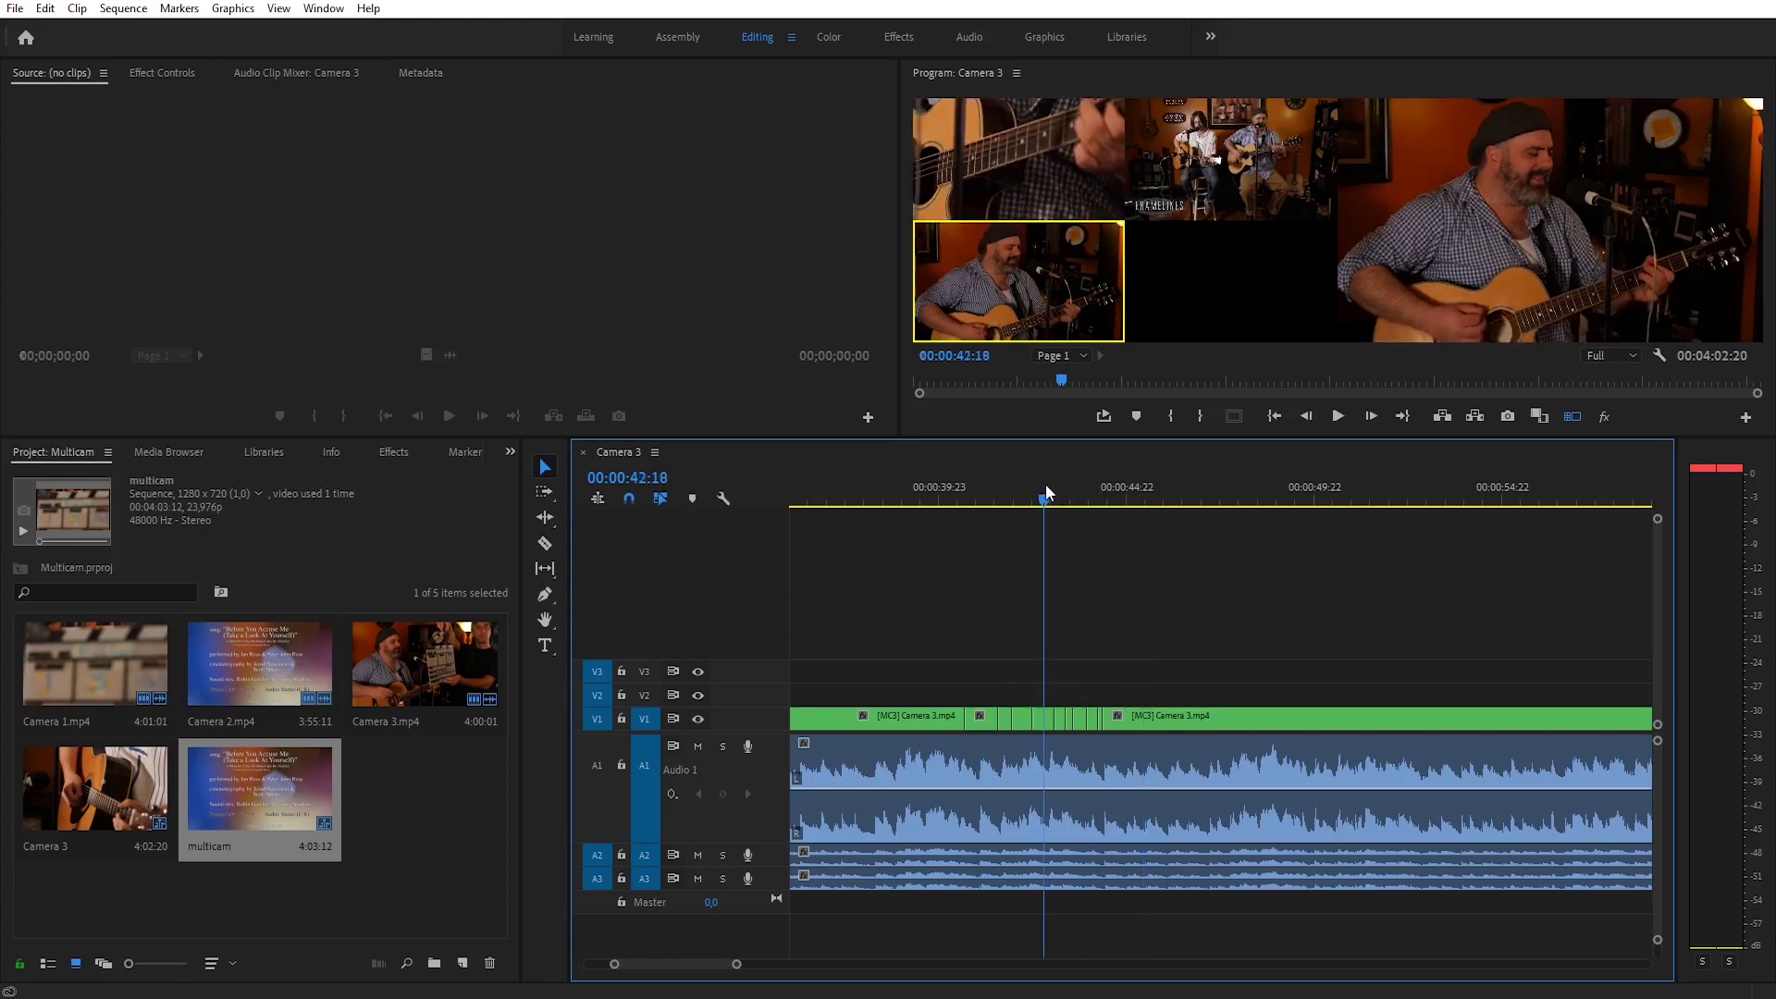
{"action": "left_click", "coordinate": [1579, 415]}
{"action": "key", "text": "space"}
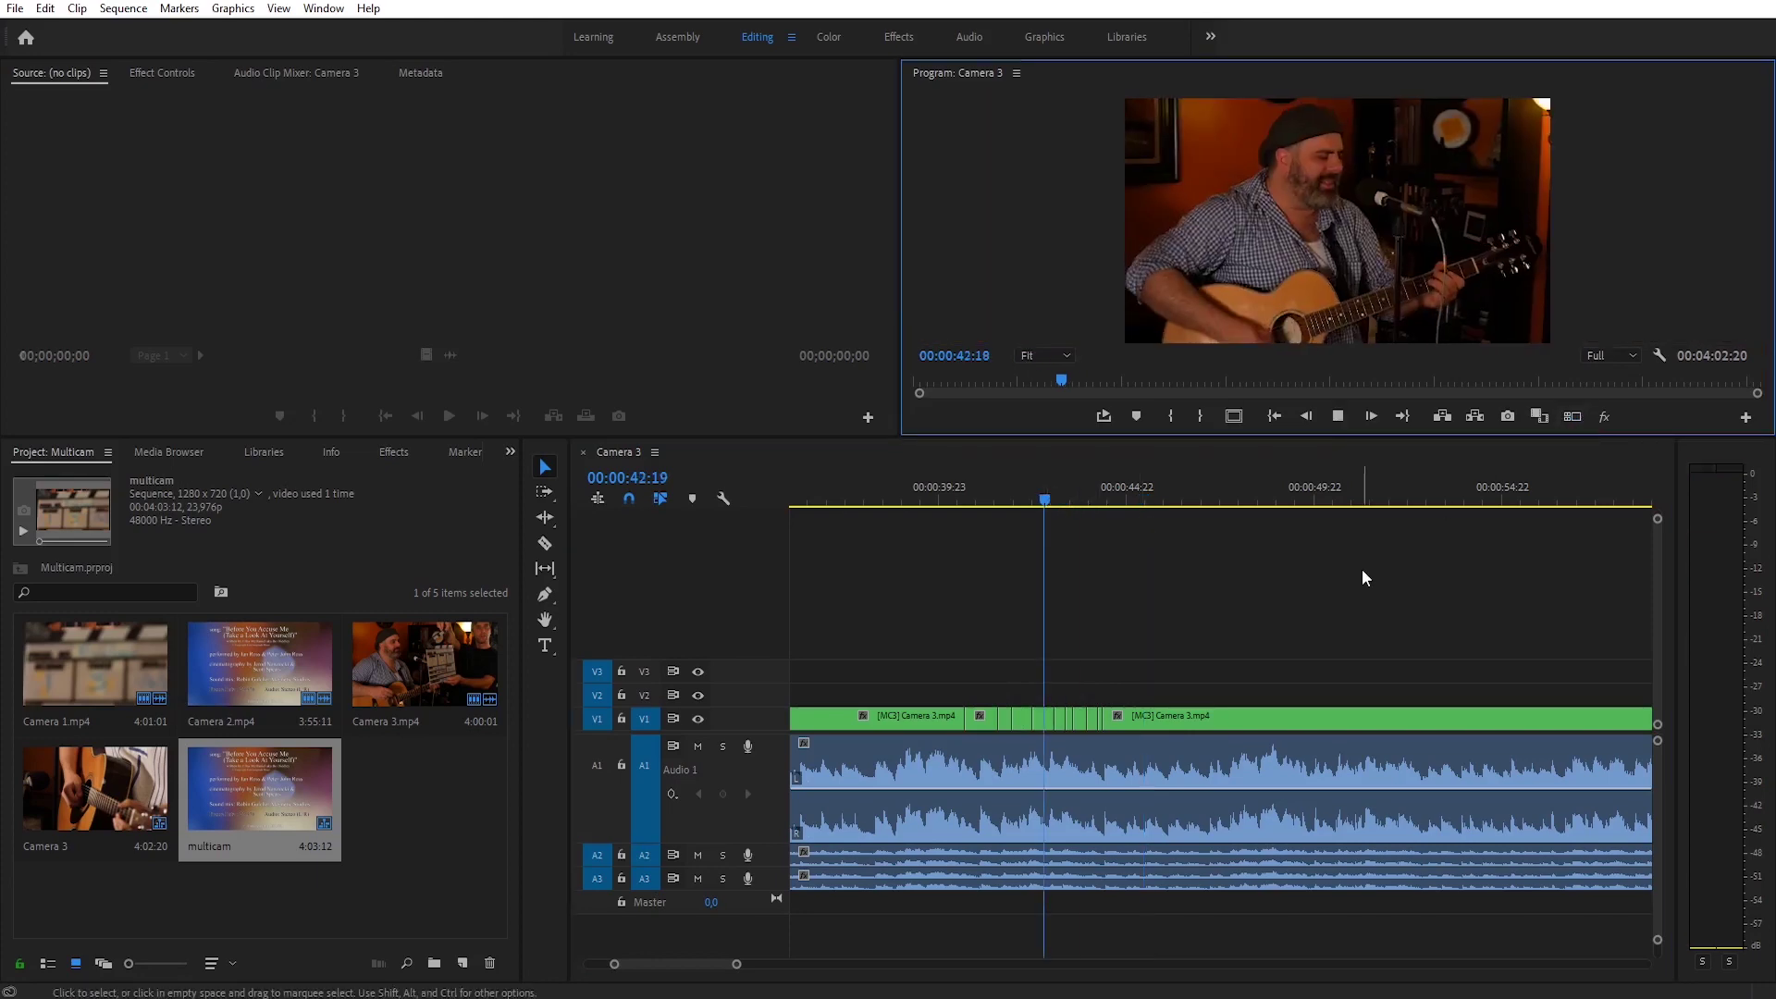
Replay from about 00:00:40, select the short angle segment, and park at 00:00:40:22.
{"action": "left_click", "coordinate": [934, 488]}
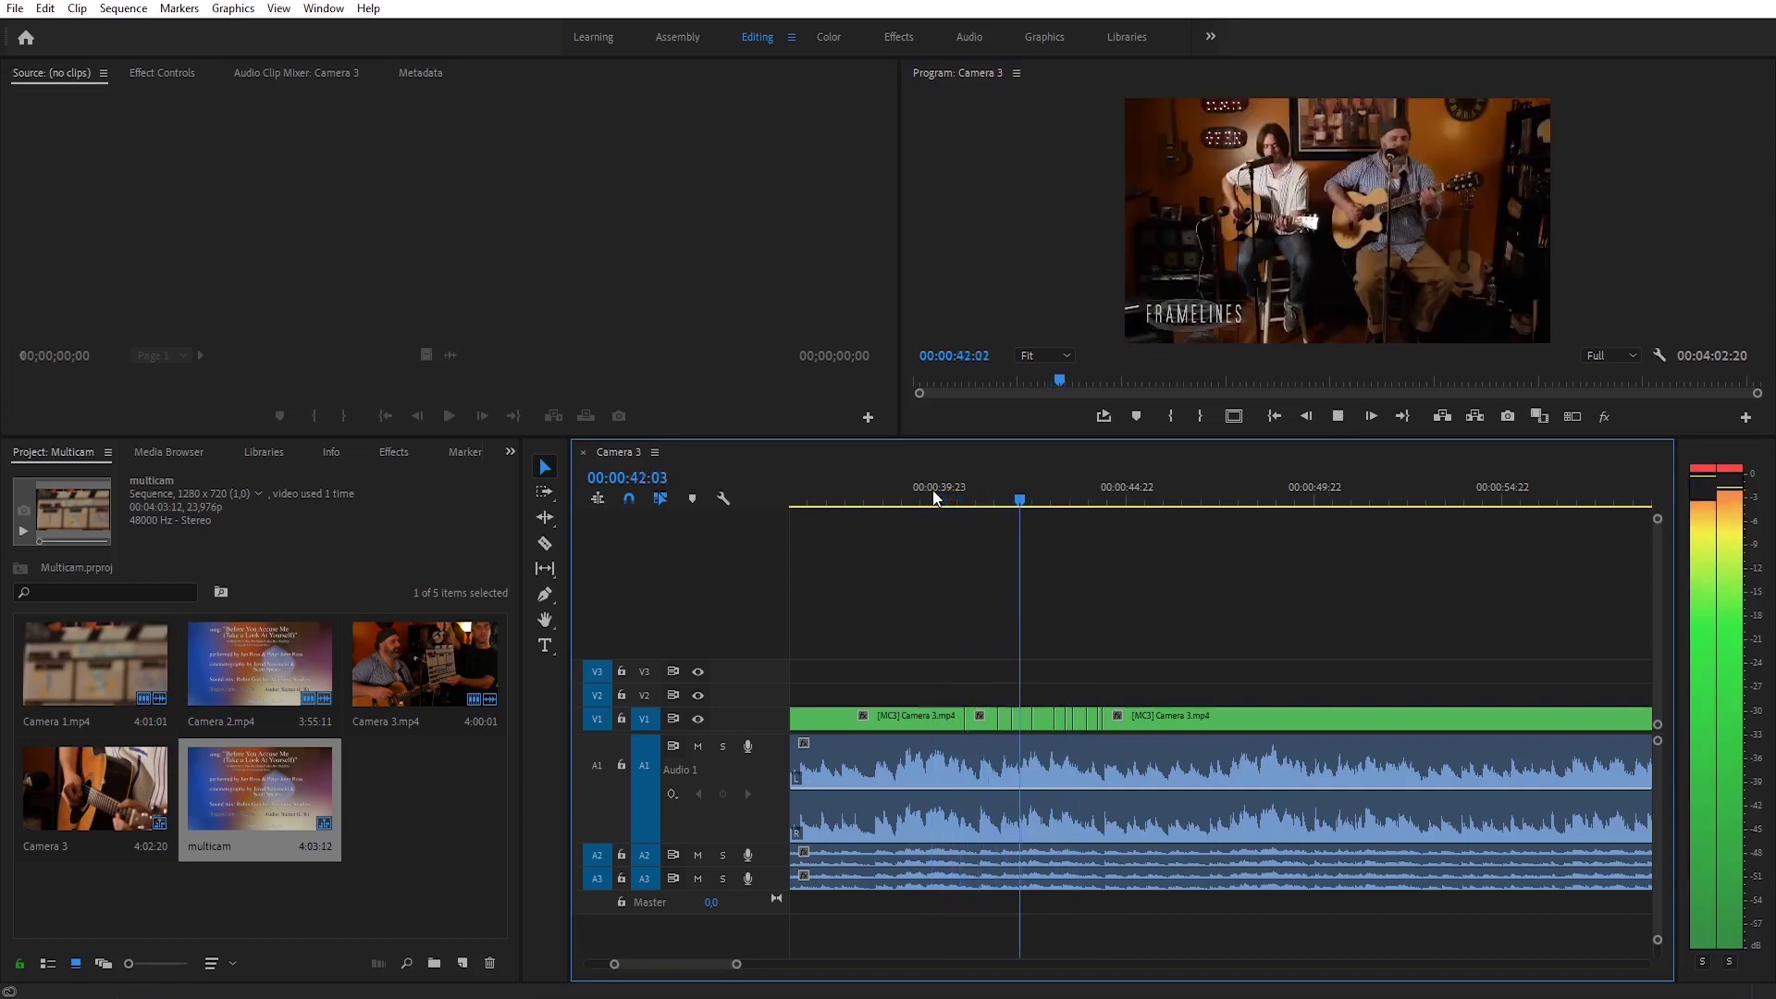
{"action": "key", "text": "space"}
{"action": "left_click", "coordinate": [986, 716]}
{"action": "left_click", "coordinate": [970, 490]}
{"action": "left_click", "coordinate": [974, 481]}
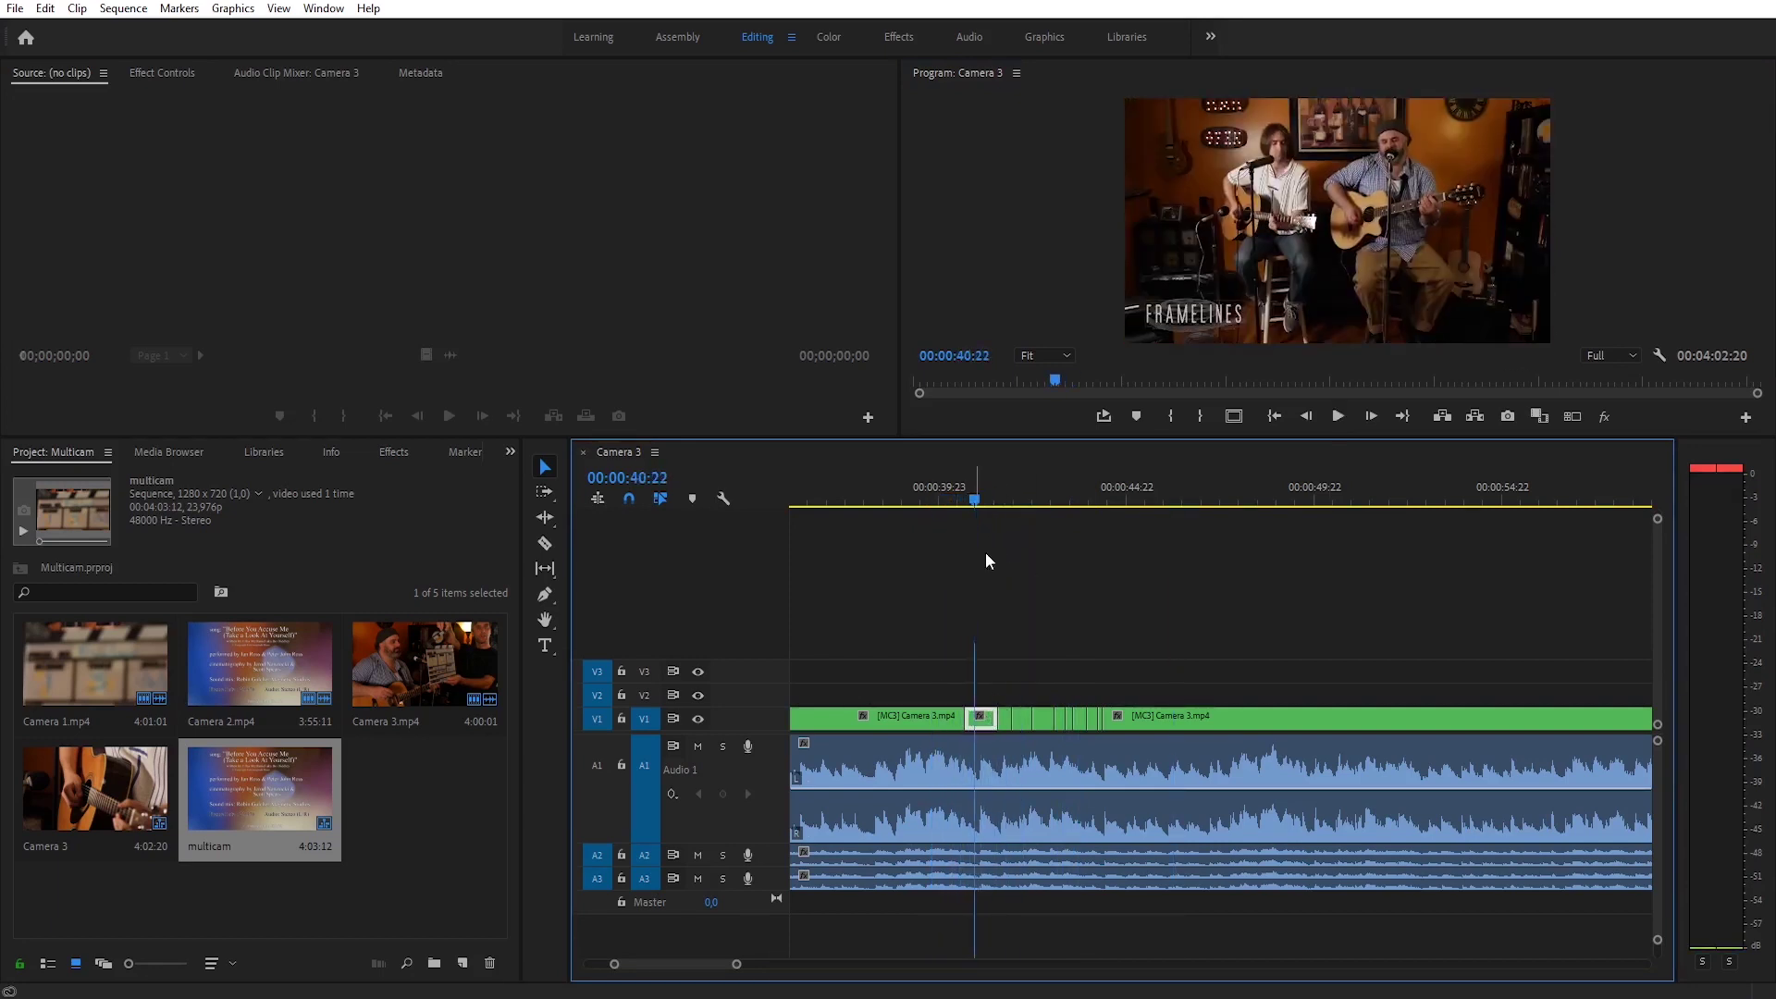
Switch the short V1 segment at 00:00:40:22 to the Camera 2 angle.
{"action": "left_click", "coordinate": [984, 724]}
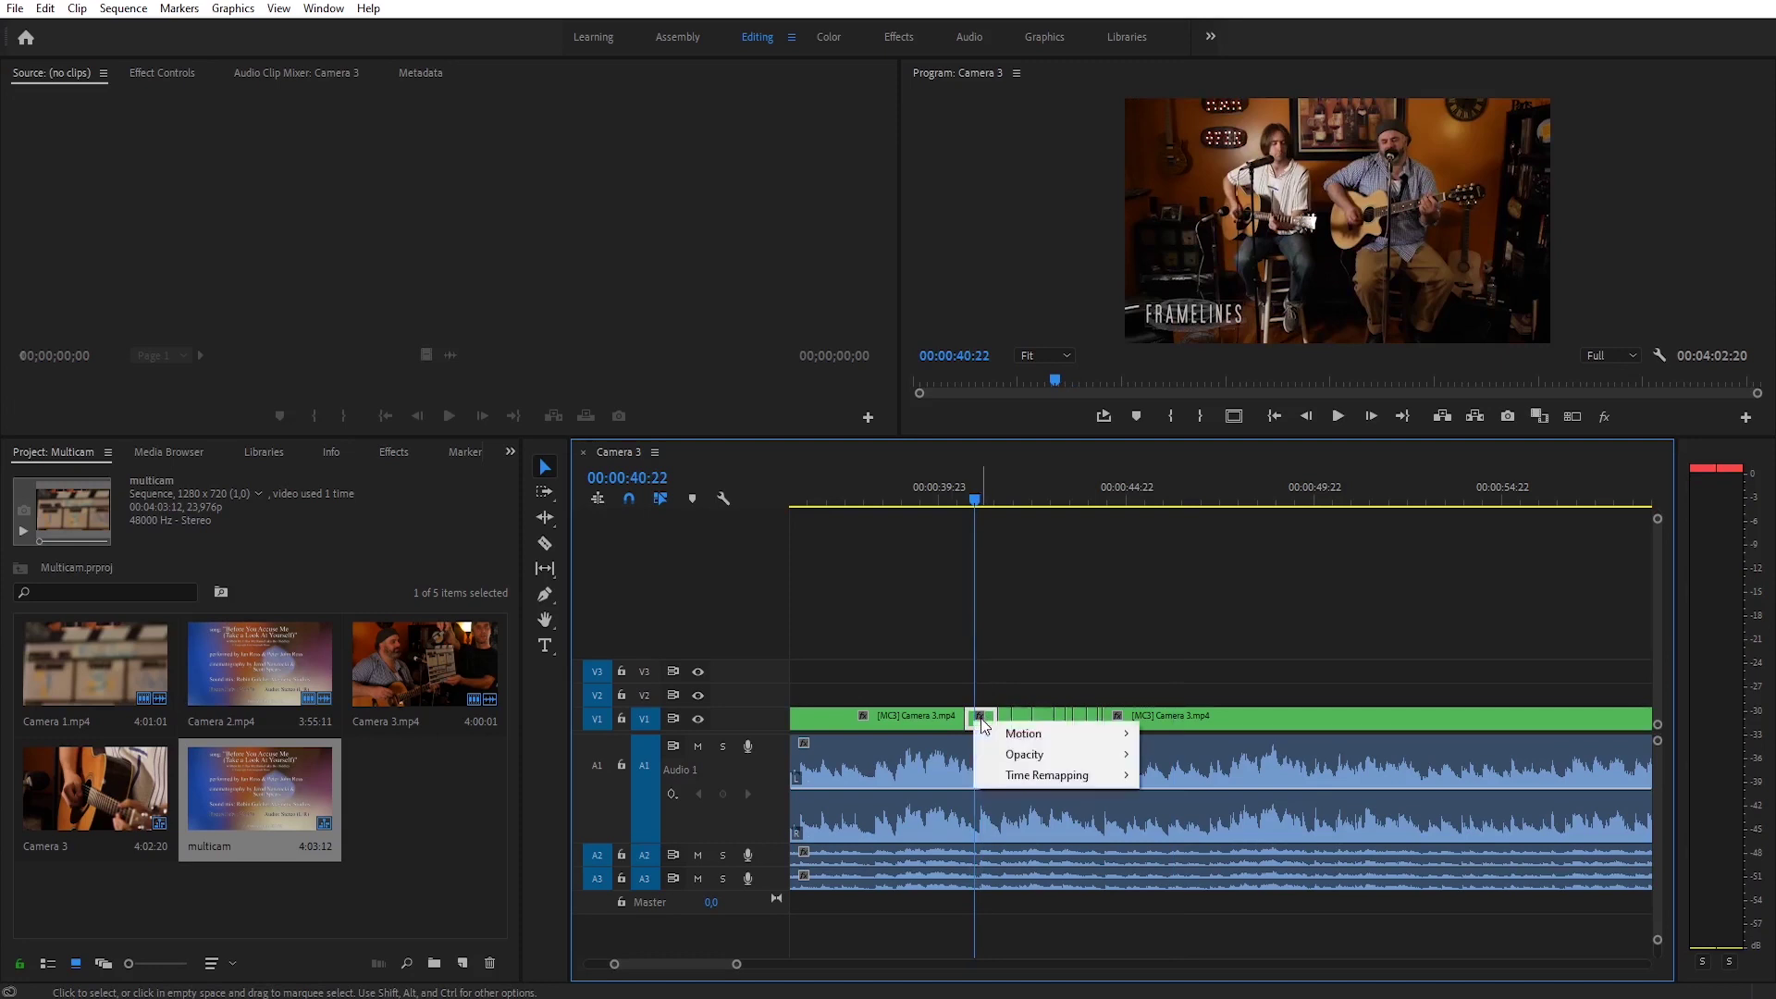
{"action": "left_click", "coordinate": [991, 714]}
{"action": "right_click", "coordinate": [991, 717]}
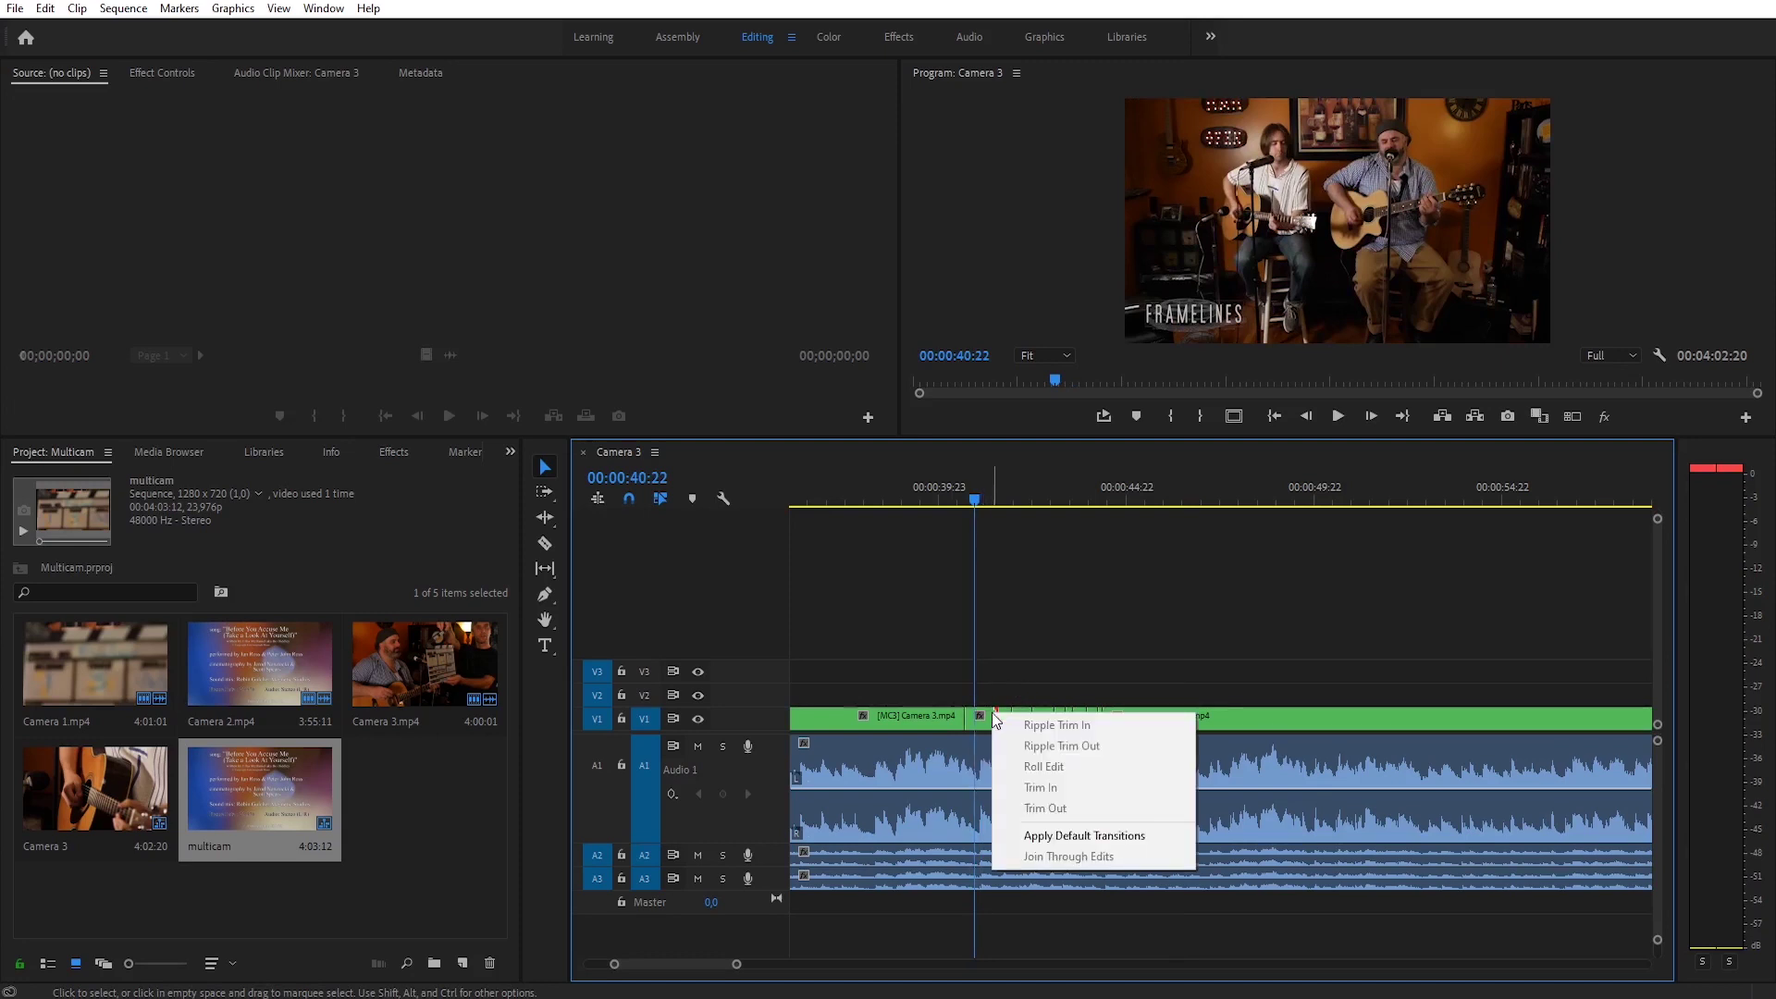
{"action": "right_click", "coordinate": [984, 719]}
{"action": "mouse_move", "coordinate": [1107, 614]}
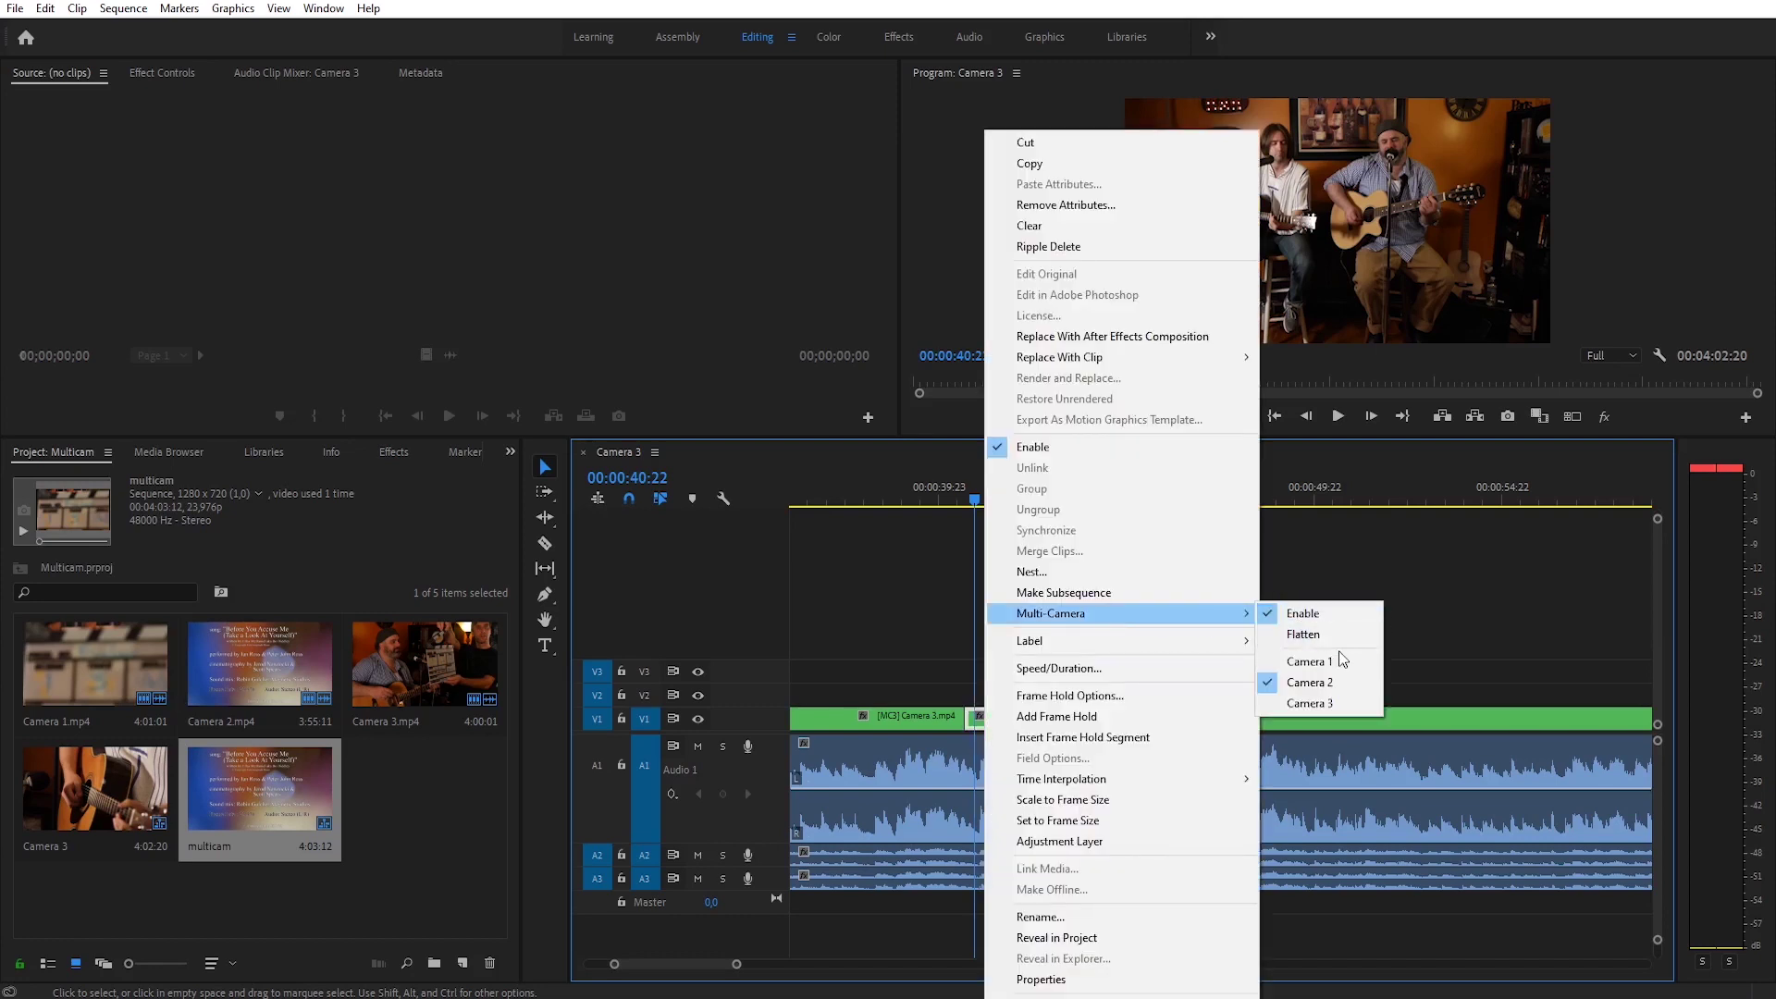
{"action": "left_click", "coordinate": [1328, 681]}
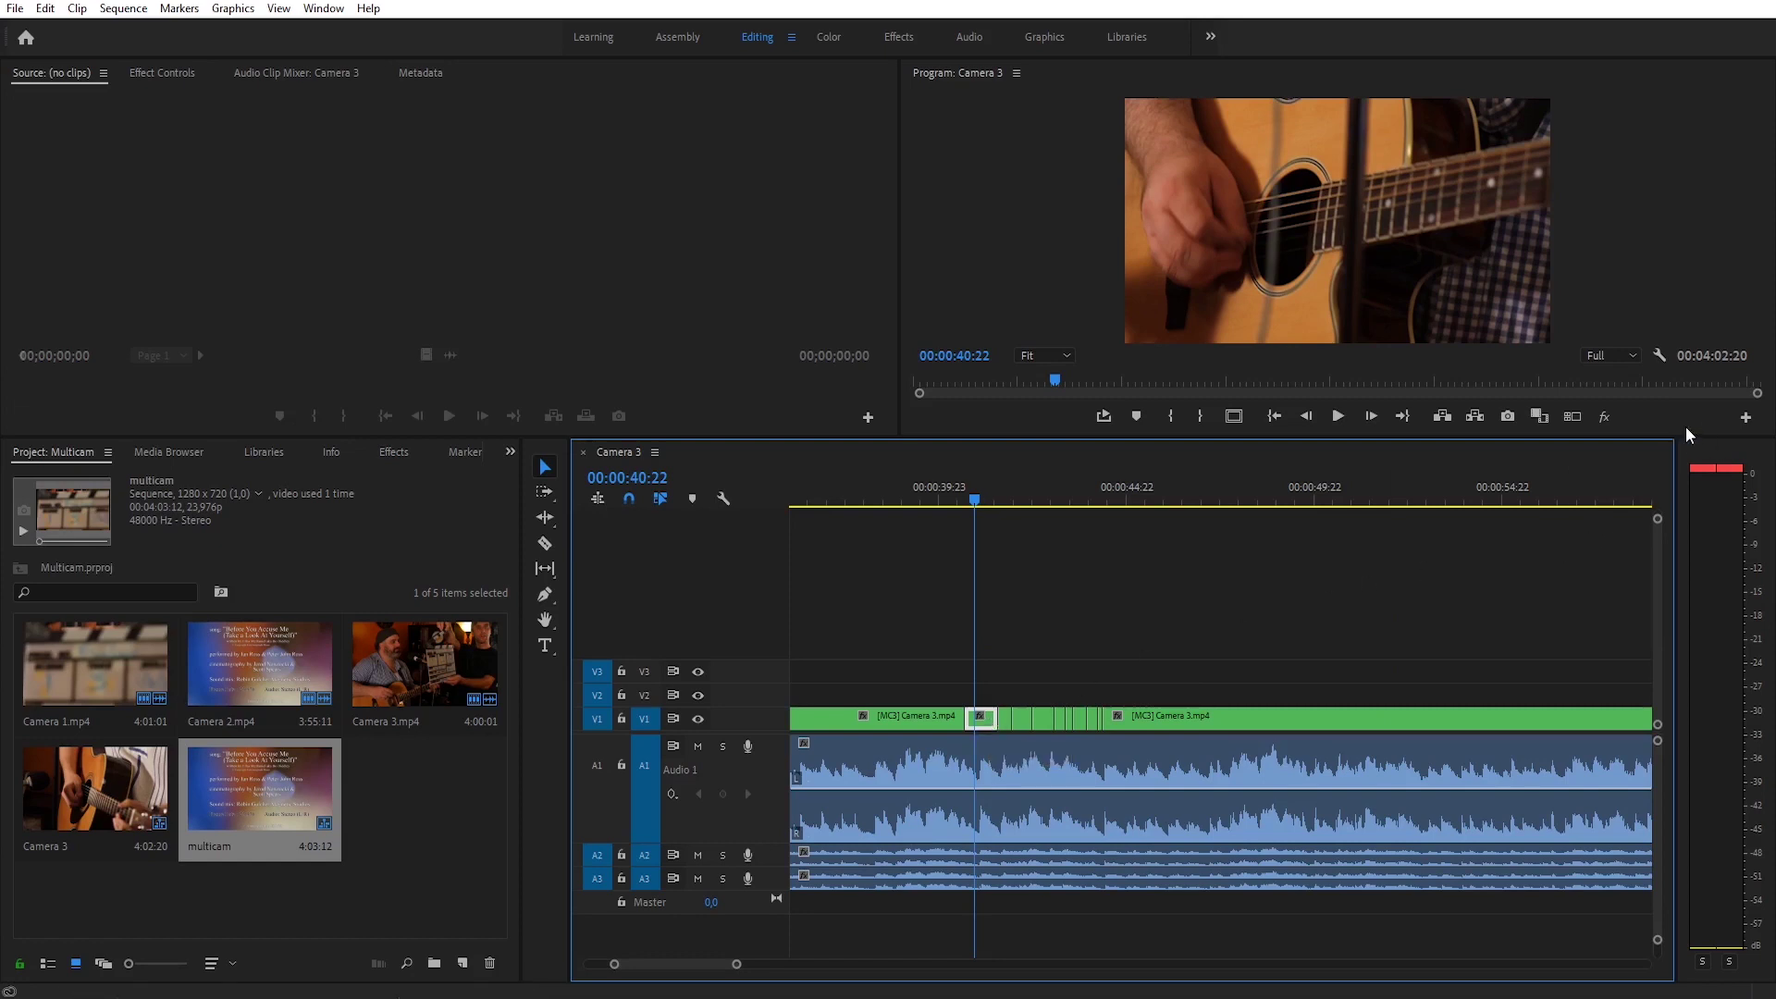
{"action": "left_click", "coordinate": [1745, 418]}
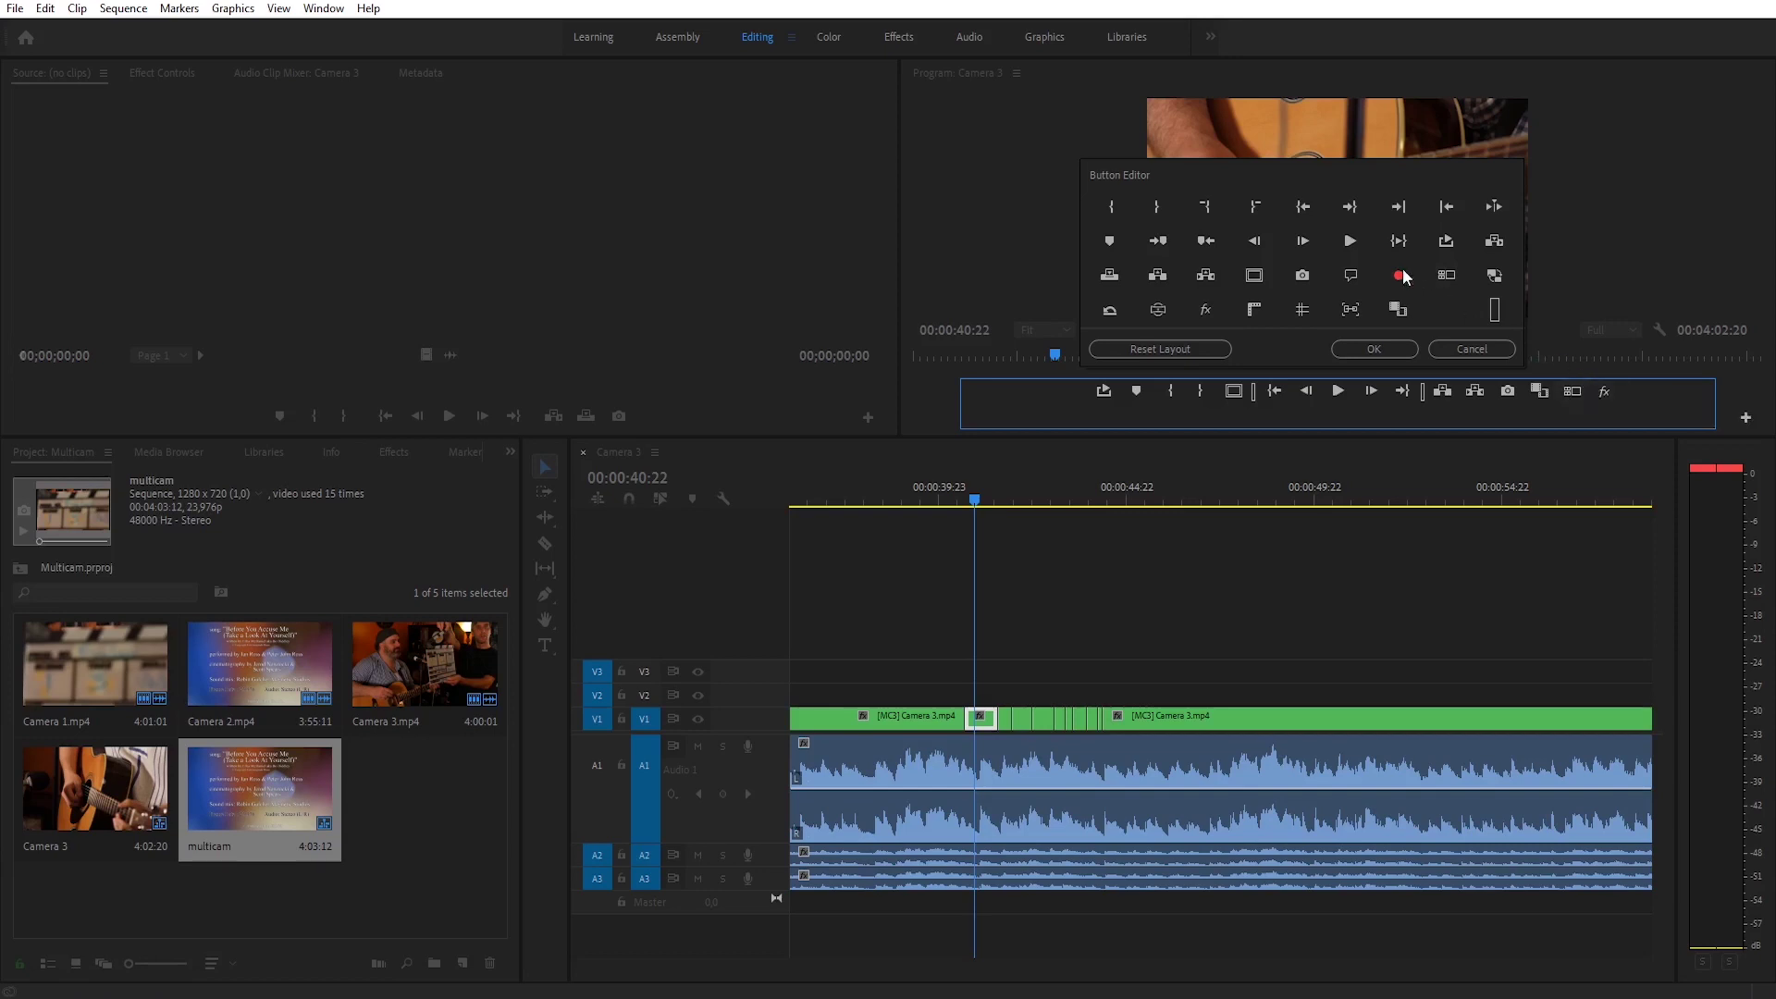
{"action": "left_click_drag", "start_coordinate": [1398, 275], "coordinate": [1580, 390]}
{"action": "left_click", "coordinate": [1375, 345]}
{"action": "left_click", "coordinate": [965, 500]}
{"action": "left_click_drag", "start_coordinate": [990, 680], "coordinate": [1098, 715]}
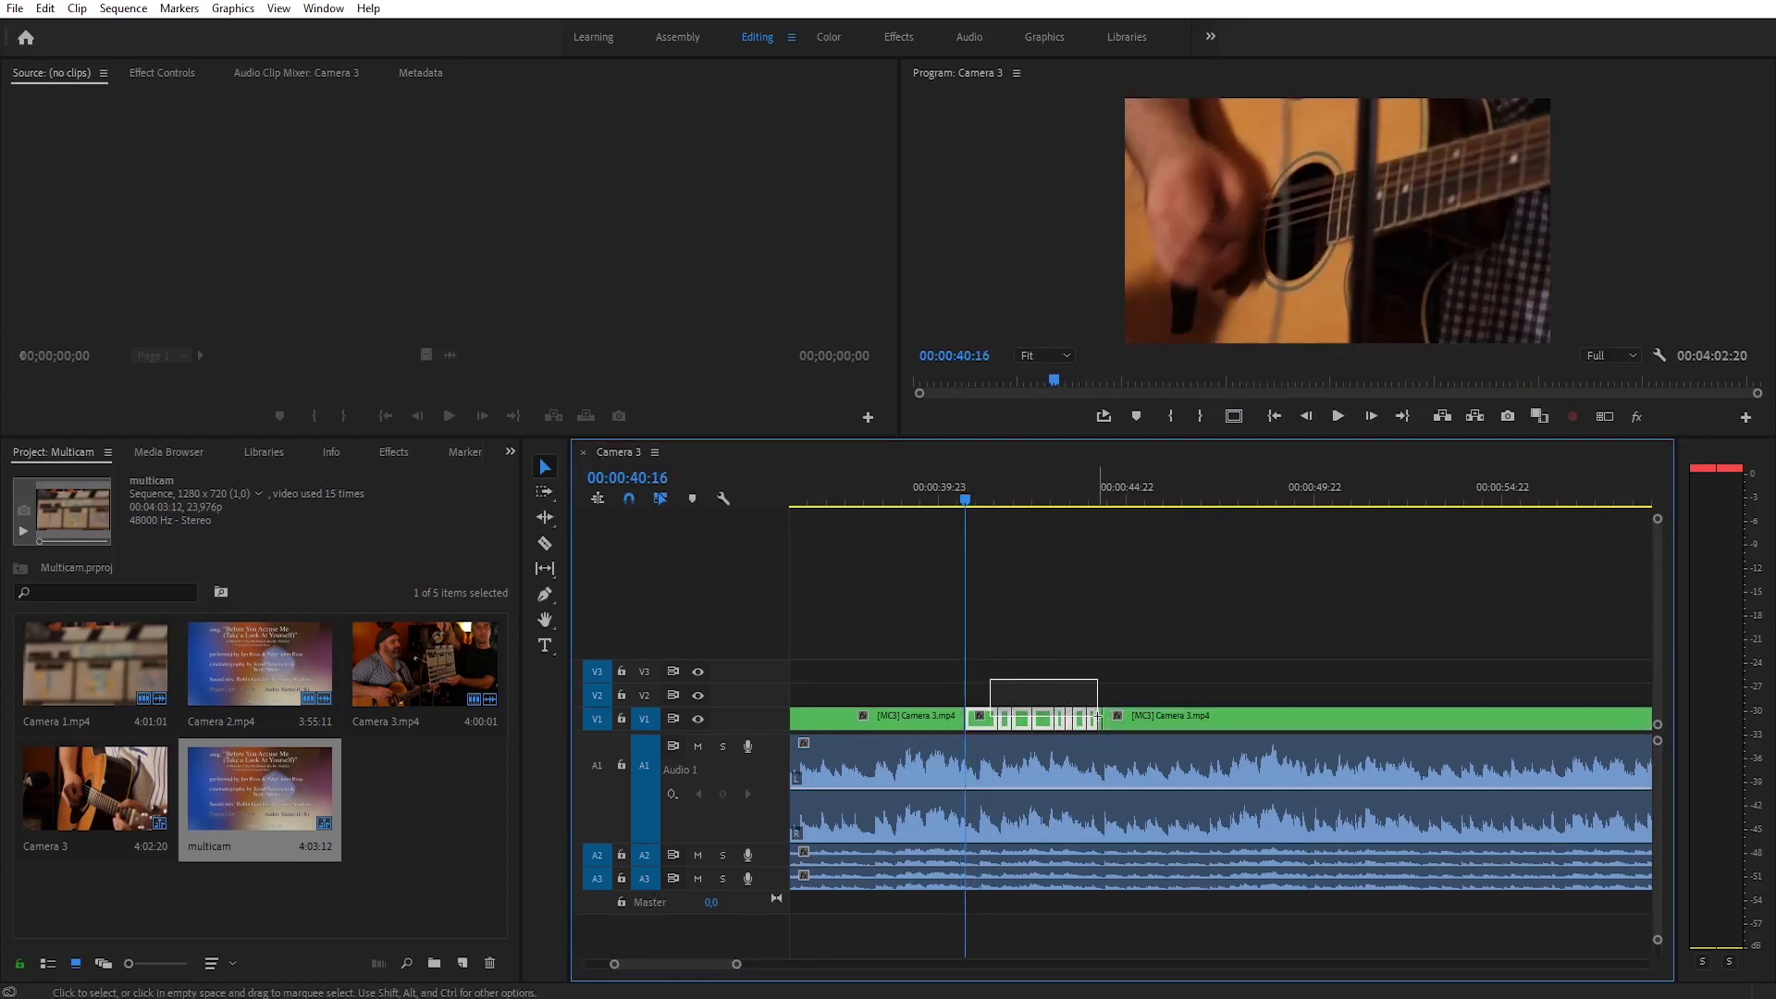
{"action": "left_click", "coordinate": [990, 719]}
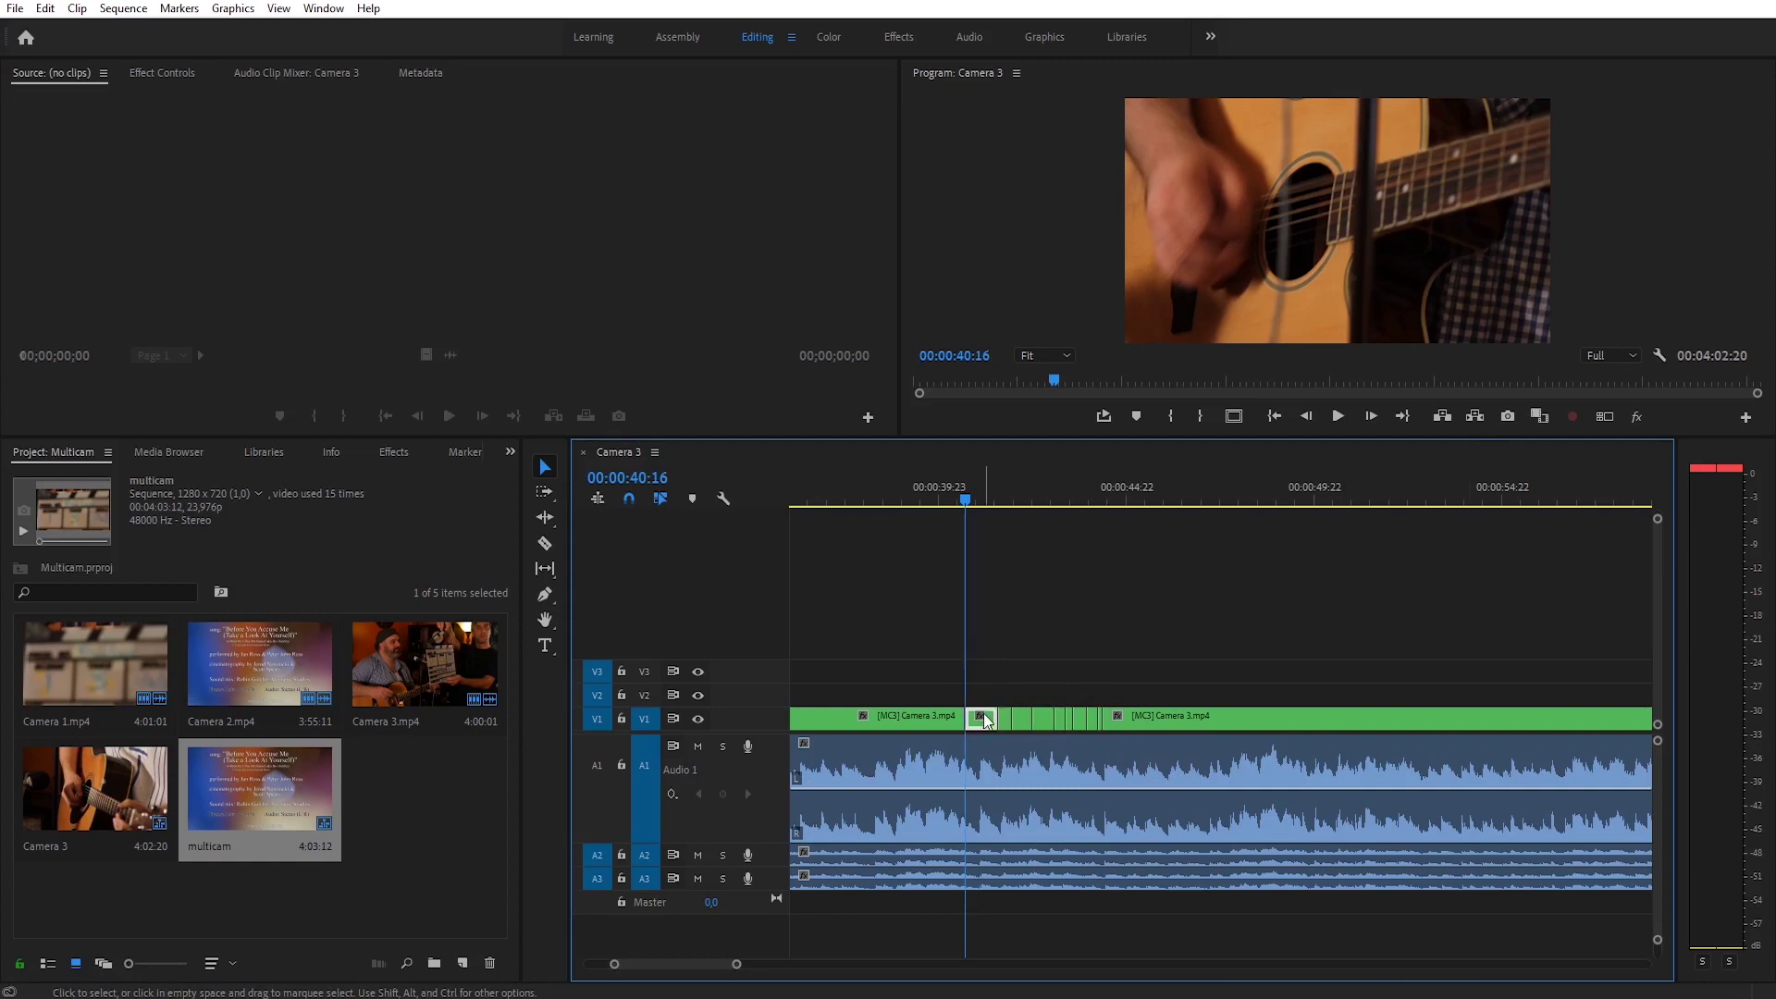
In Multi-Camera view, record live cuts during playback to cameras 1, 2, 2, 3, then 1.
{"action": "left_click", "coordinate": [1605, 416]}
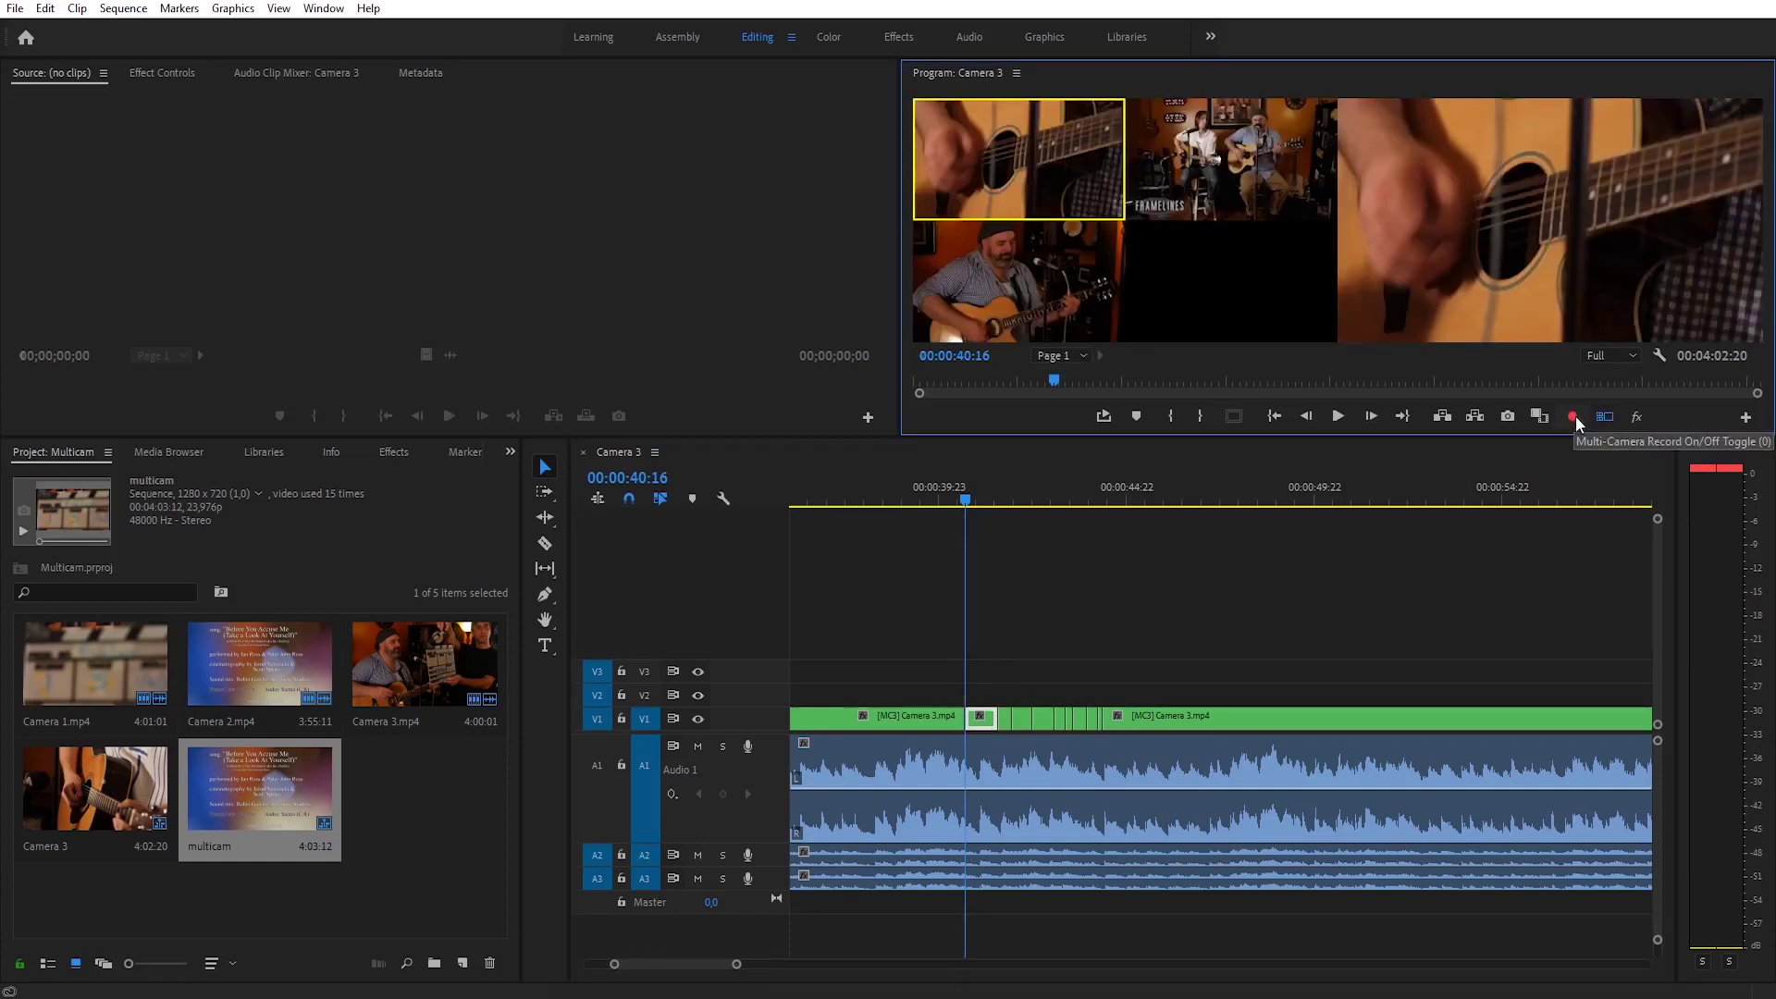
{"action": "left_click", "coordinate": [1577, 416]}
{"action": "key", "text": "space"}
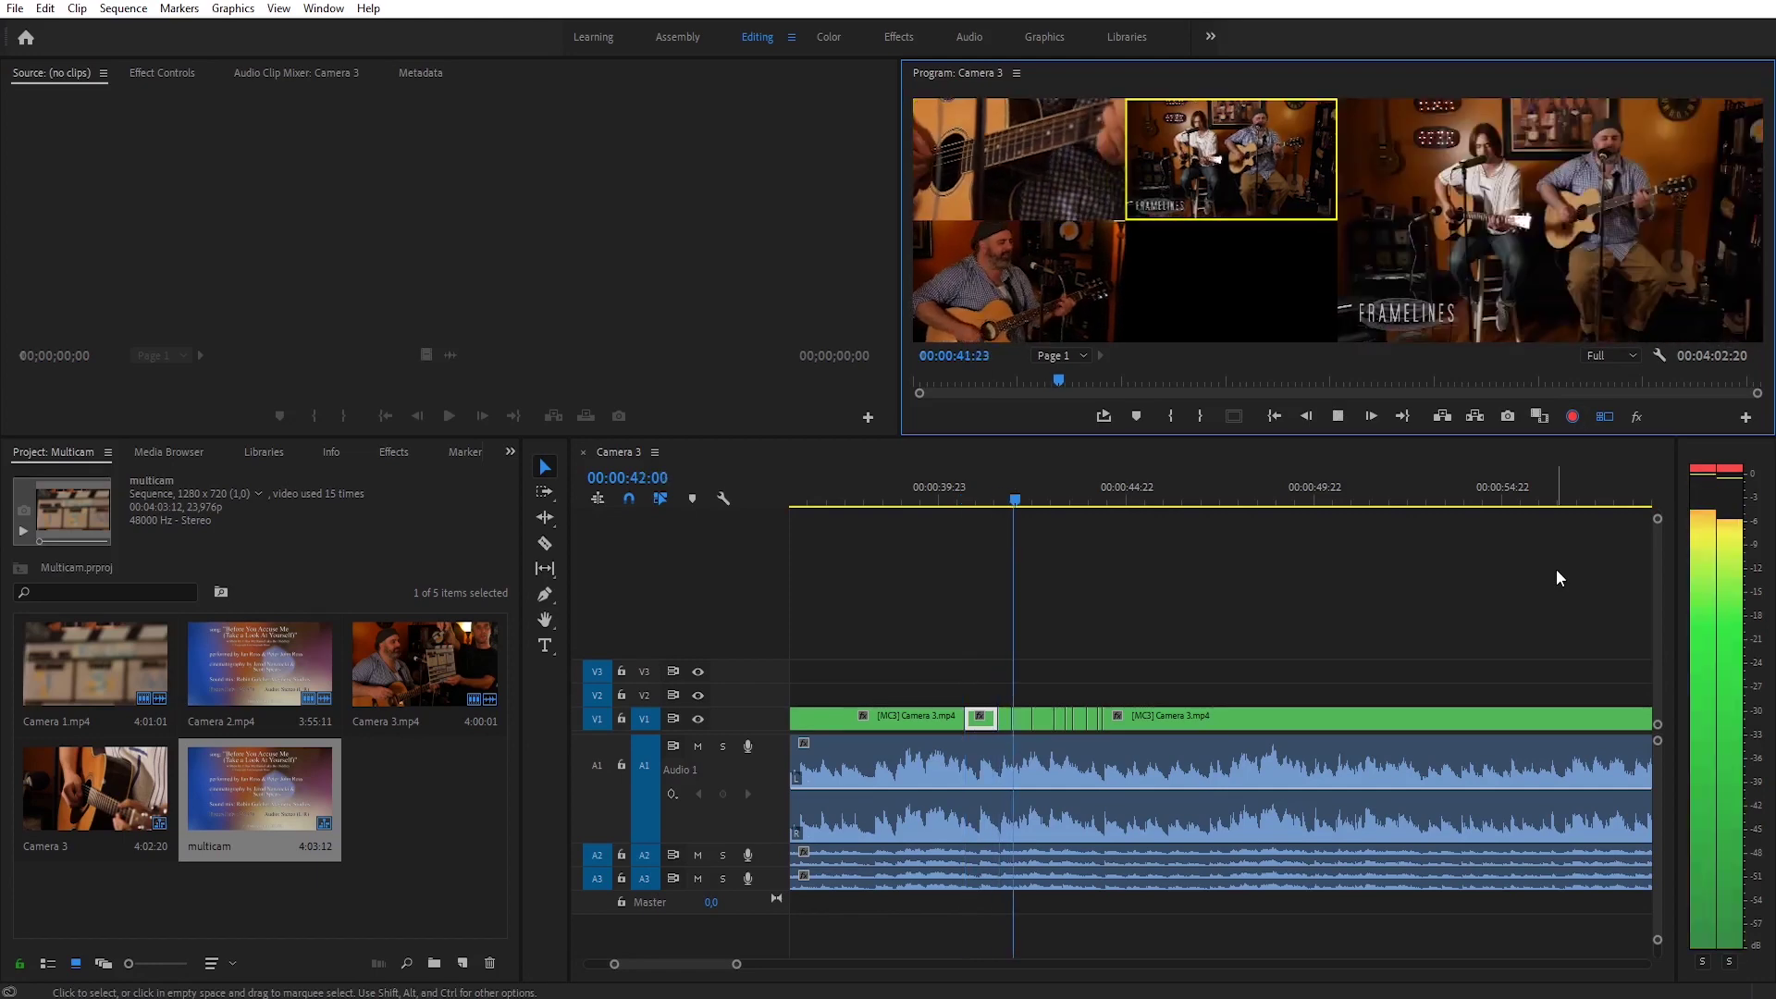
{"action": "key", "text": "1"}
{"action": "key", "text": "2"}
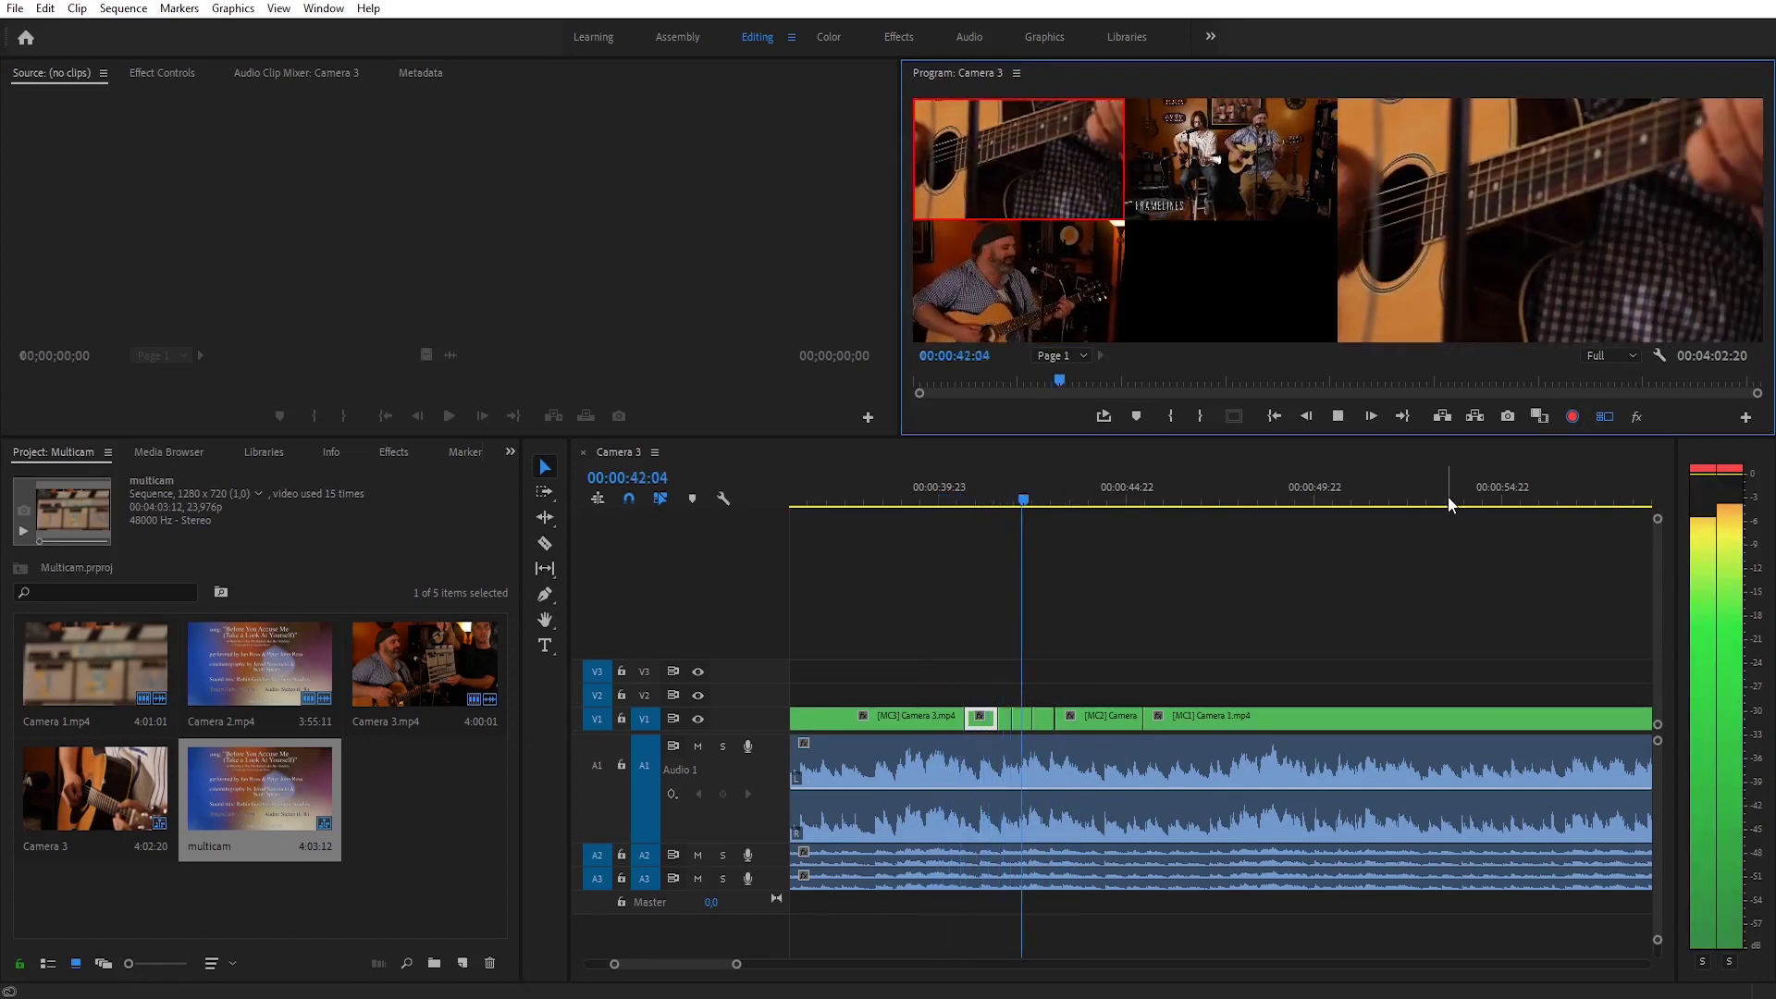
{"action": "key", "text": "2"}
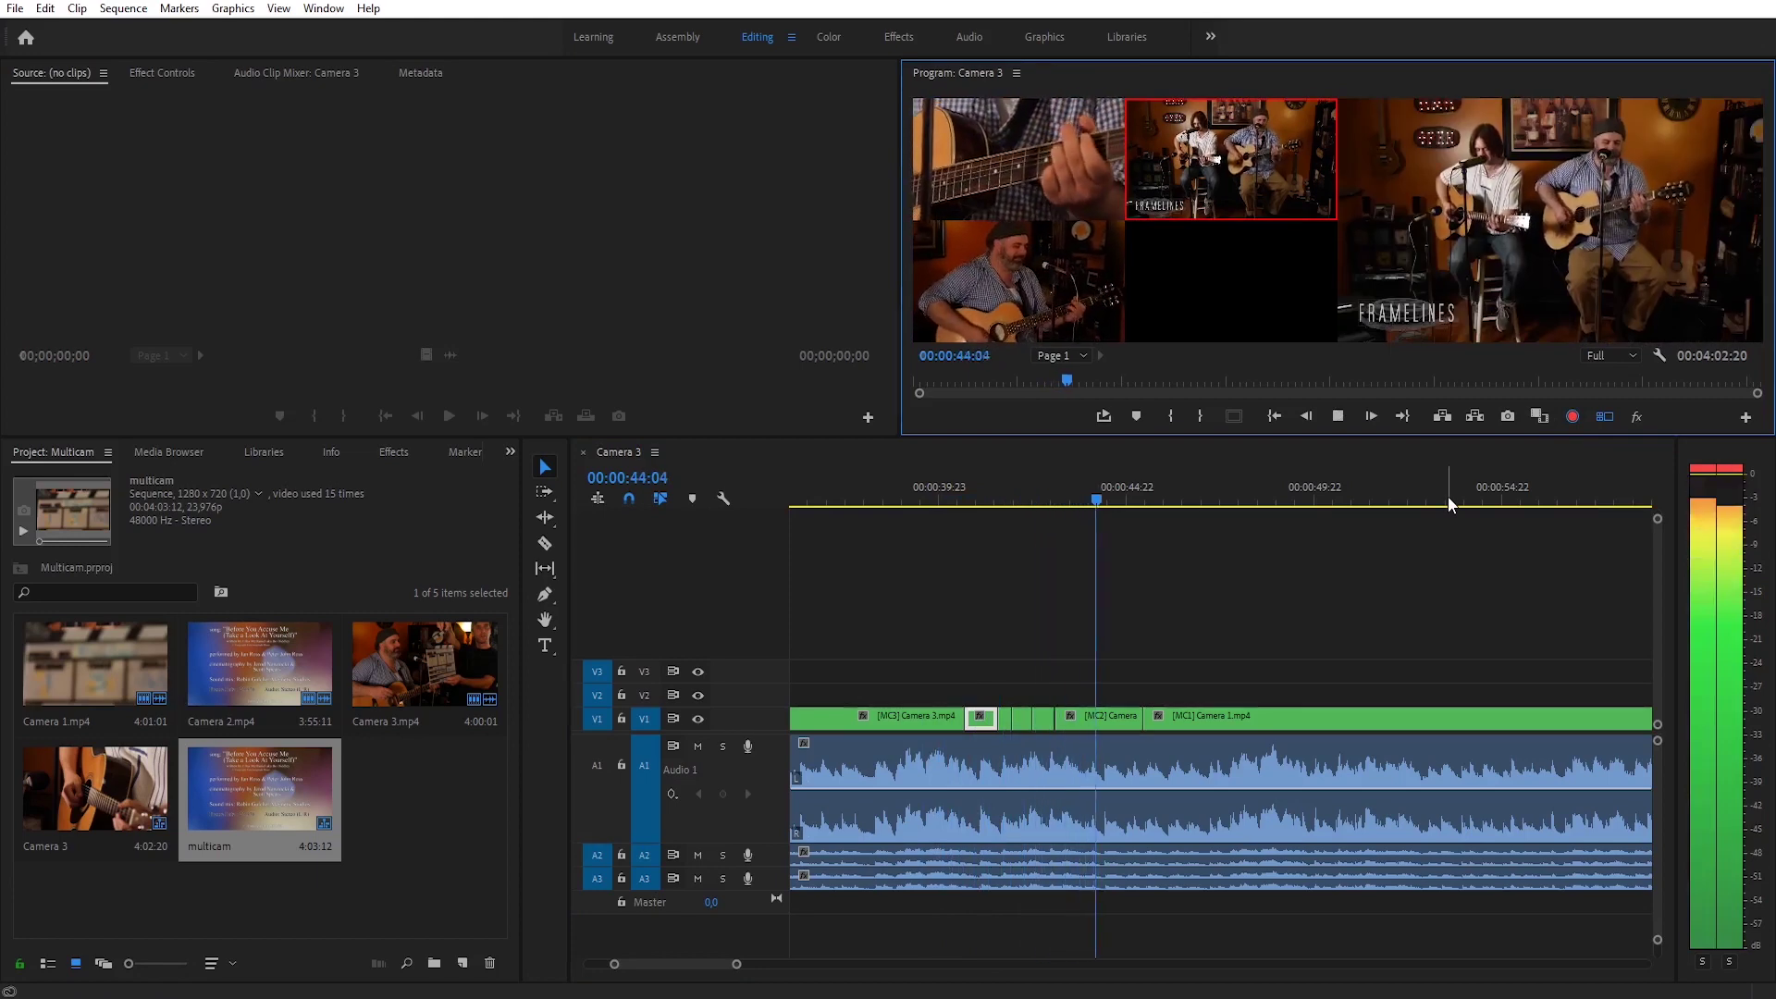
{"action": "key", "text": "3"}
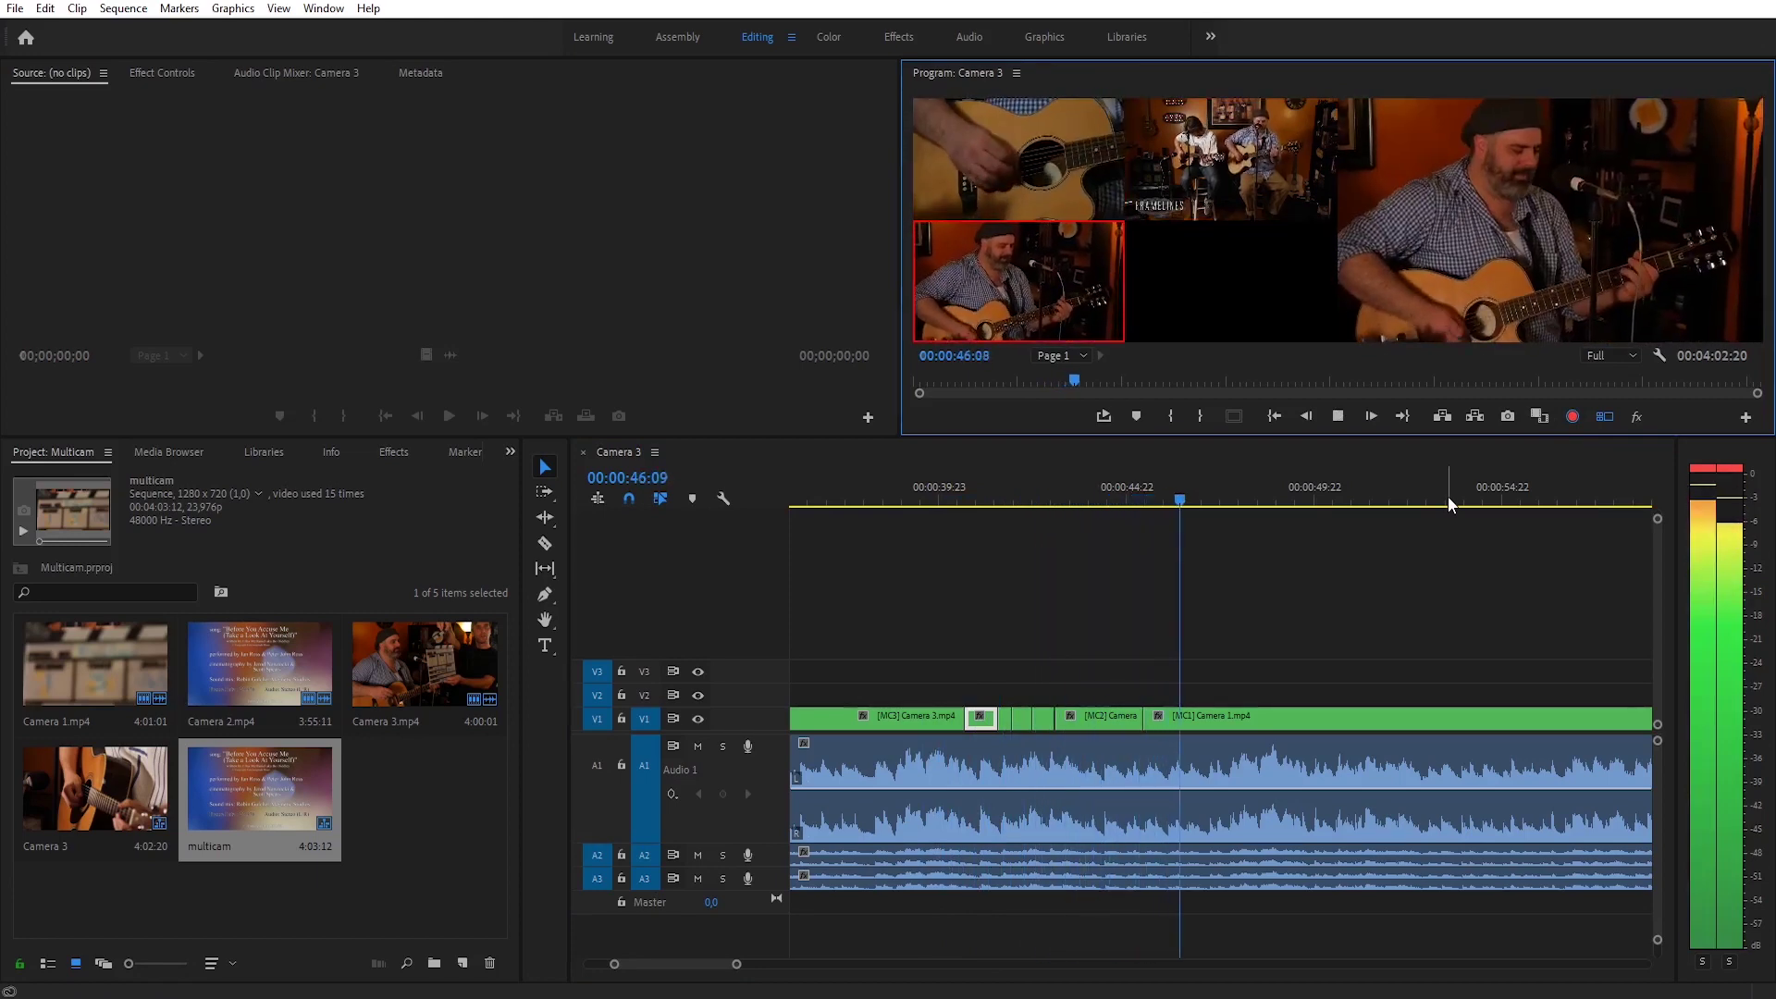
{"action": "key", "text": "1"}
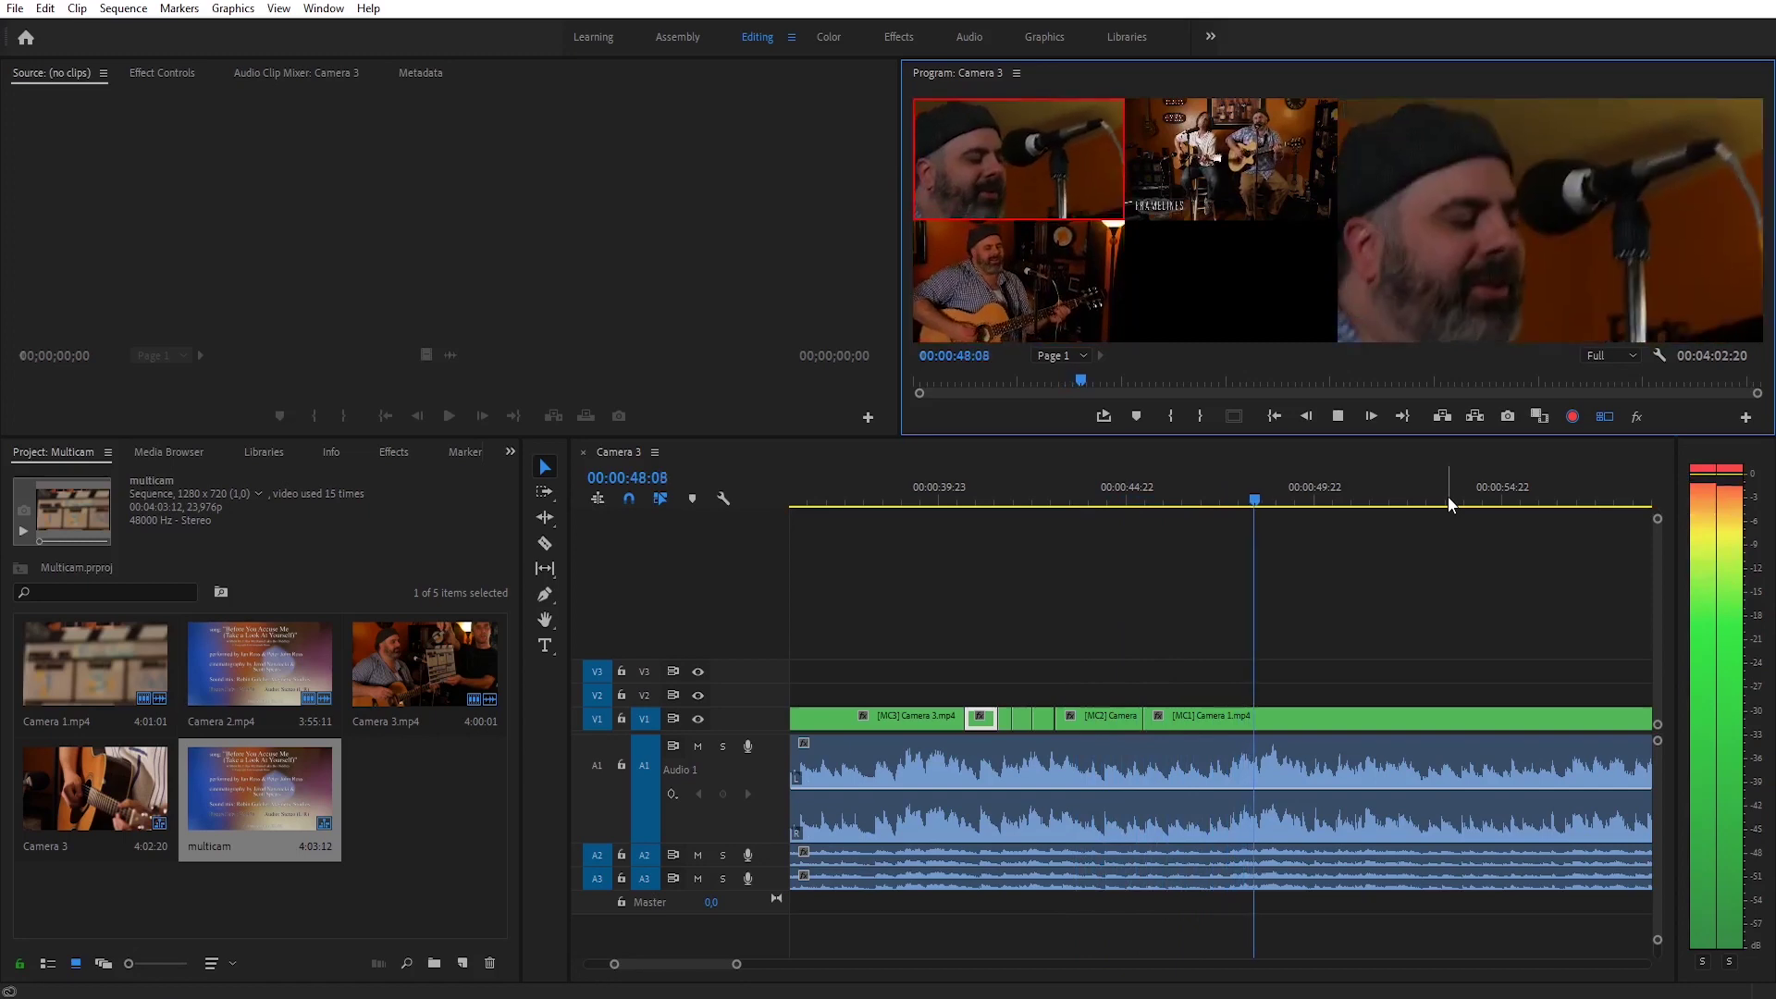
{"action": "key", "text": "space"}
Re-record from 00:38:14 with a cut to the camera 2 wide shot.
{"action": "left_click_drag", "start_coordinate": [1154, 492], "coordinate": [1055, 514]}
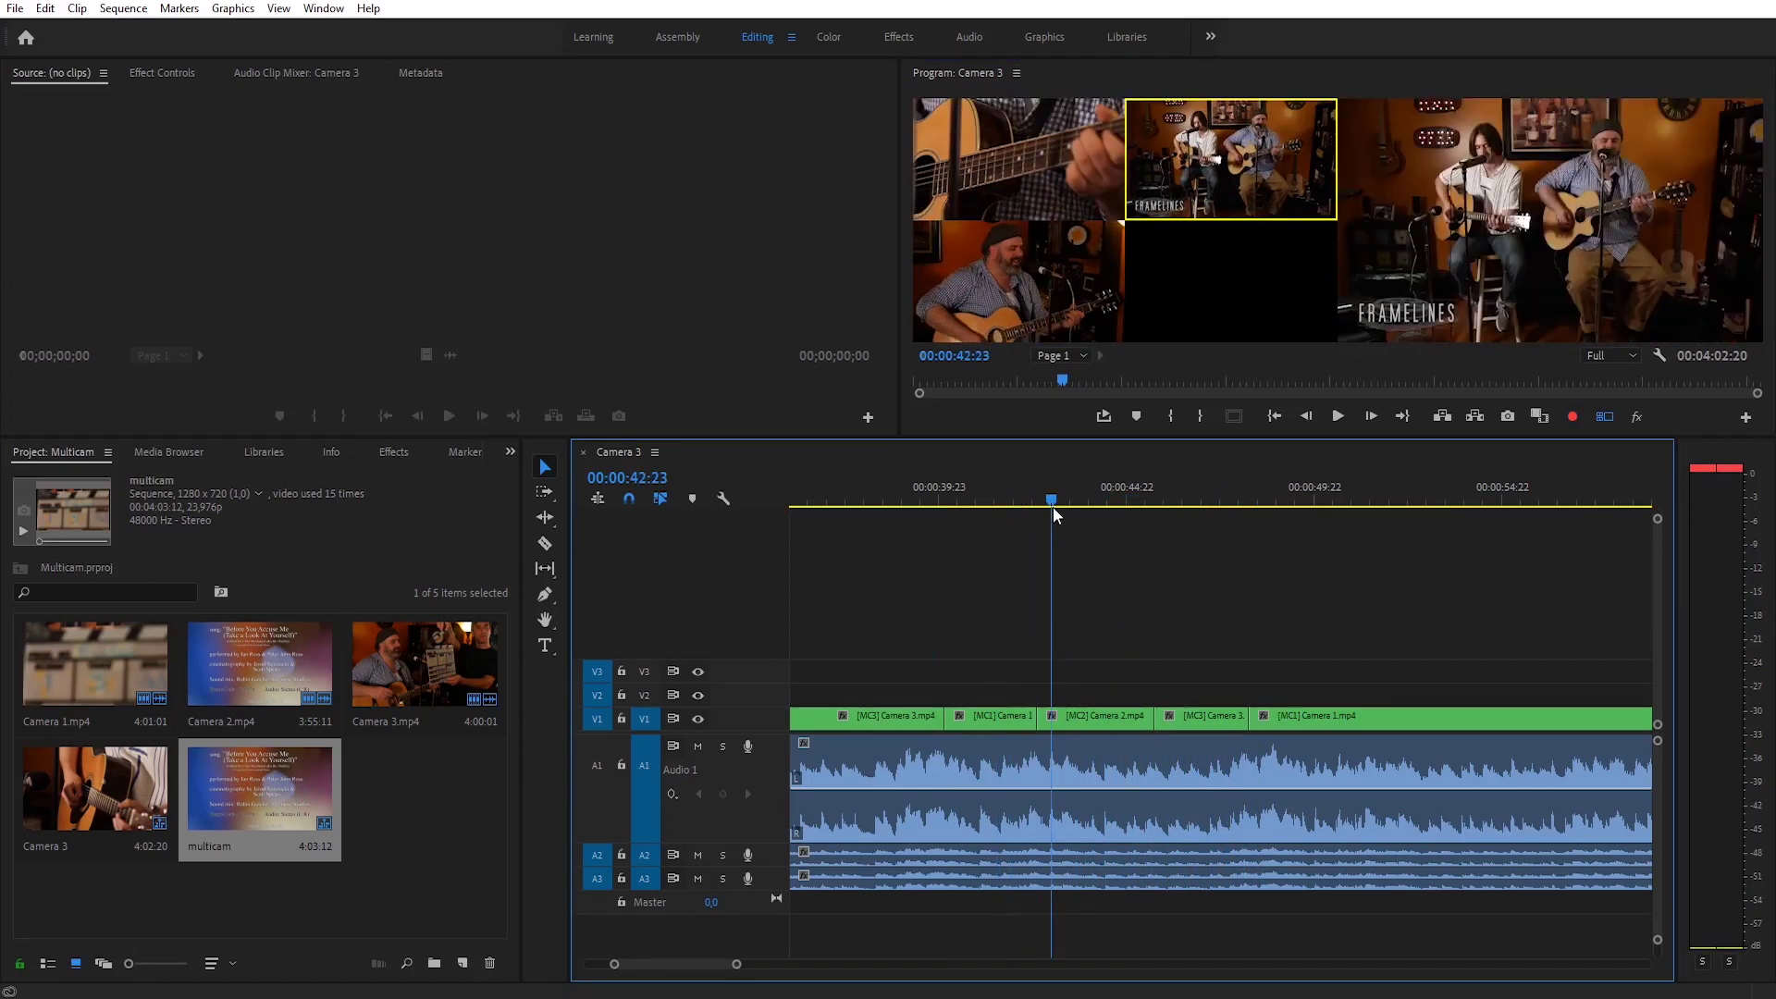
{"action": "left_click_drag", "start_coordinate": [1053, 509], "coordinate": [917, 518]}
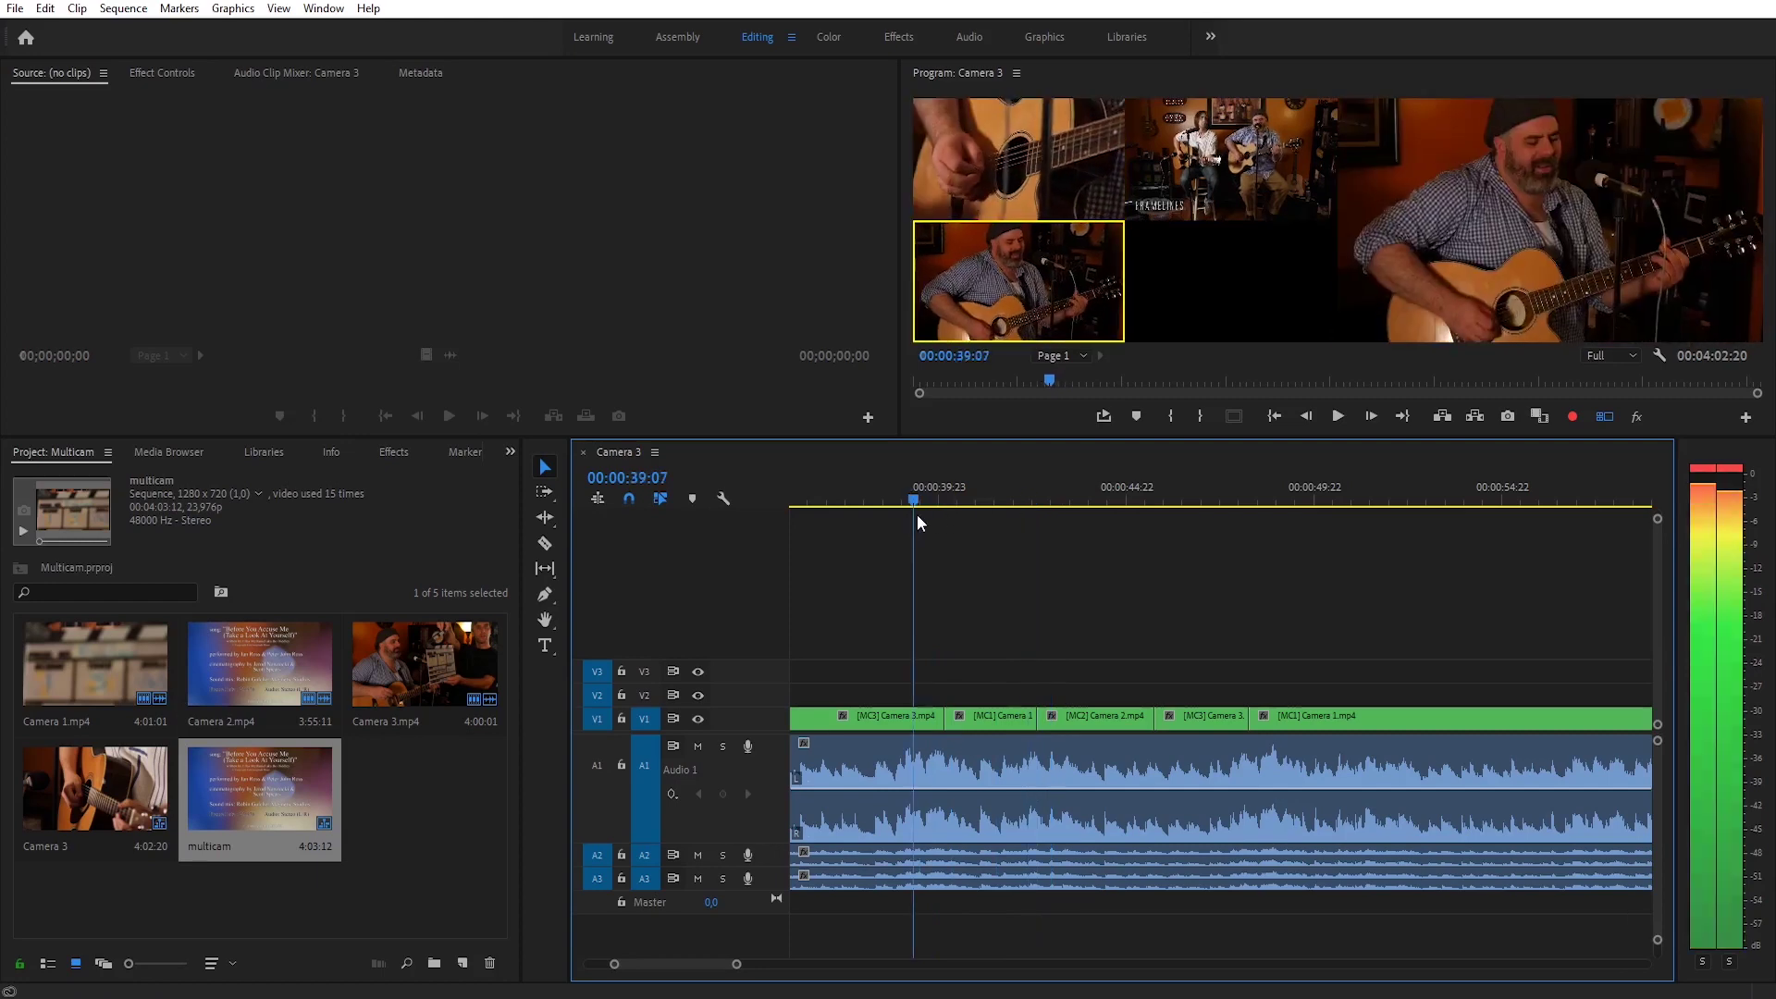
{"action": "left_click", "coordinate": [886, 500]}
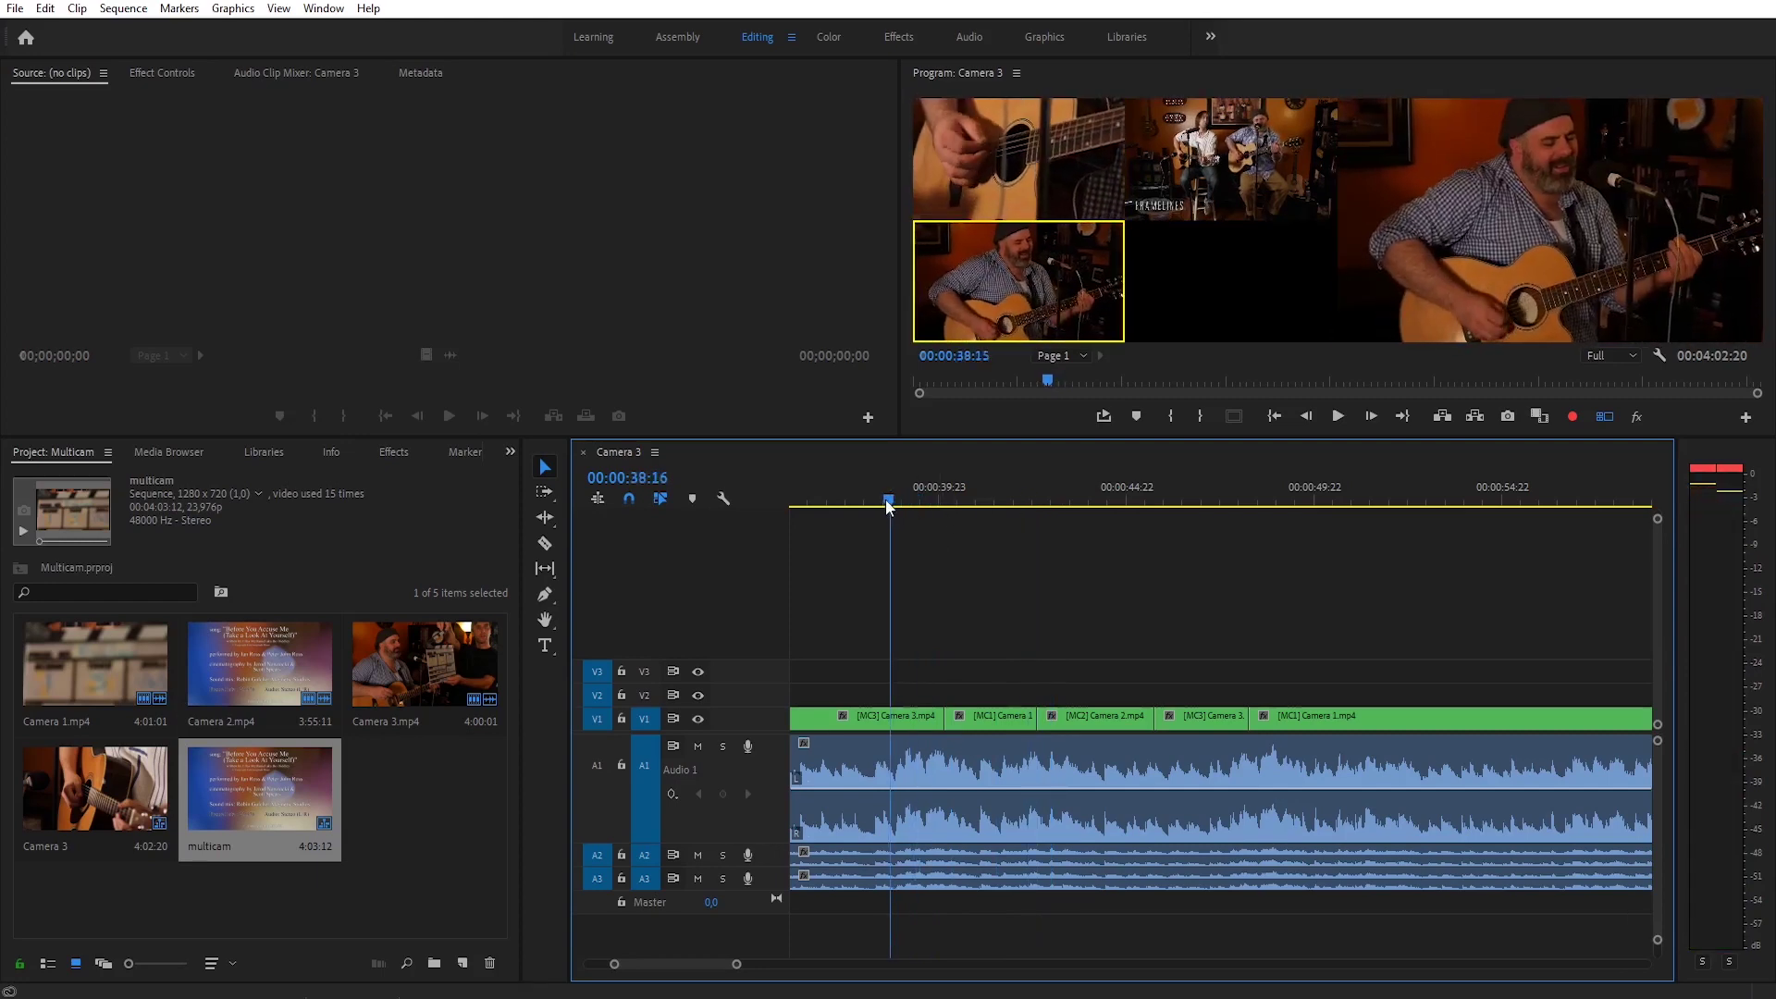
{"action": "left_click", "coordinate": [1571, 415]}
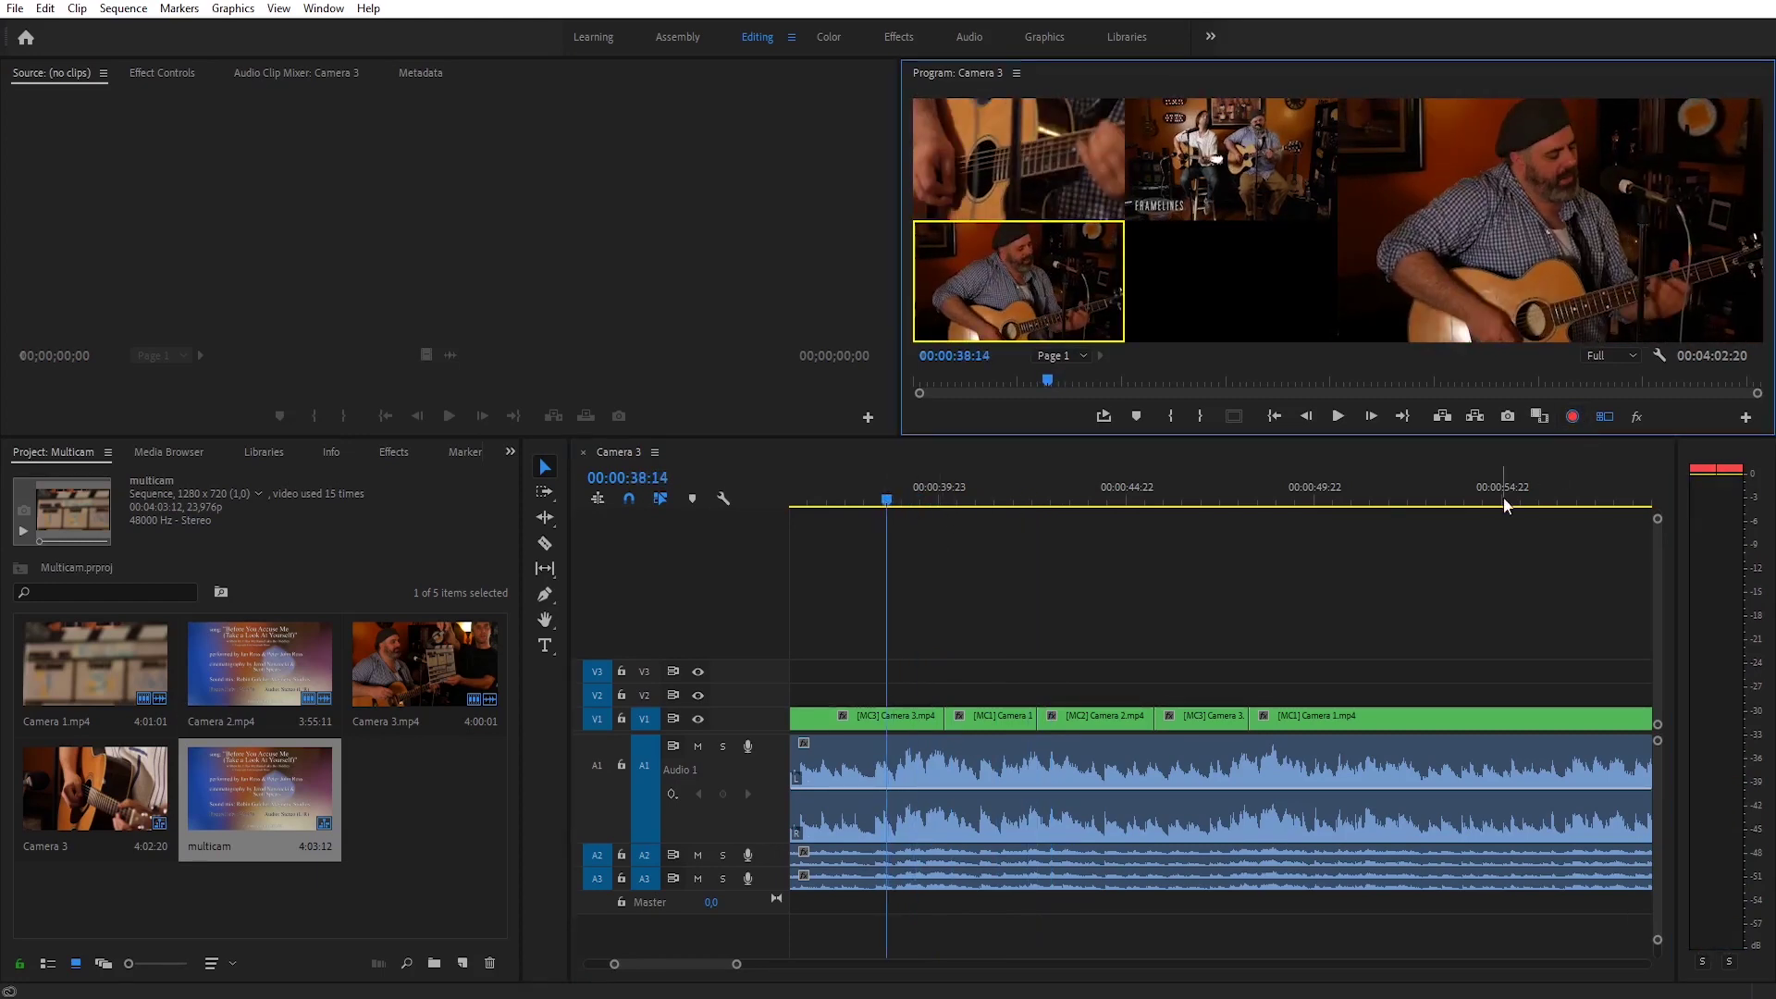
{"action": "key", "text": "space"}
{"action": "key", "text": "2"}
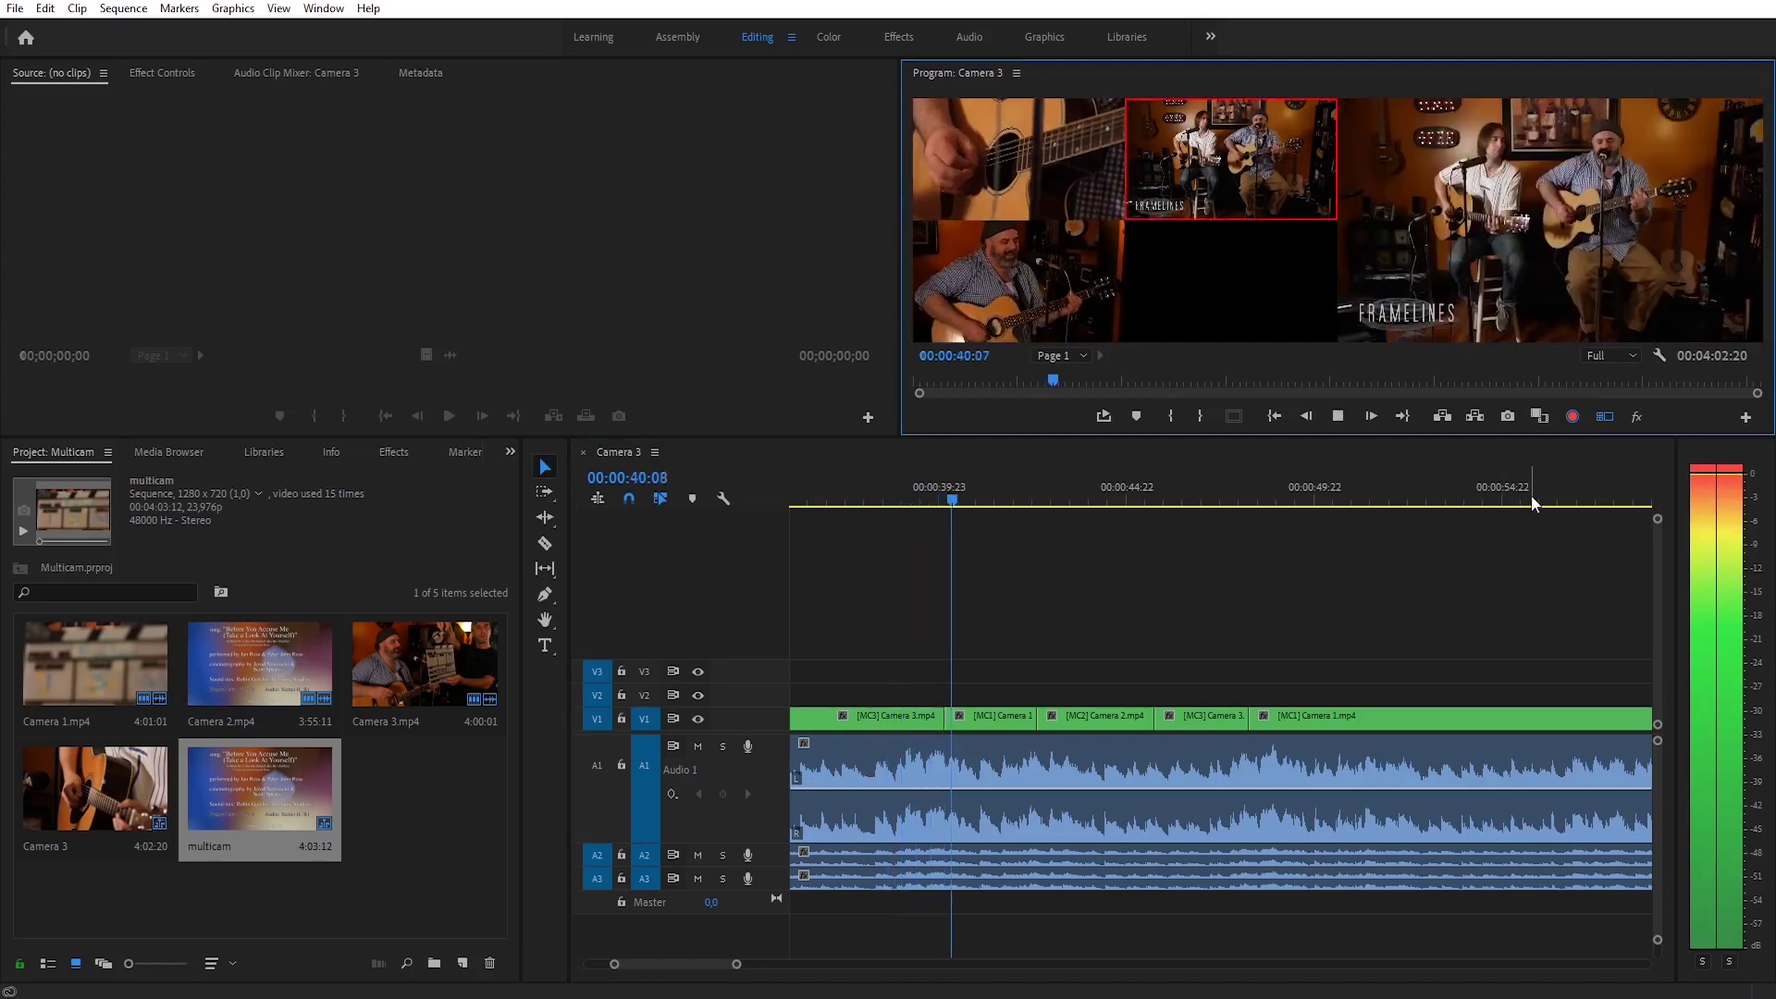
{"action": "key", "text": "space"}
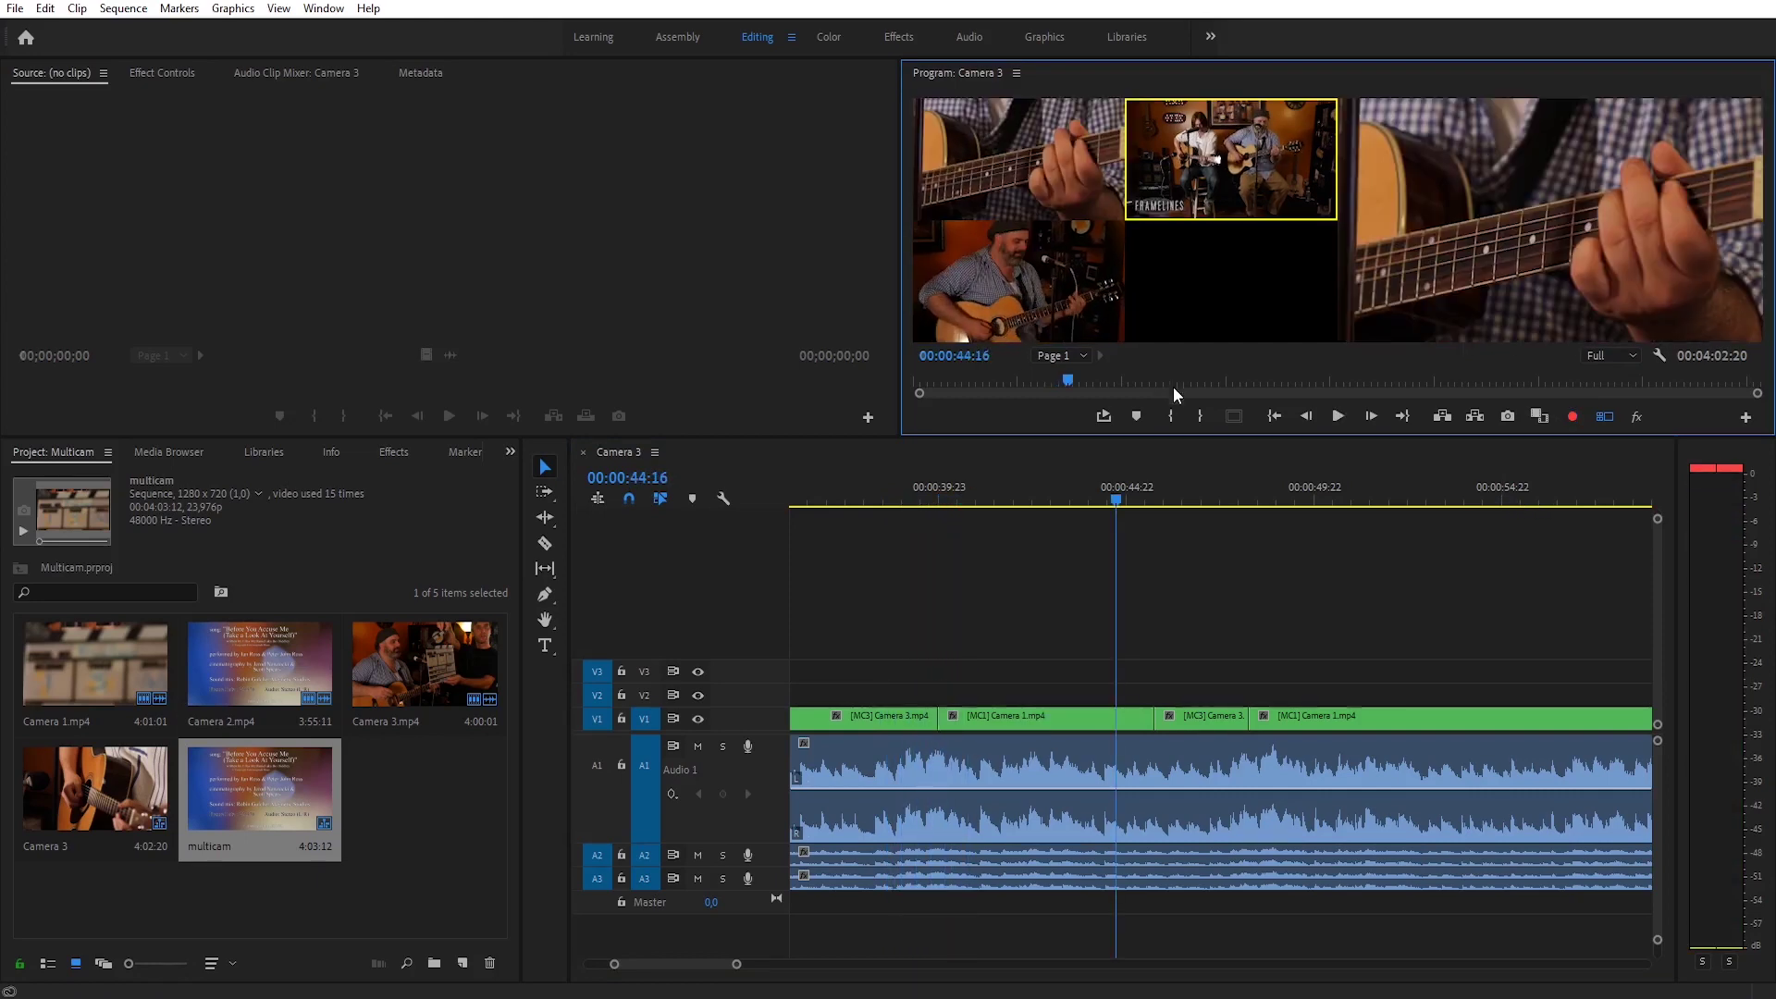
Delete the video and audio clips from the sequence and select the three camera clips in the project.
{"action": "left_click", "coordinate": [1213, 599]}
{"action": "left_click_drag", "start_coordinate": [920, 636], "coordinate": [1535, 870]}
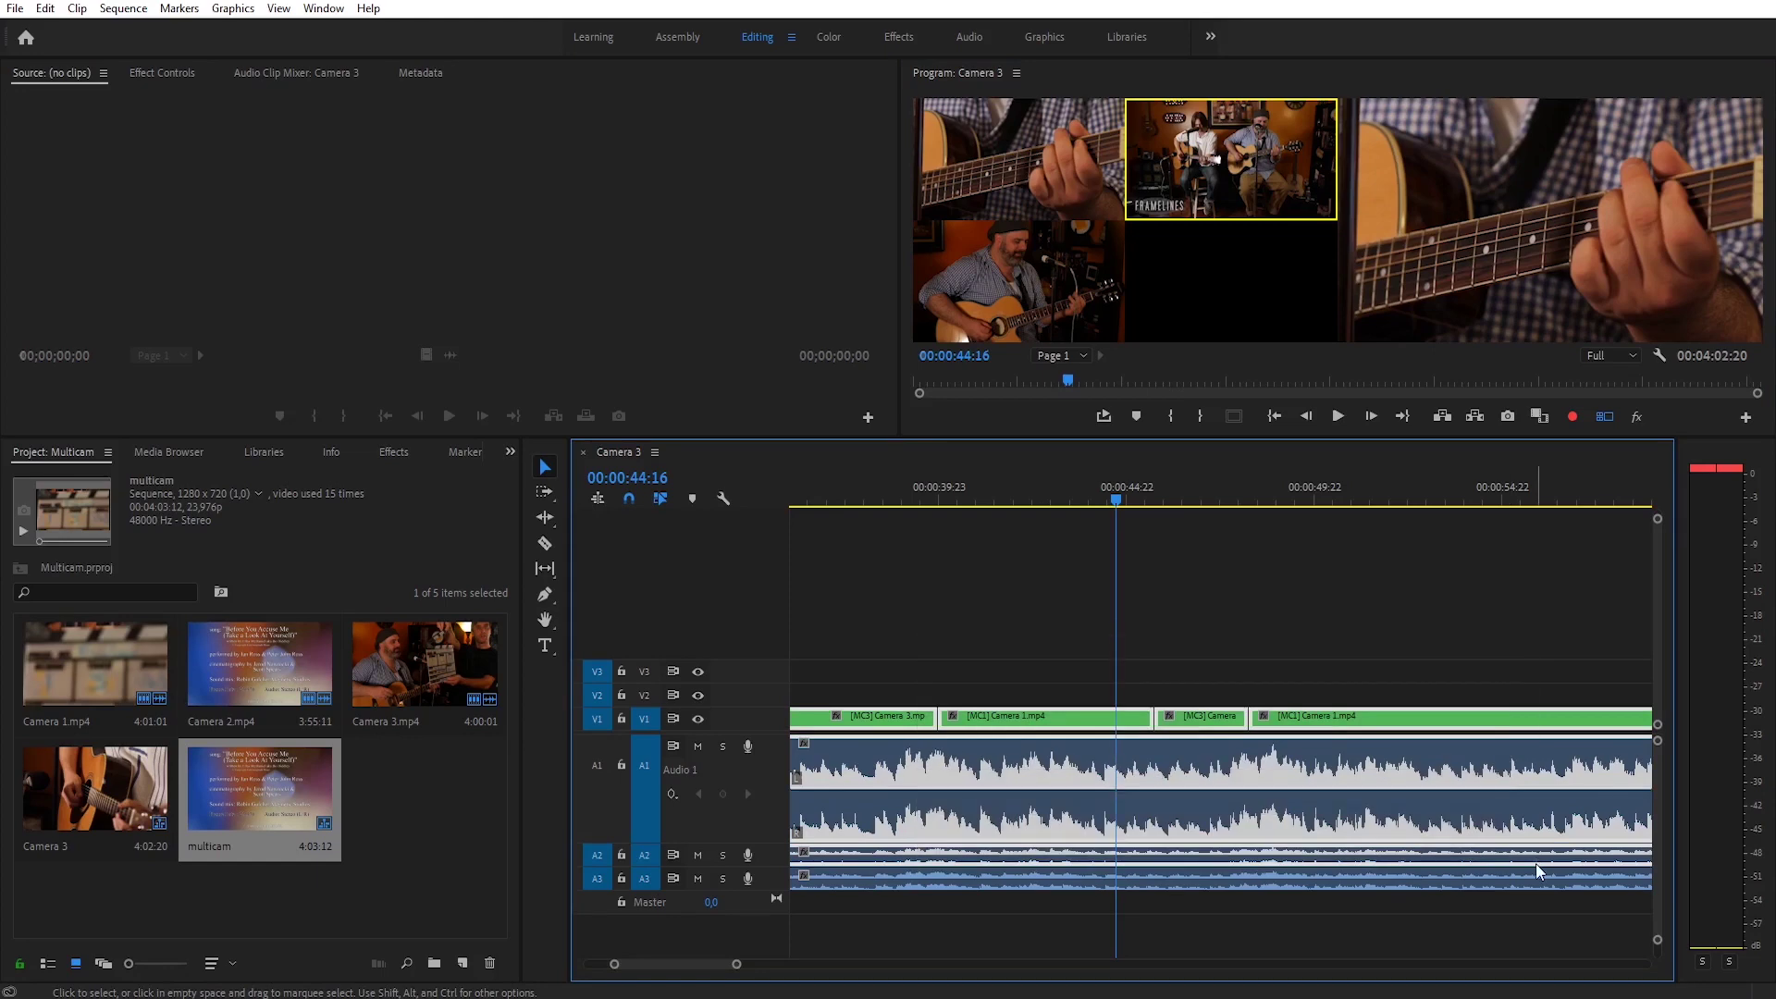
{"action": "key", "text": "Delete"}
{"action": "left_click_drag", "start_coordinate": [971, 718], "coordinate": [1196, 990]}
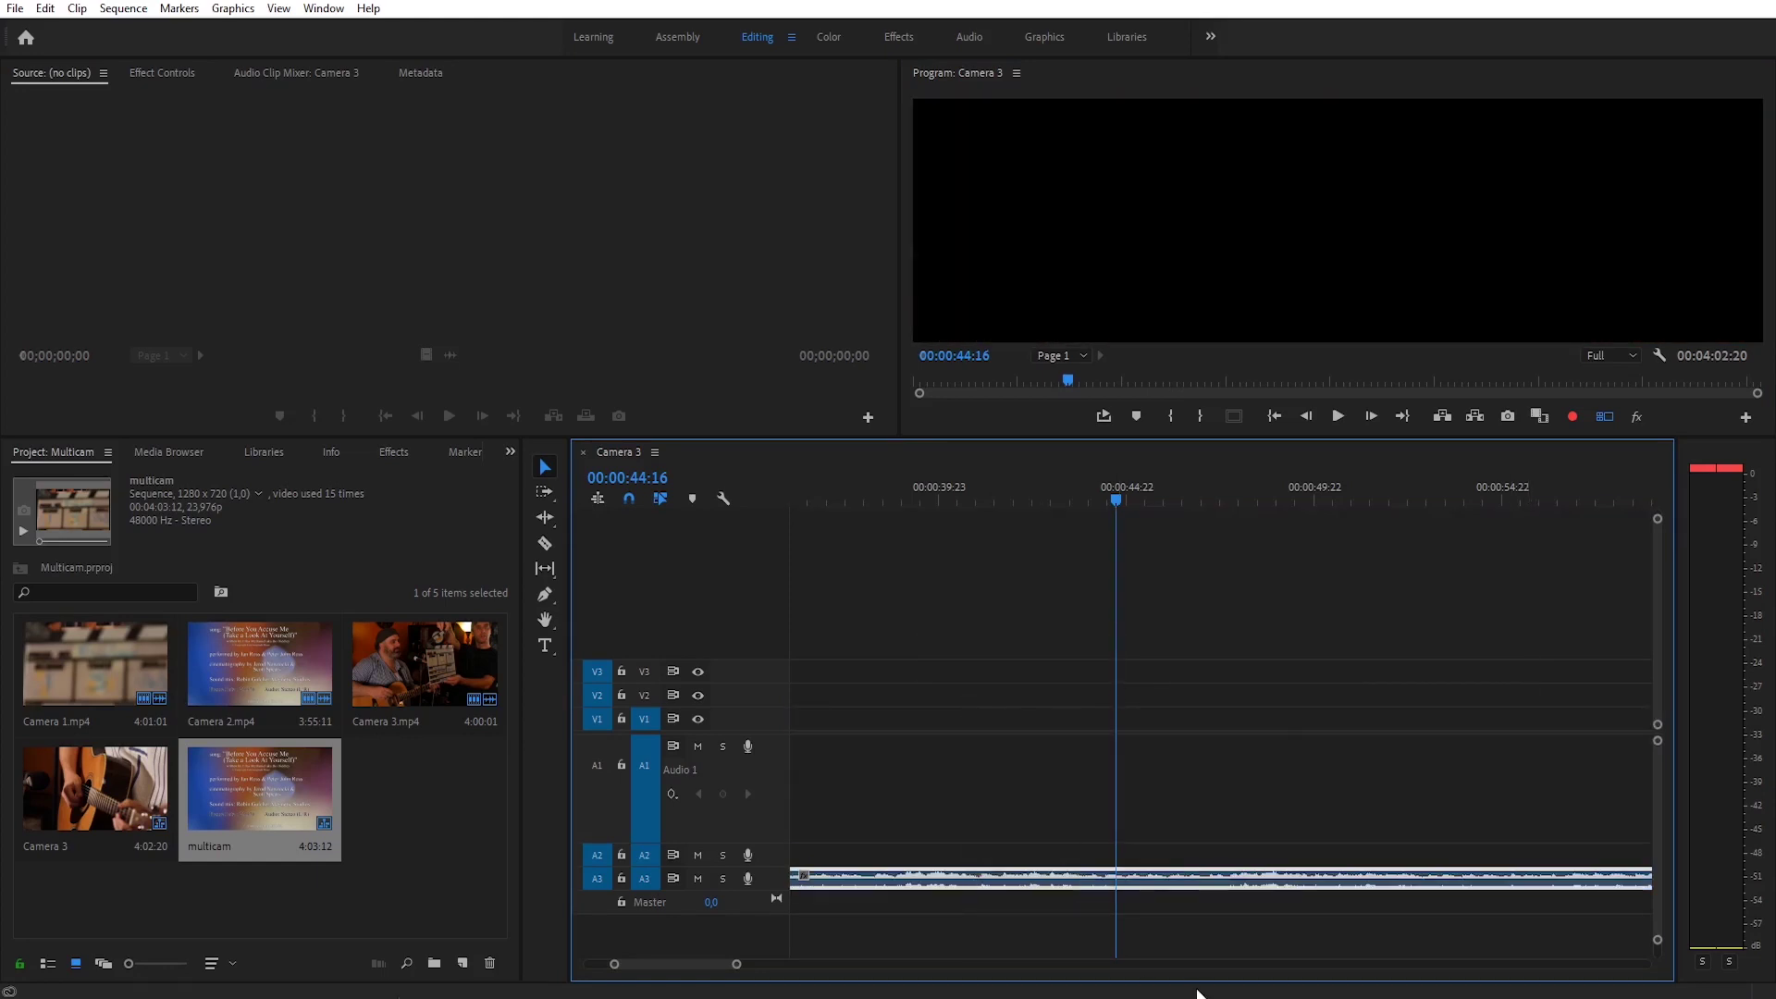
{"action": "left_click_drag", "start_coordinate": [435, 792], "coordinate": [90, 603]}
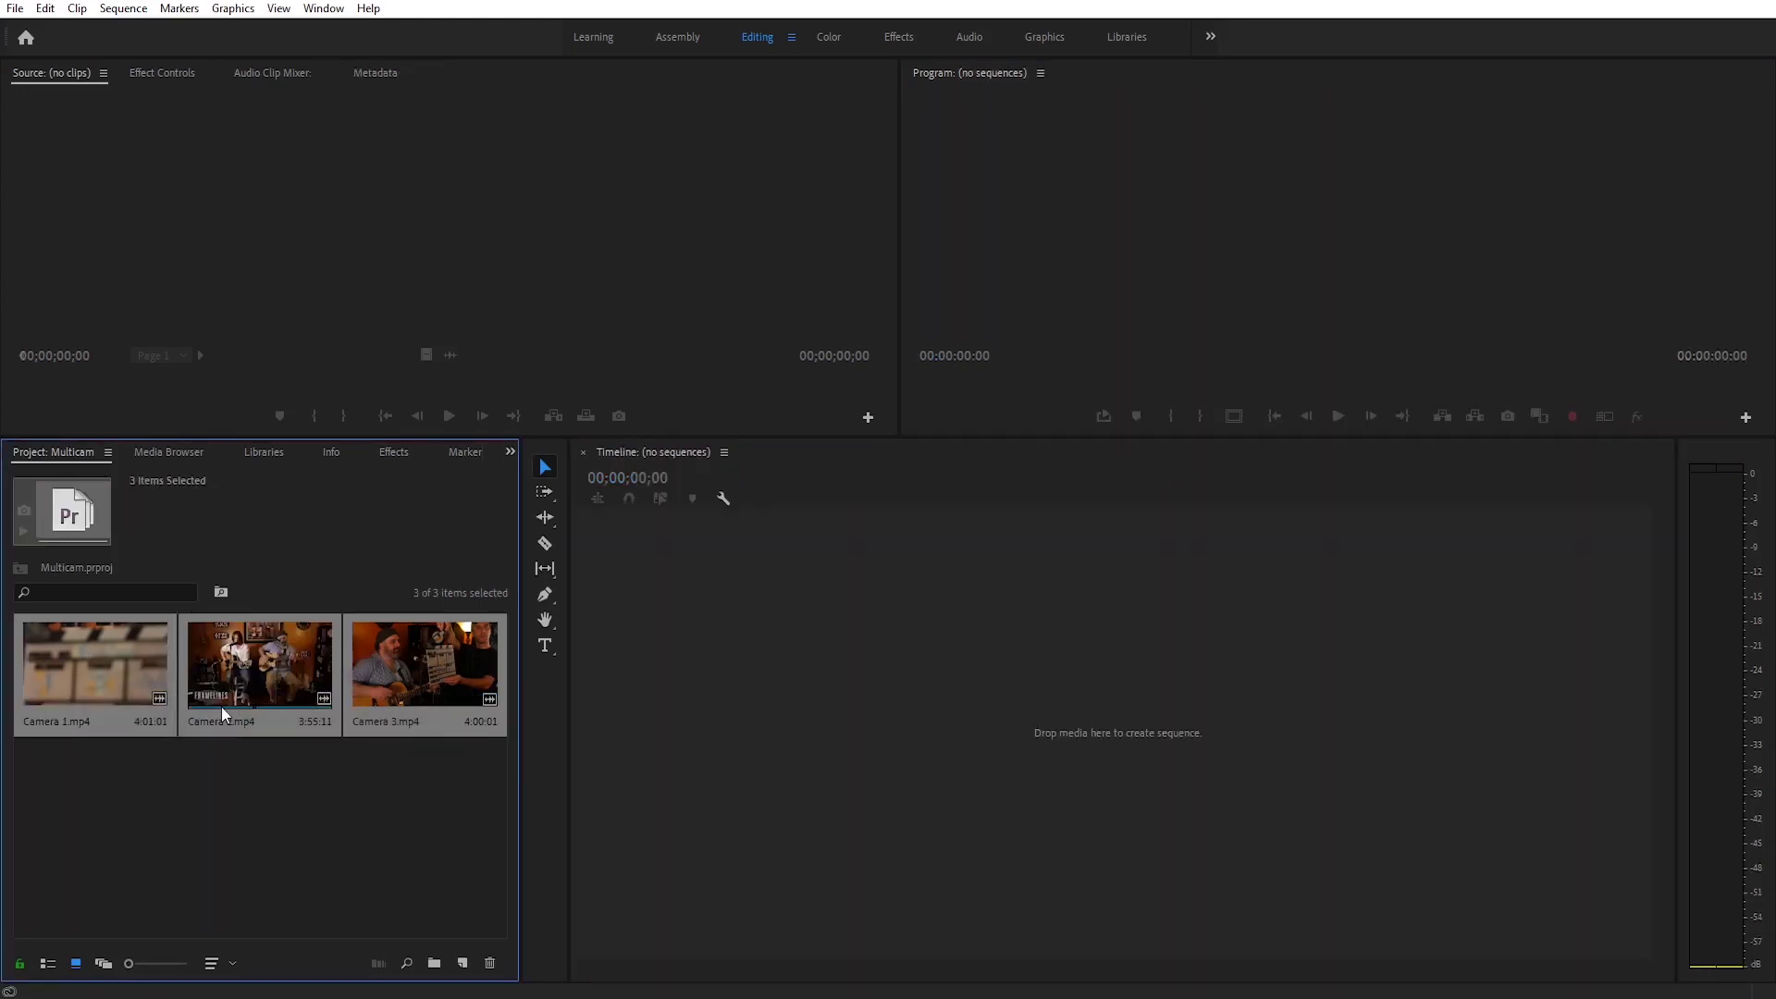
Drop the three camera clips into a new sequence on V1–V3/A1–A3 and synchronize them by audio.
{"action": "mouse_move", "coordinate": [220, 707]}
{"action": "left_mouse_down"}
{"action": "mouse_move", "coordinate": [960, 749]}
{"action": "mouse_move", "coordinate": [1039, 773]}
{"action": "left_mouse_up"}
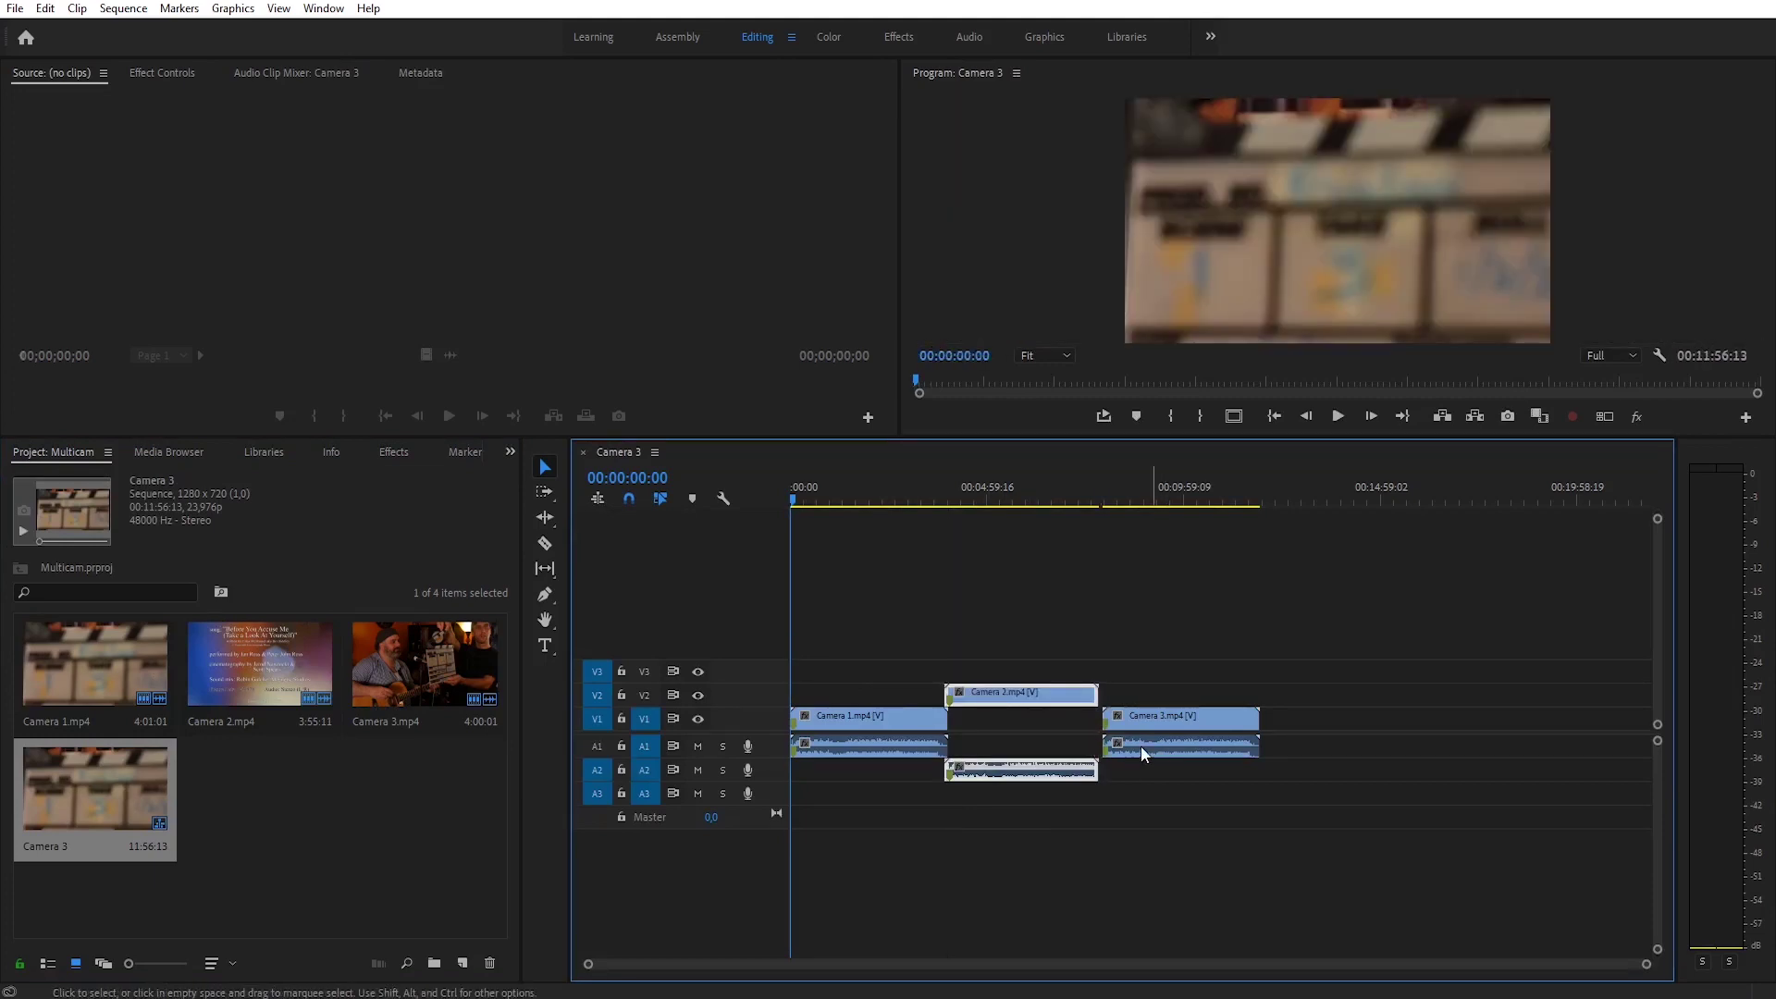
{"action": "left_click_drag", "start_coordinate": [1165, 759], "coordinate": [1170, 794]}
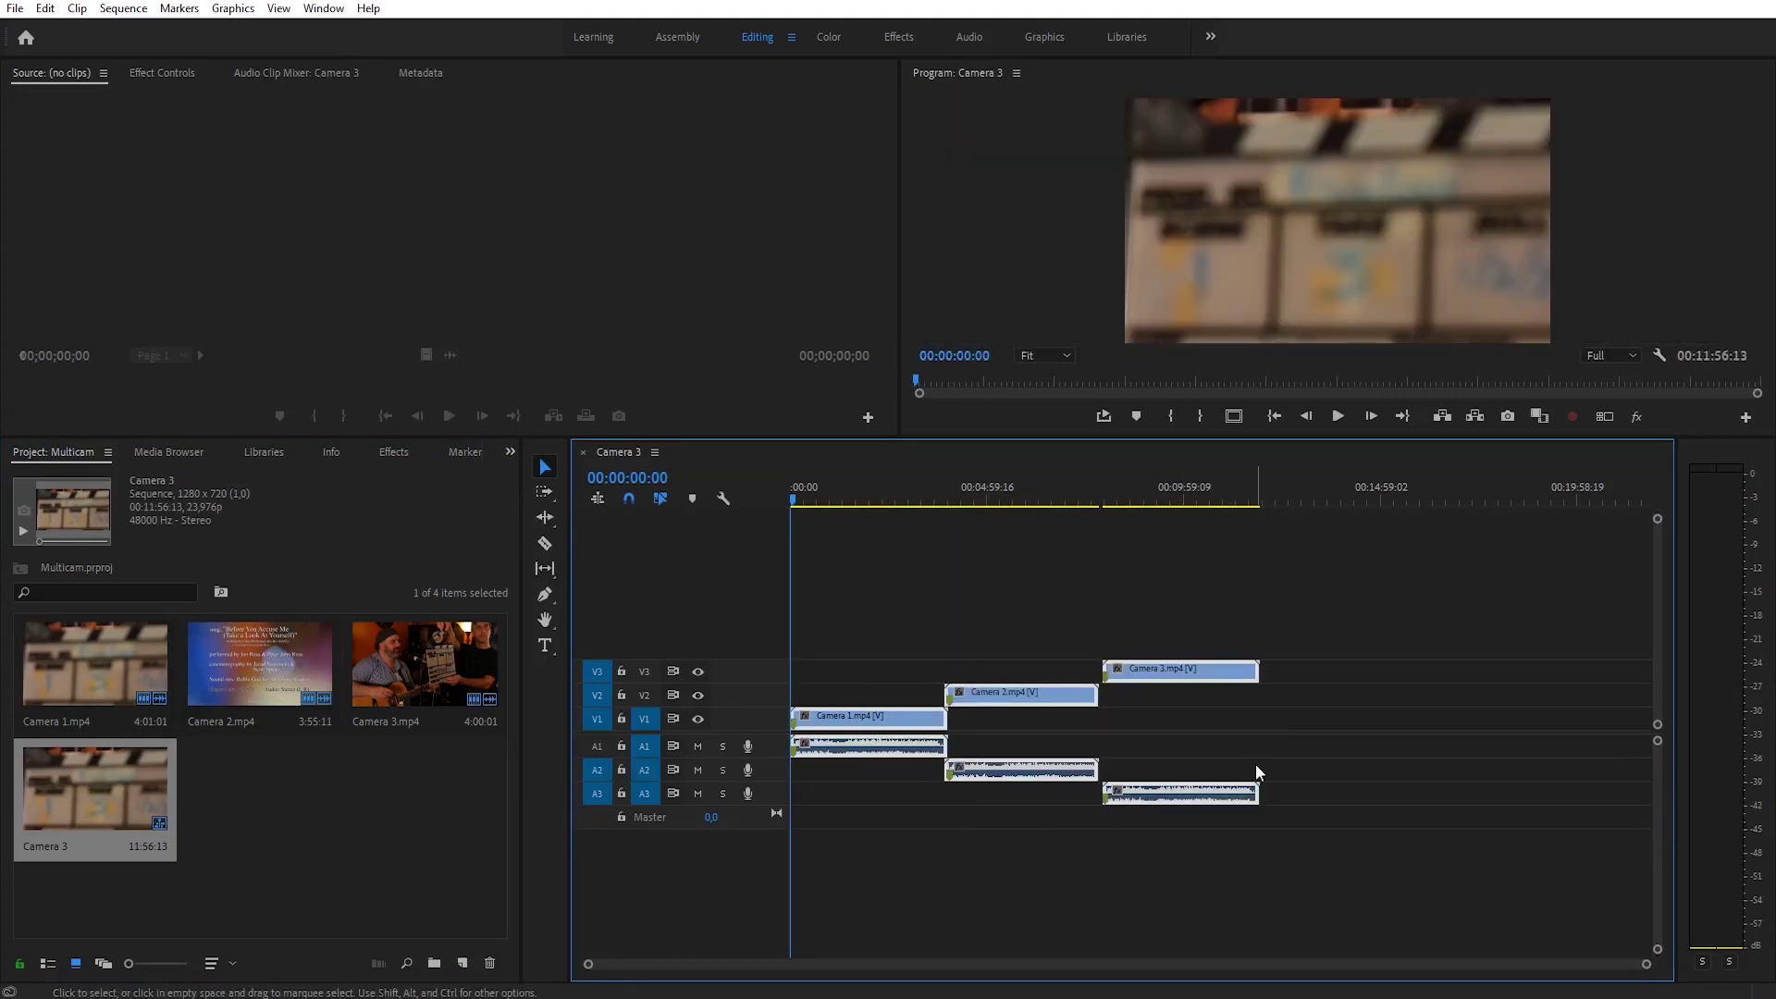
{"action": "right_click", "coordinate": [1215, 668]}
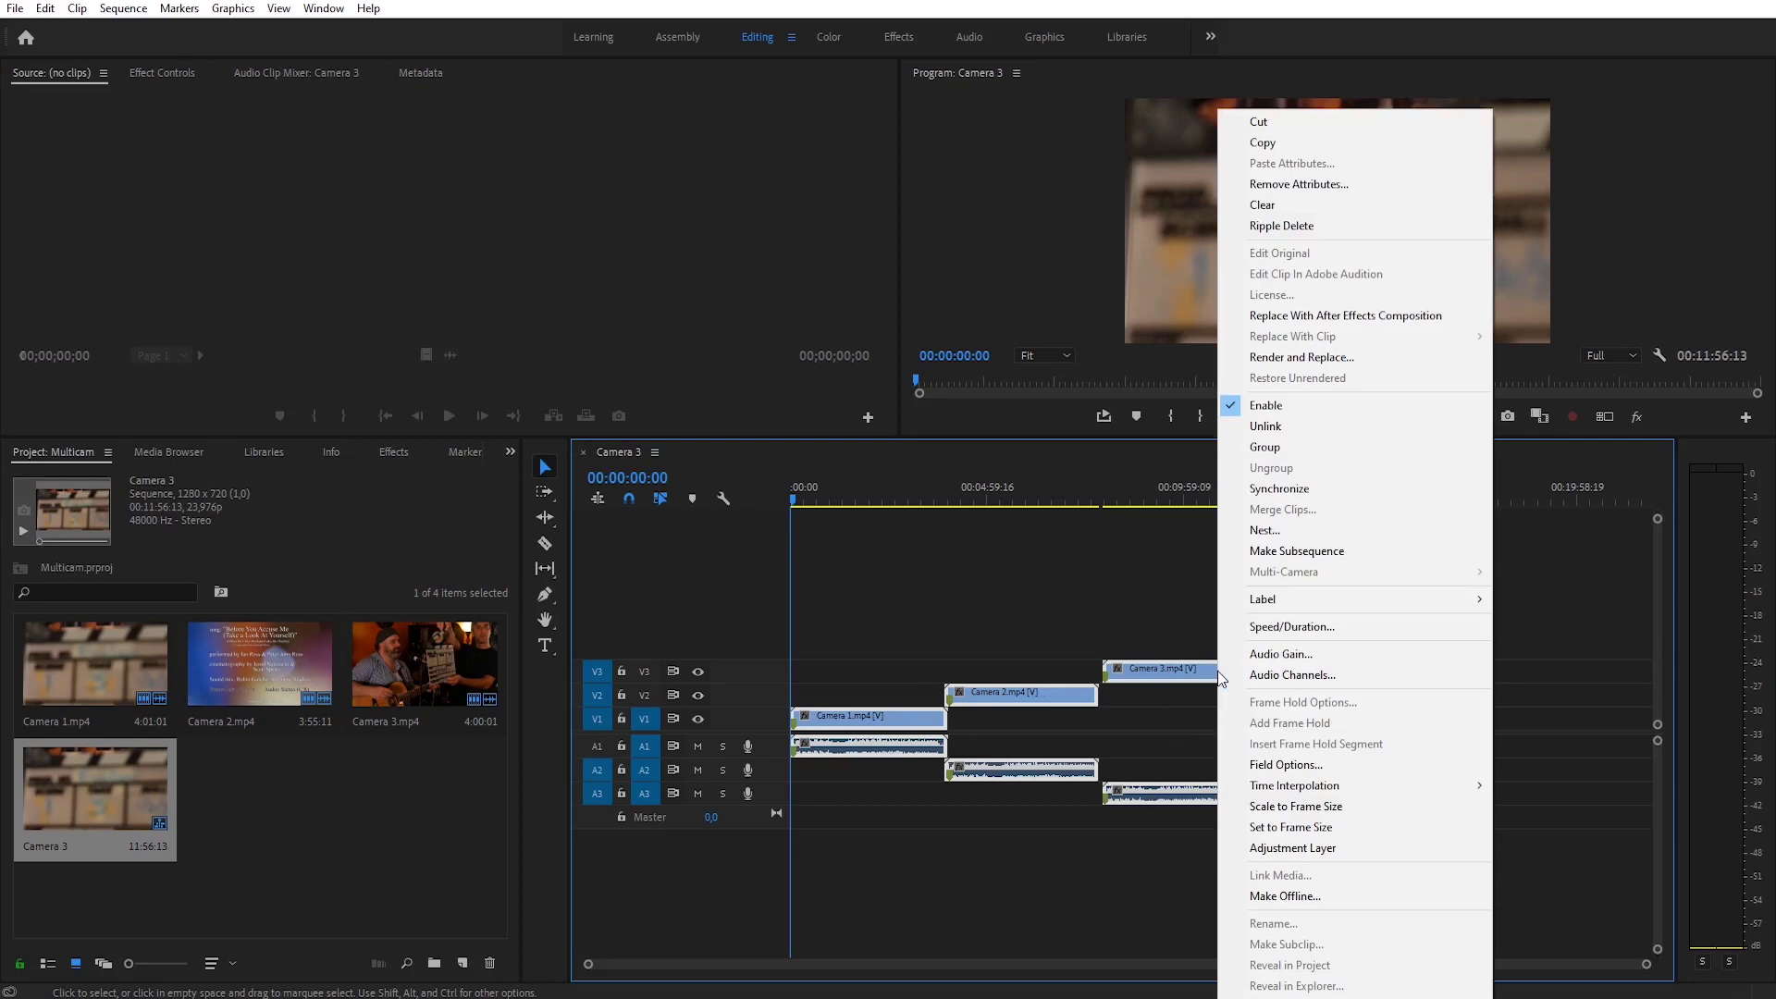
{"action": "left_click", "coordinate": [1302, 492]}
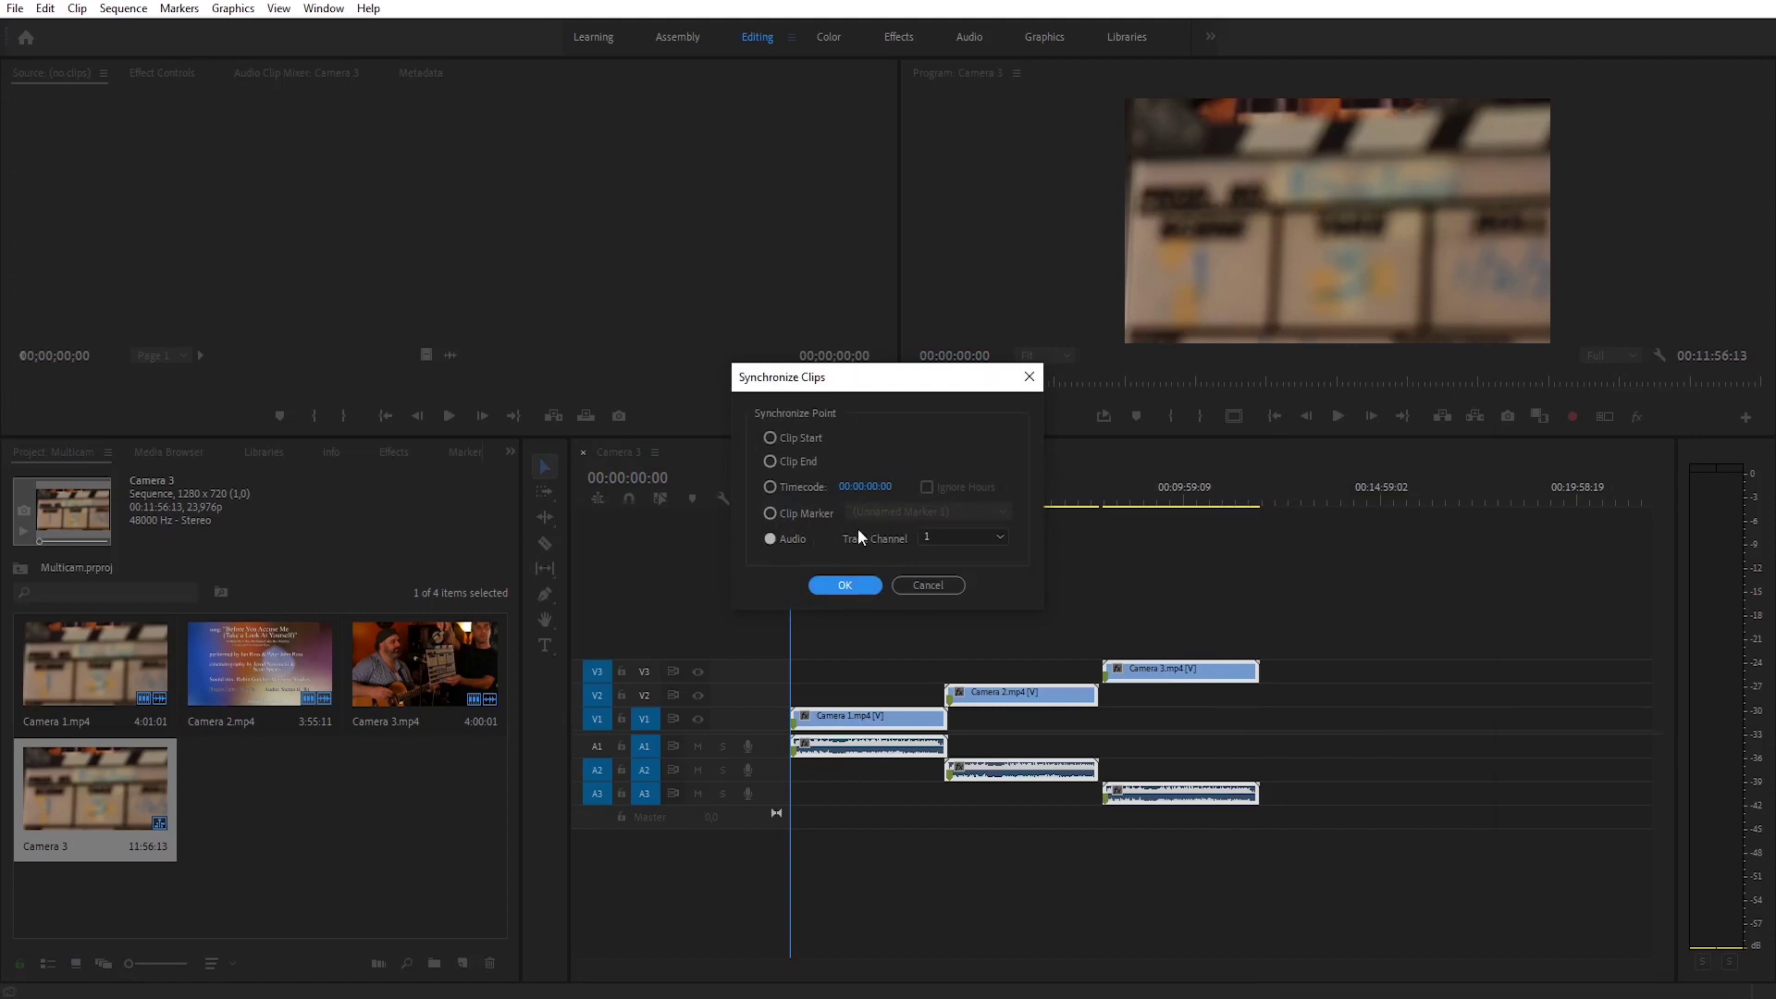
{"action": "left_click", "coordinate": [979, 535]}
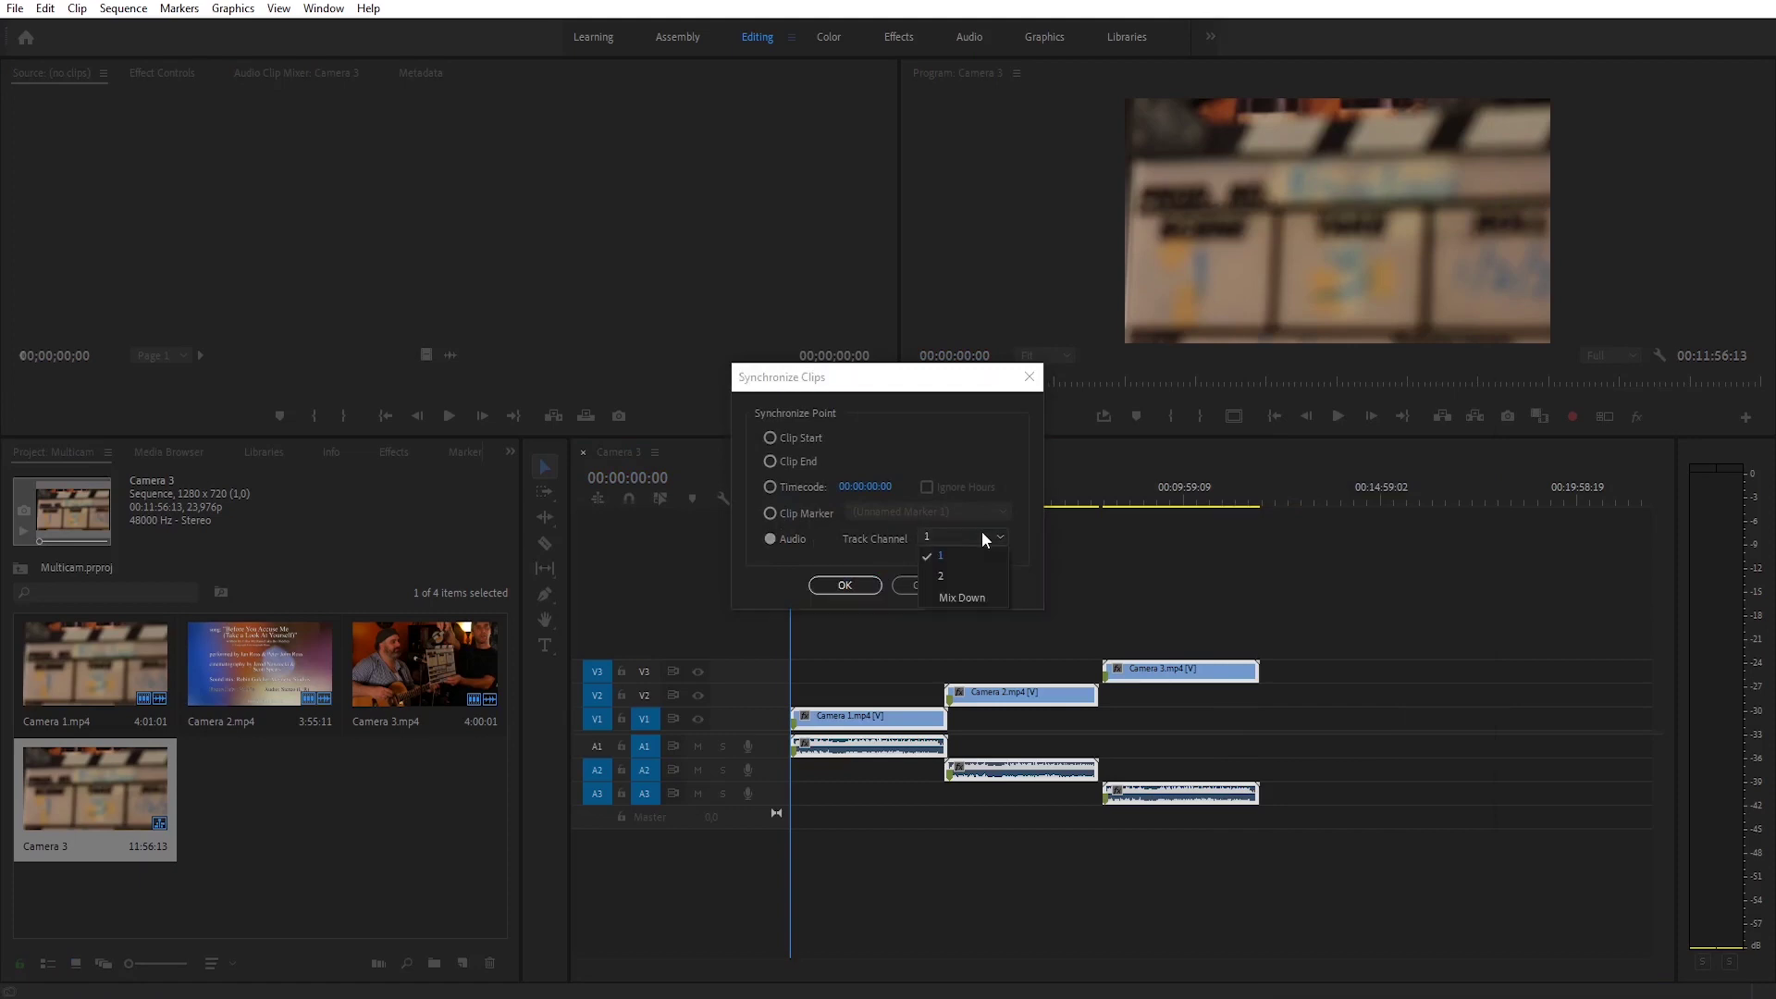
{"action": "left_click", "coordinate": [874, 587]}
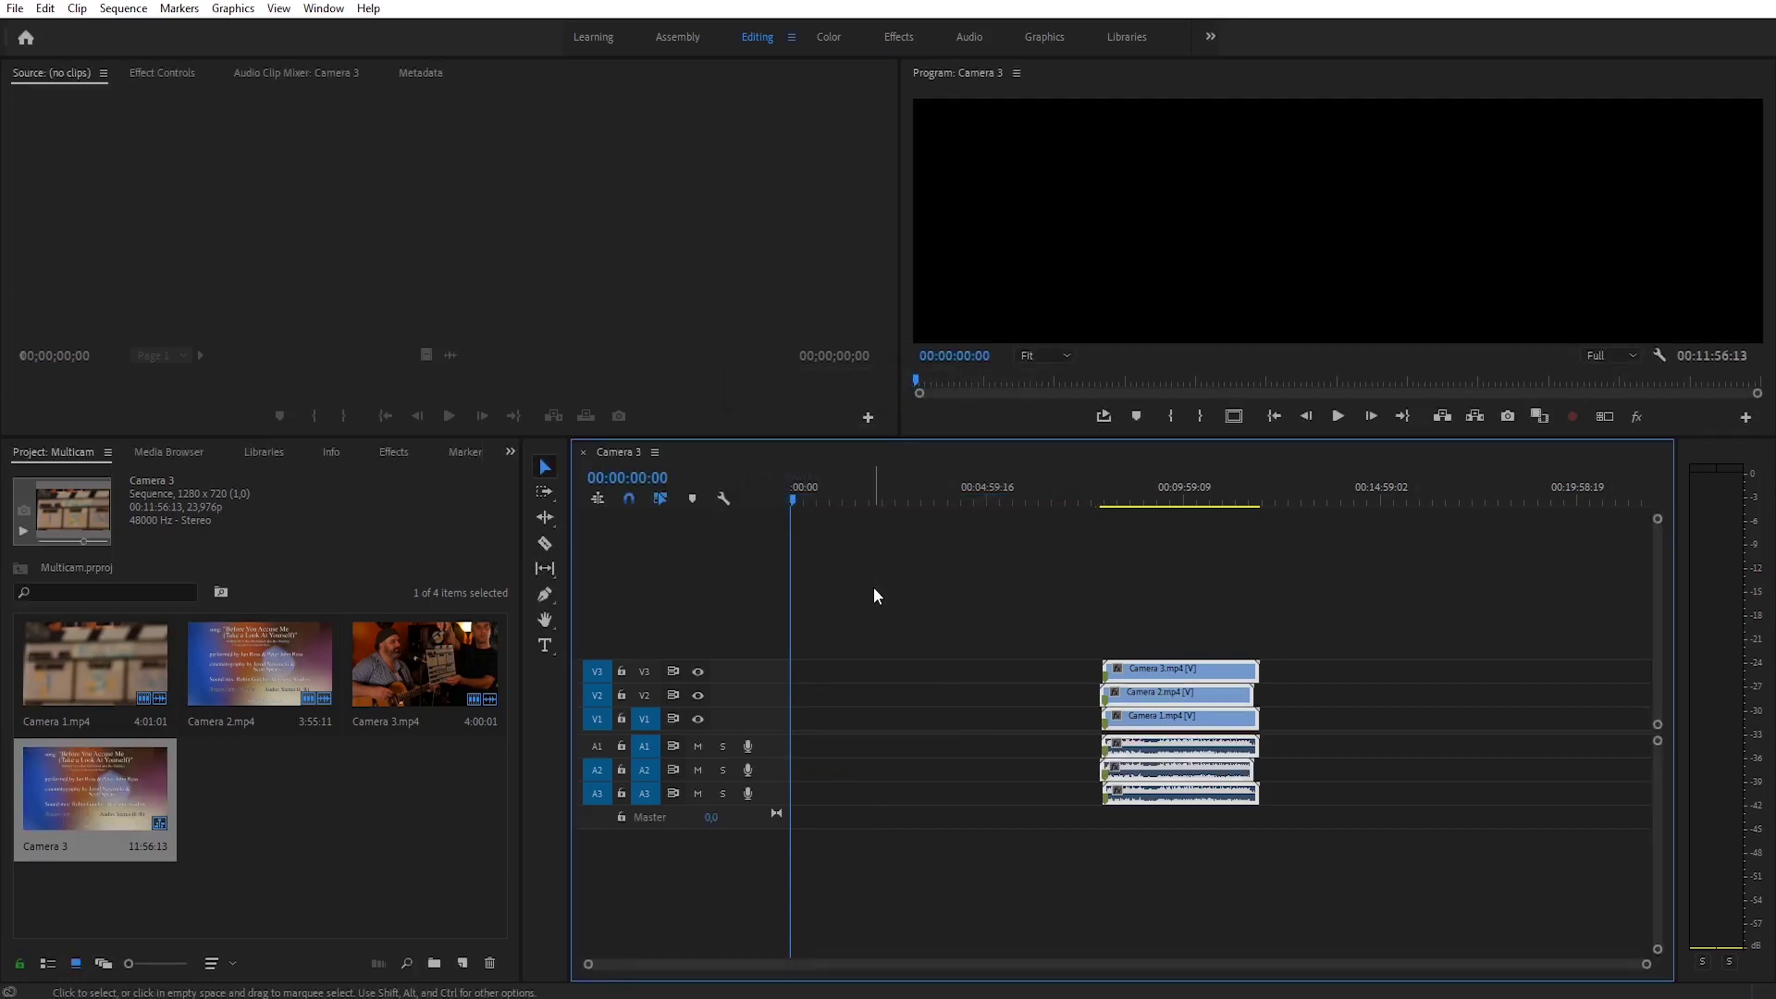
{"action": "left_click", "coordinate": [1165, 606]}
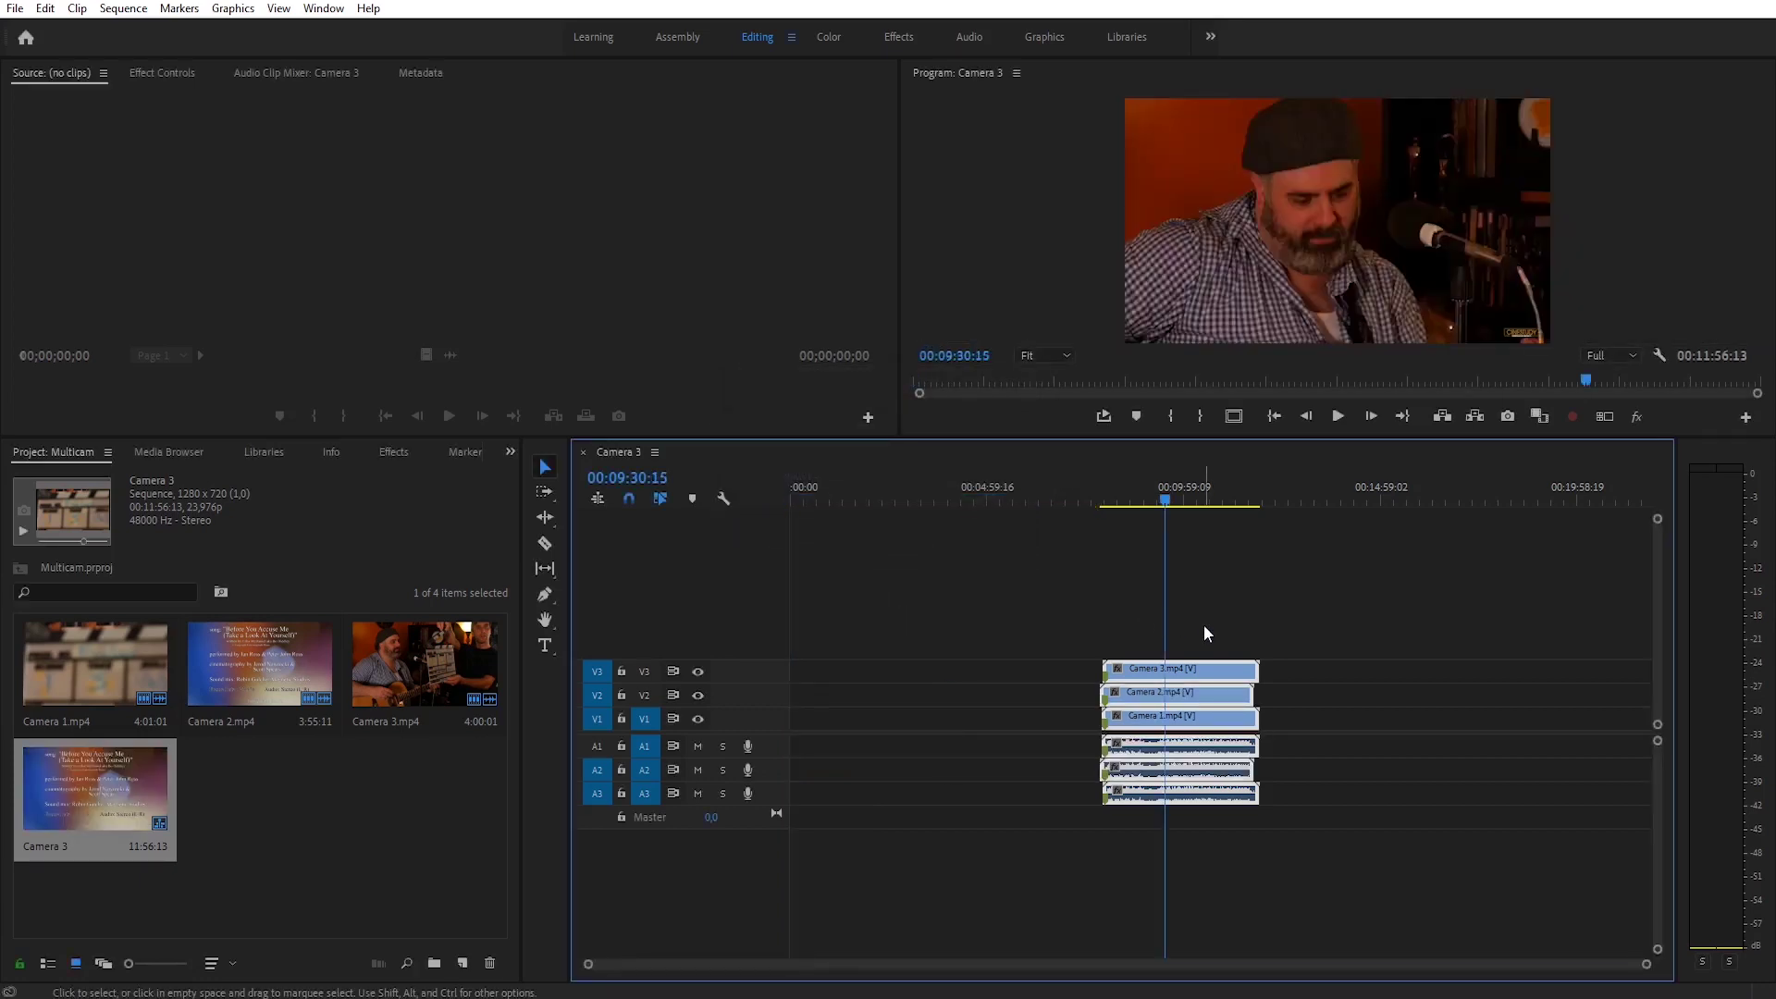
Nest the stacked camera clips into Nested Sequence 02.
{"action": "left_click_drag", "start_coordinate": [1194, 629], "coordinate": [1189, 803]}
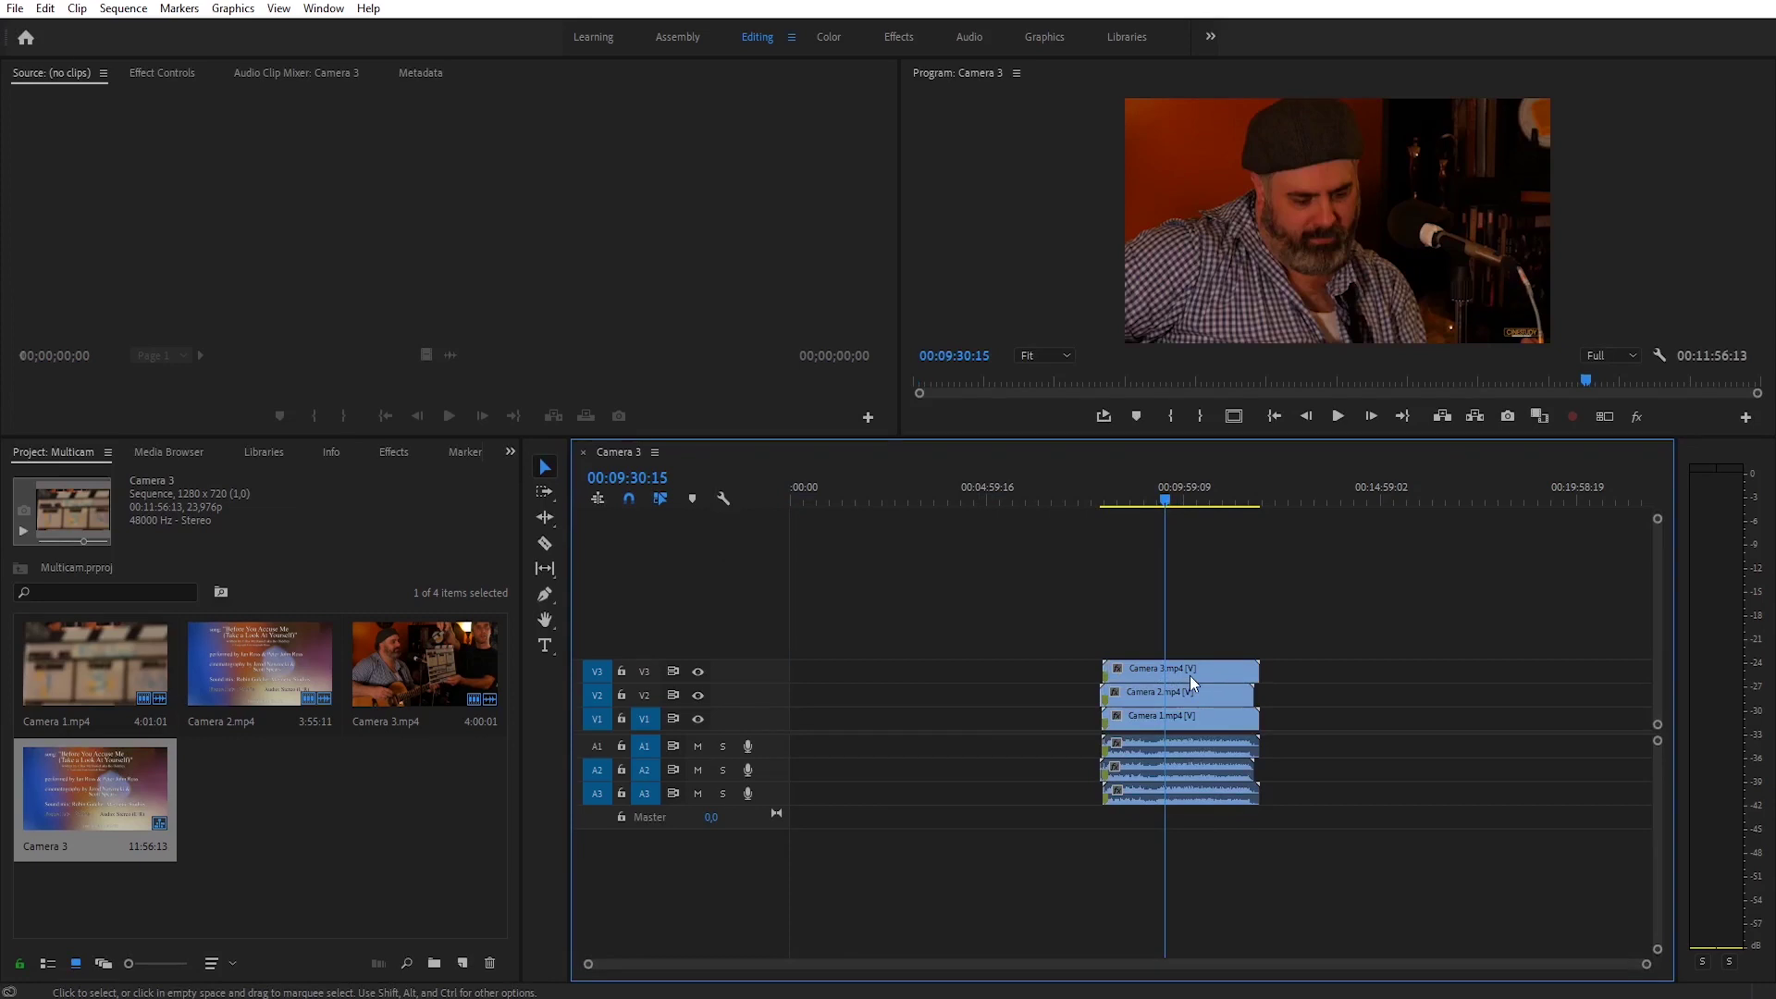
{"action": "right_click", "coordinate": [1217, 672]}
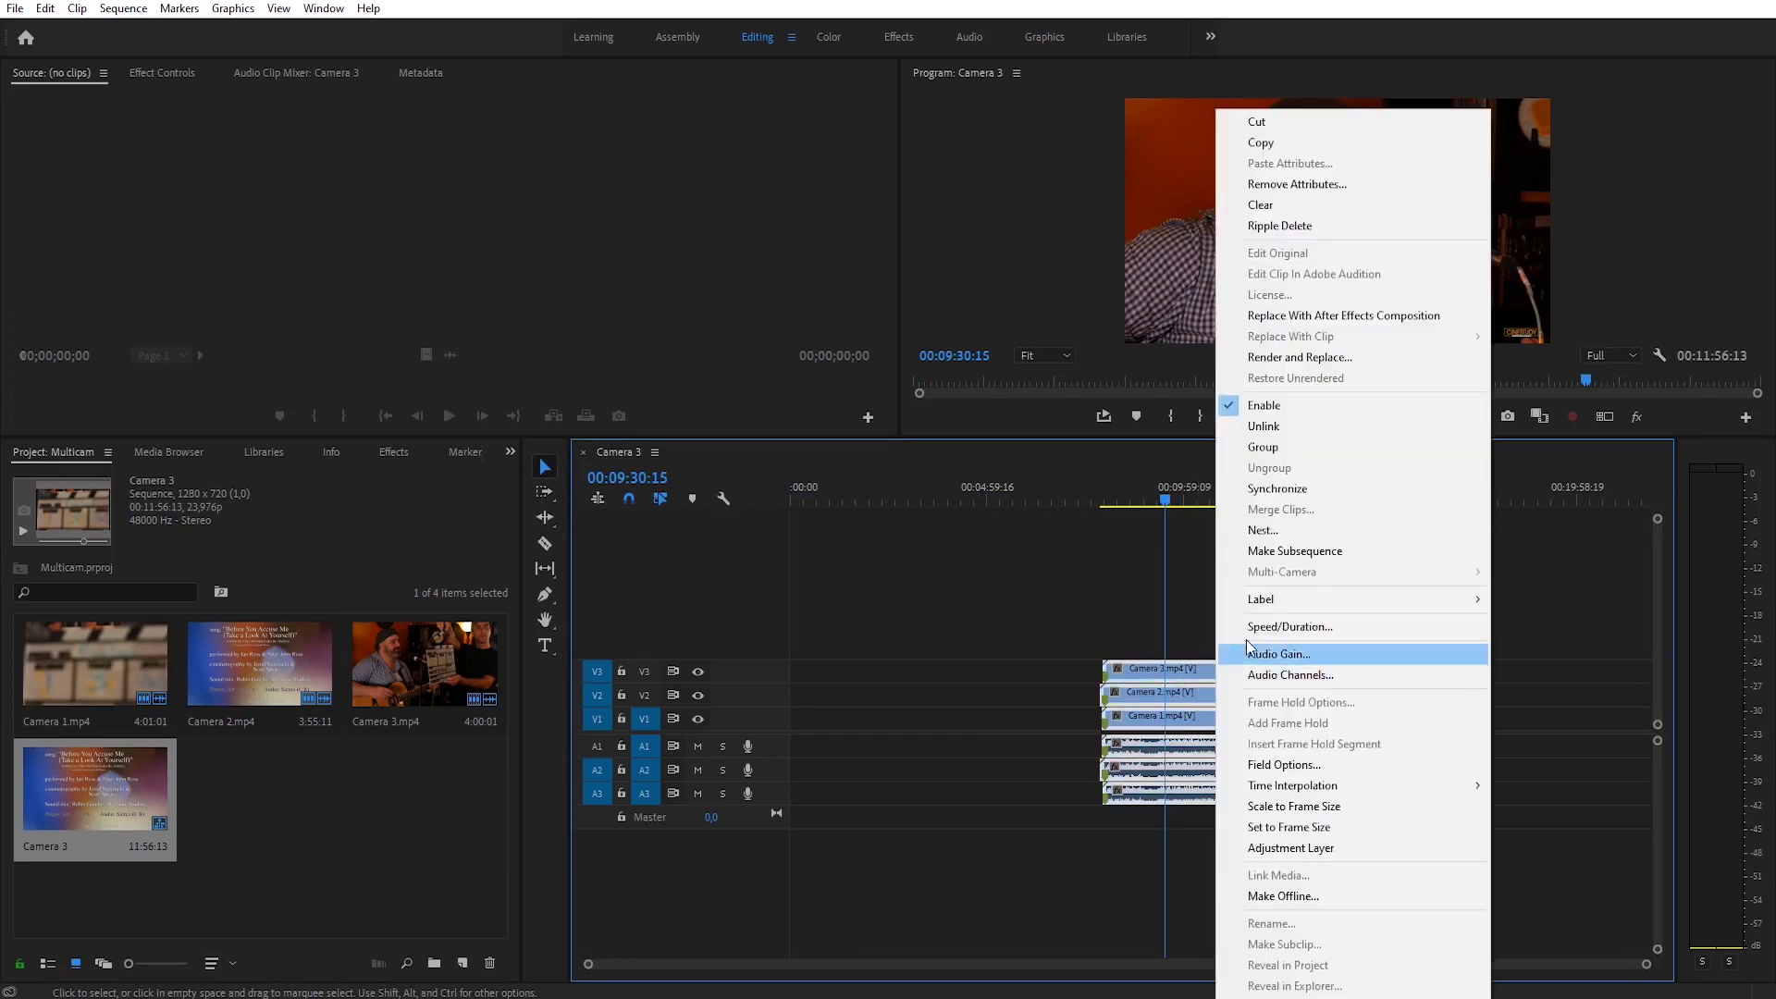
{"action": "left_click", "coordinate": [1267, 535]}
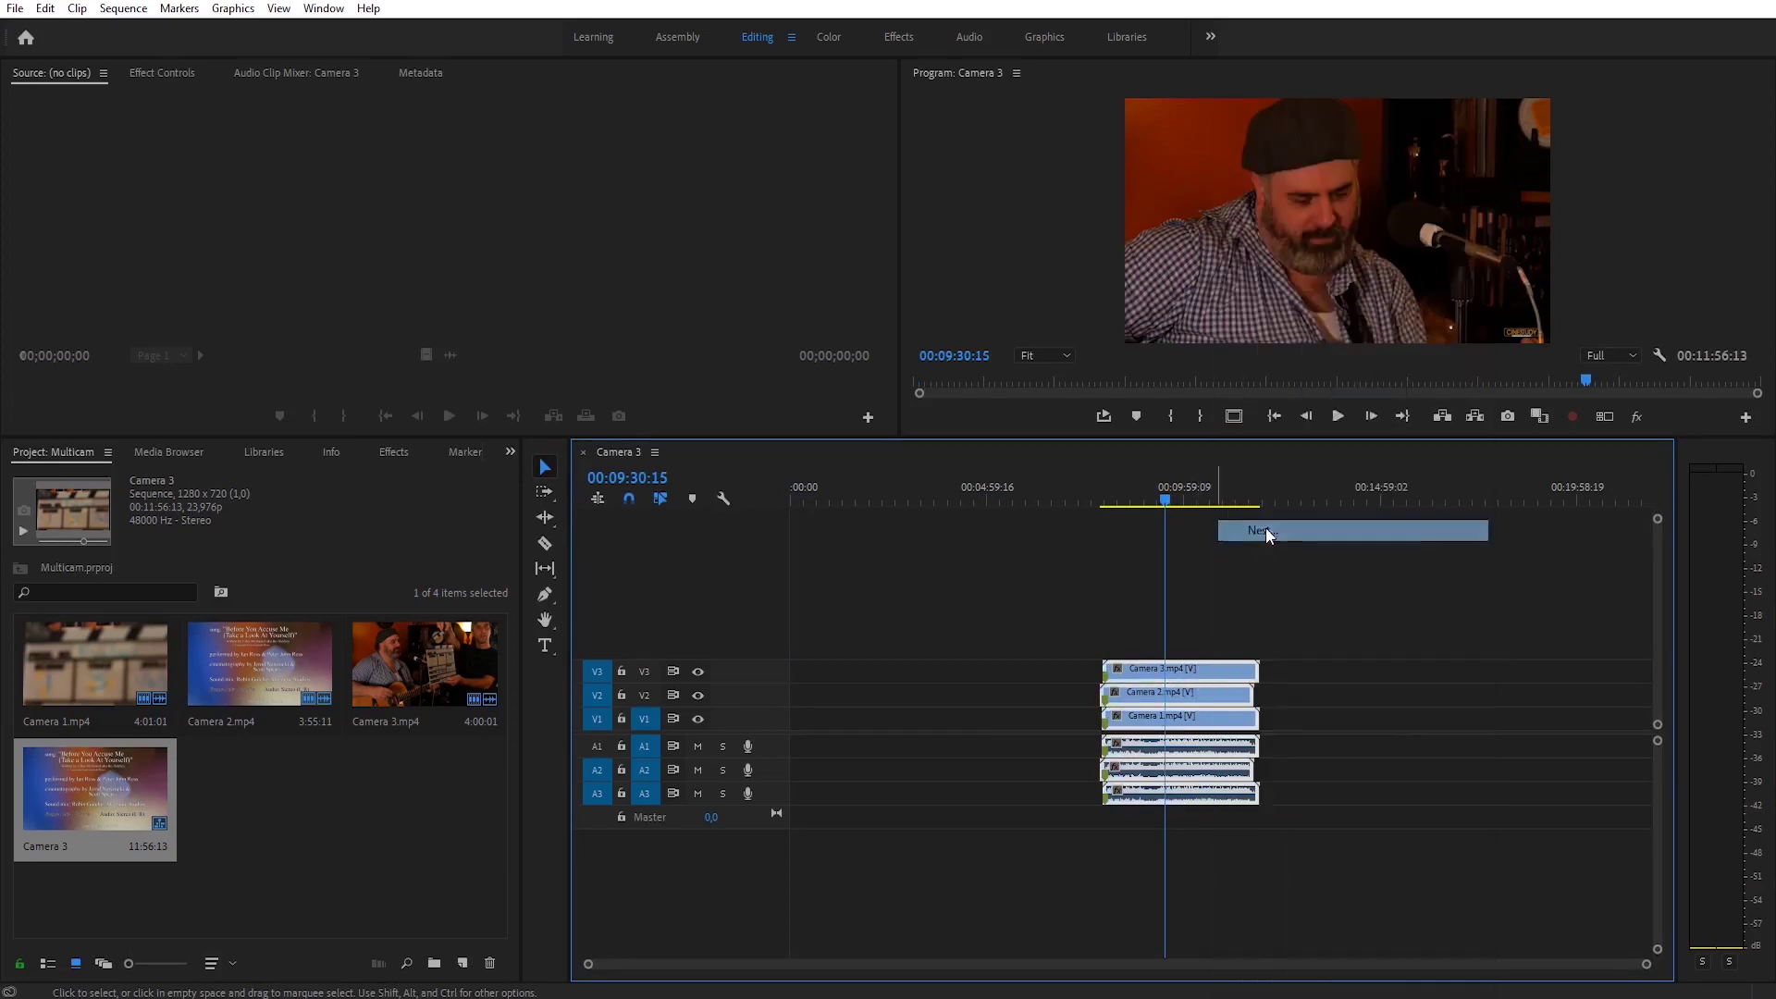
{"action": "left_click", "coordinate": [842, 515]}
Enable Multi-Camera on the nested clip, show all angles in the Program monitor, and play it.
{"action": "right_click", "coordinate": [1204, 720]}
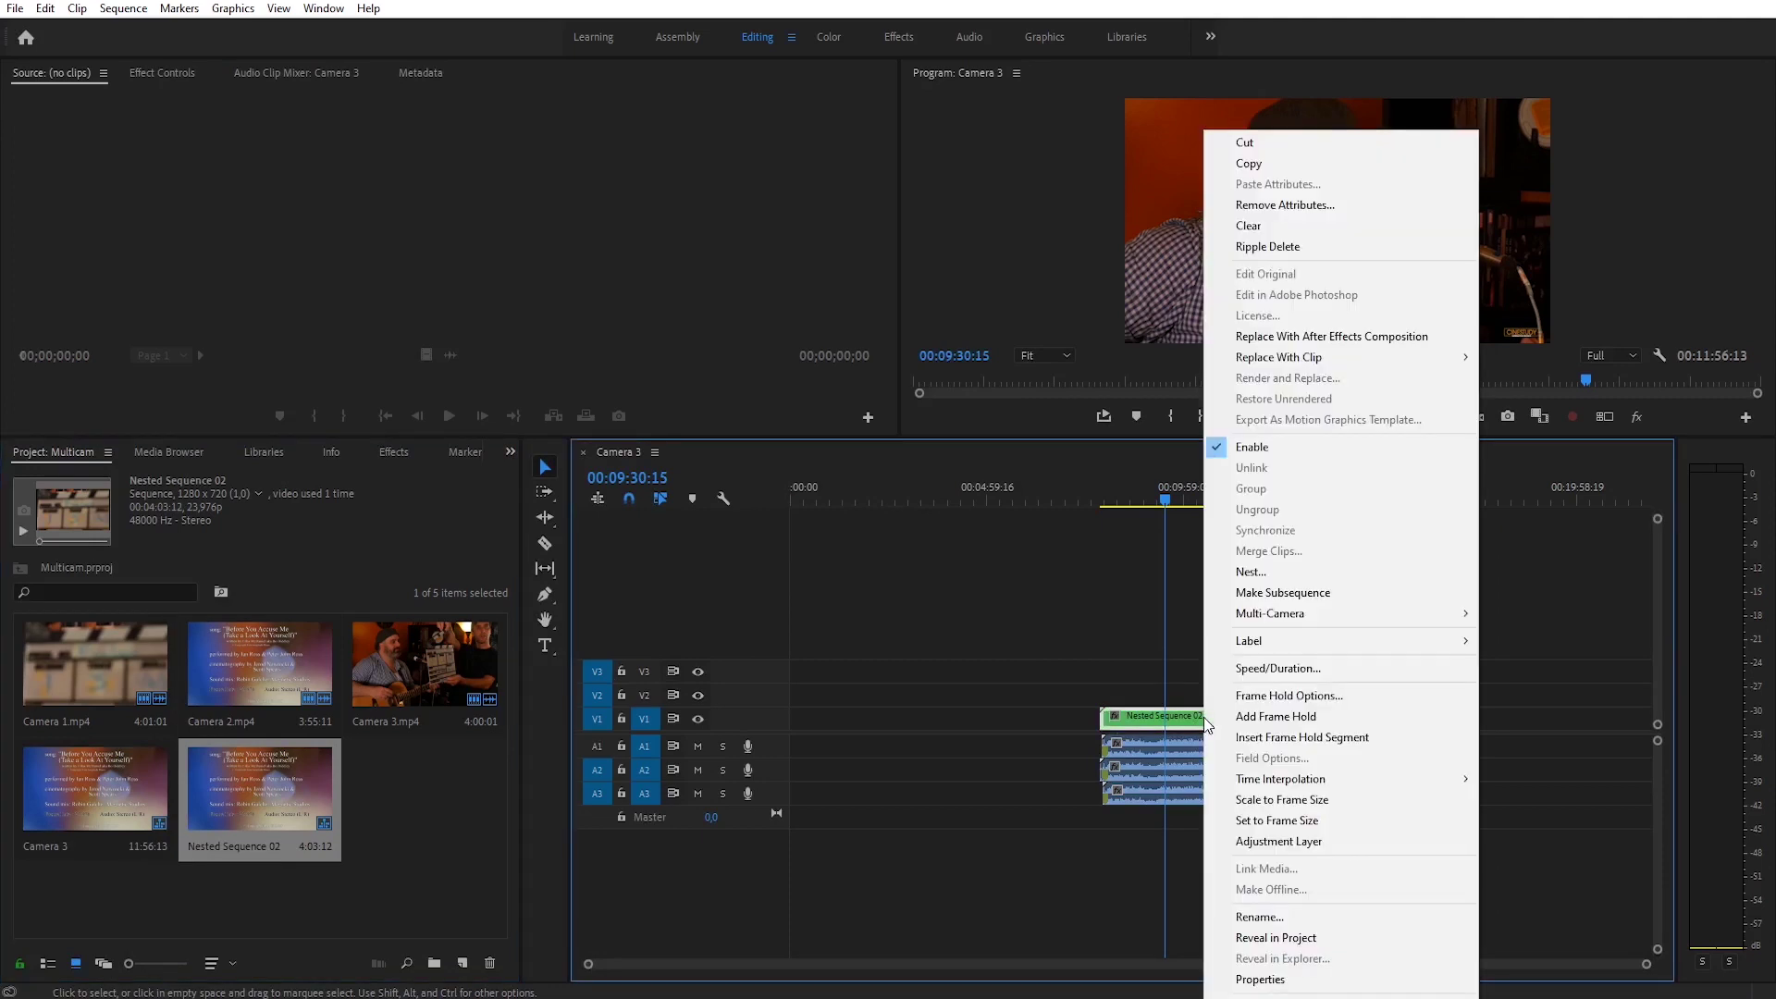
{"action": "mouse_move", "coordinate": [1304, 613]}
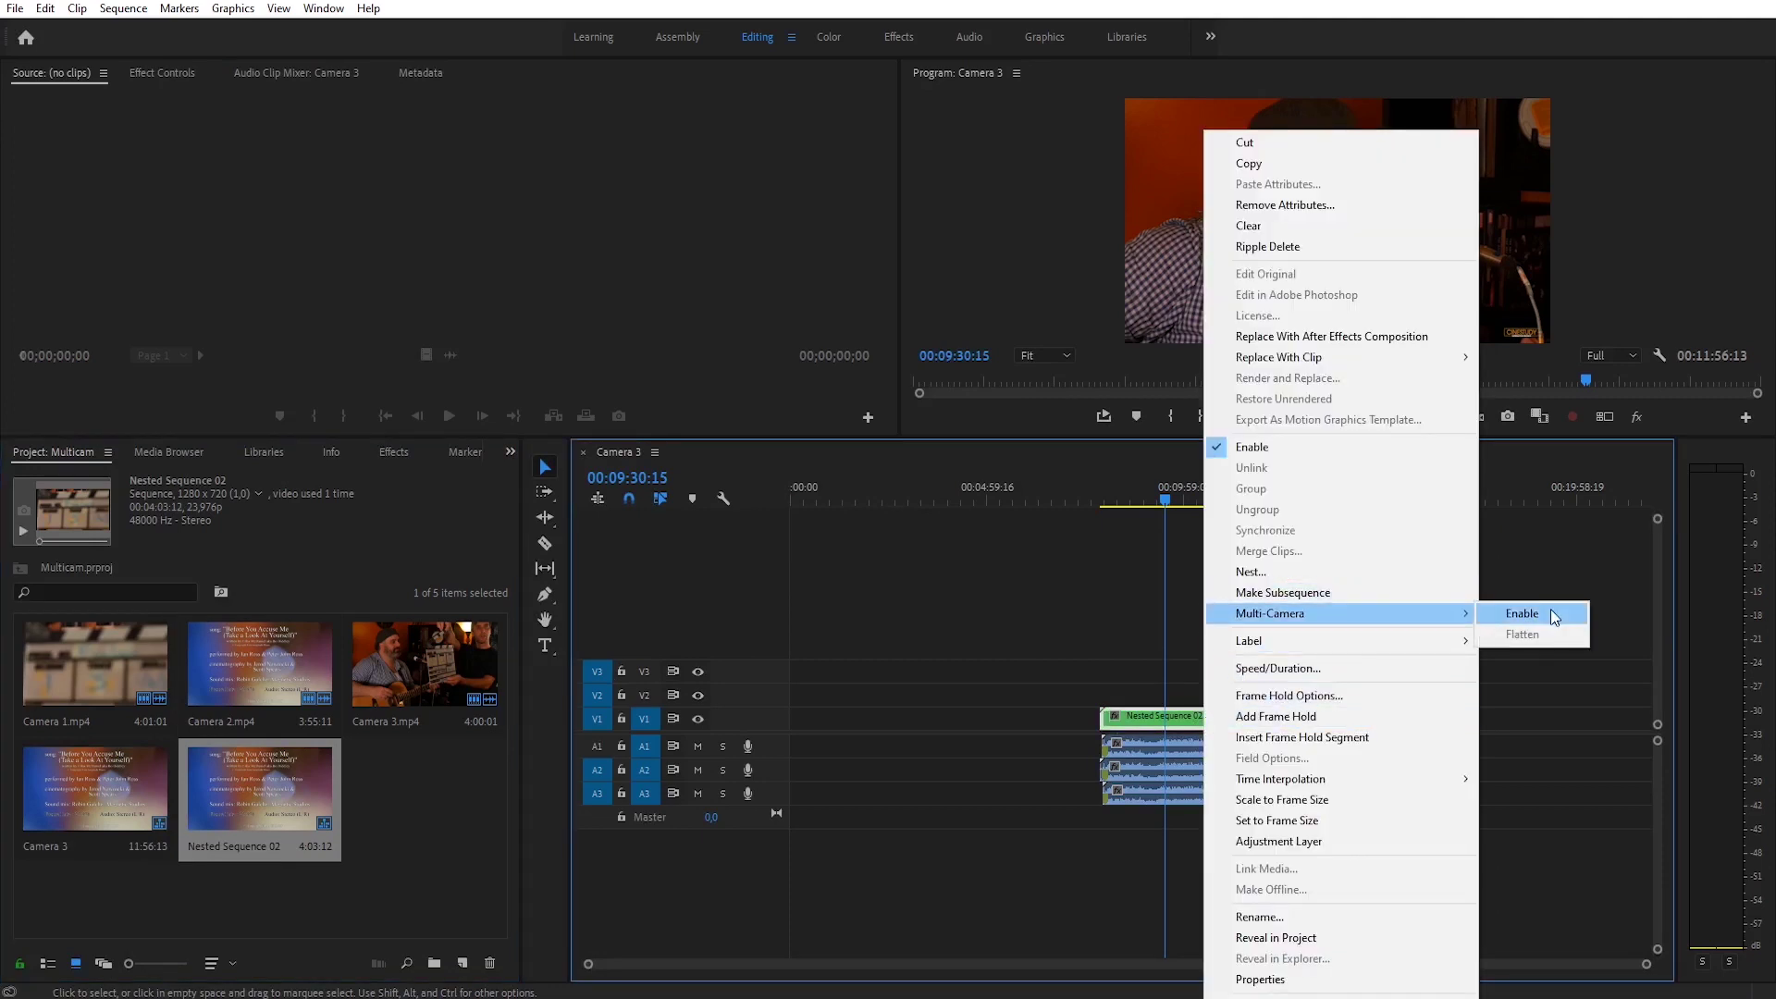
{"action": "left_click", "coordinate": [1551, 612]}
{"action": "left_click", "coordinate": [1605, 415]}
{"action": "left_click_drag", "start_coordinate": [1180, 503], "coordinate": [1146, 502]}
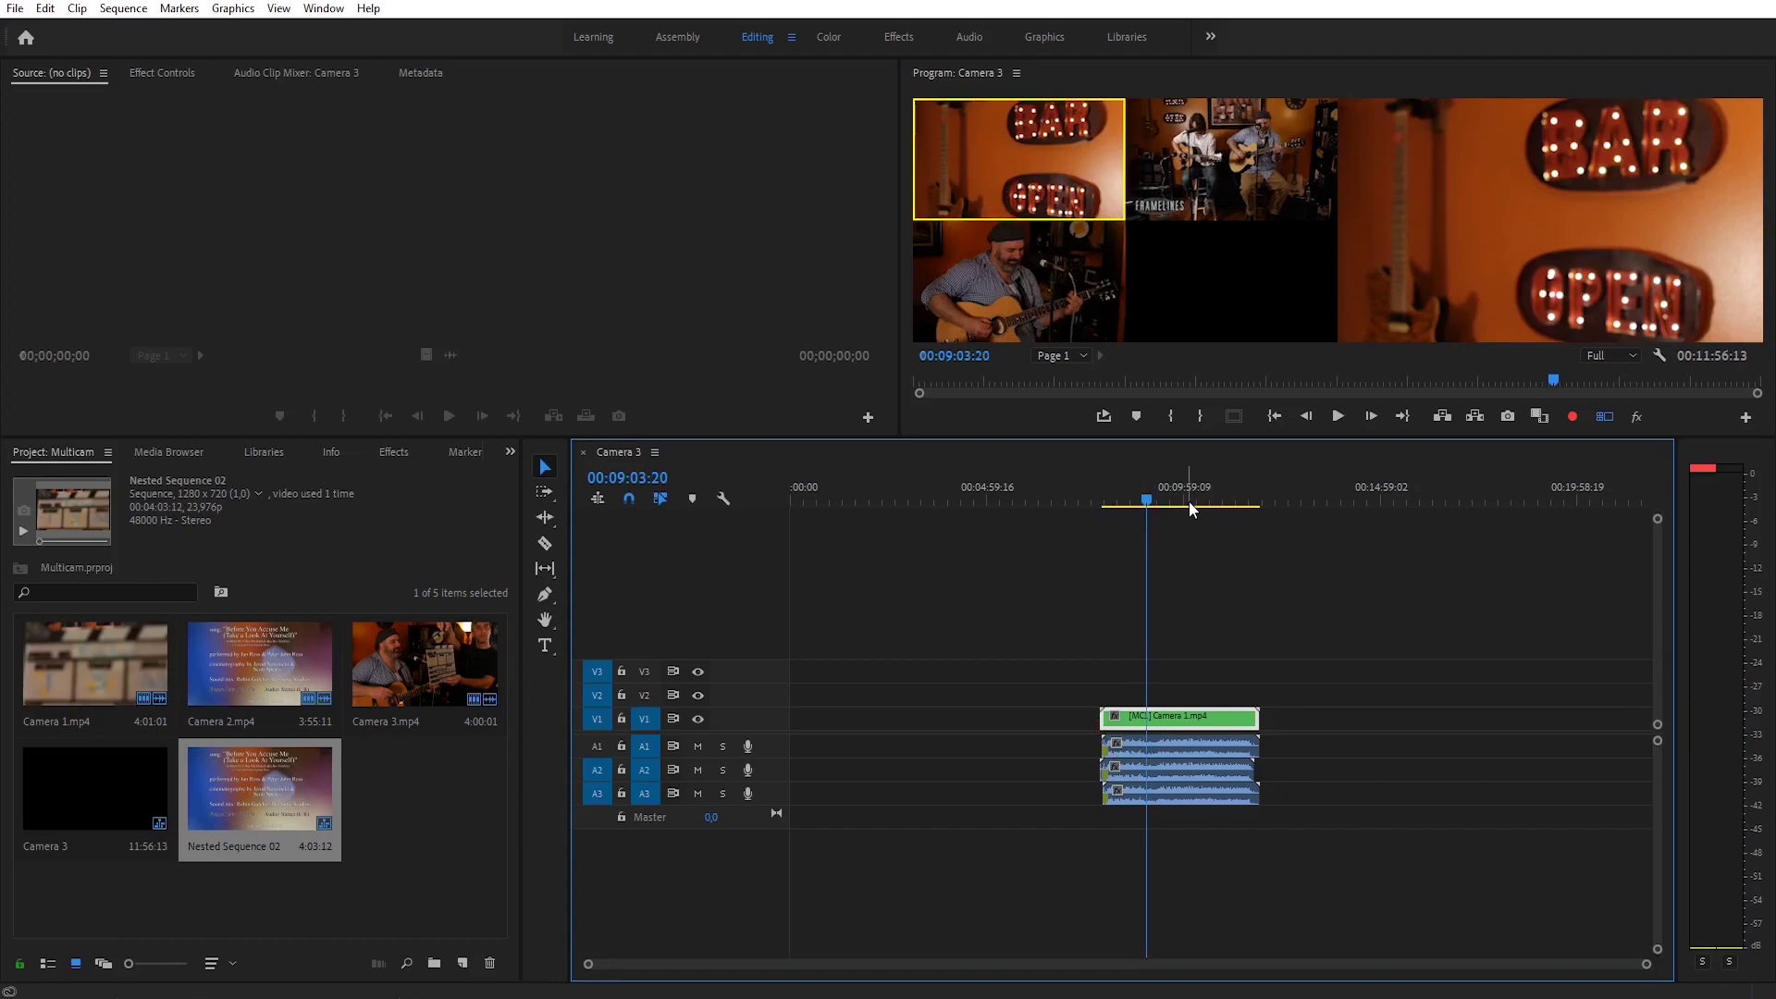
{"action": "left_click_drag", "start_coordinate": [1187, 501], "coordinate": [1199, 500]}
{"action": "key", "text": "space"}
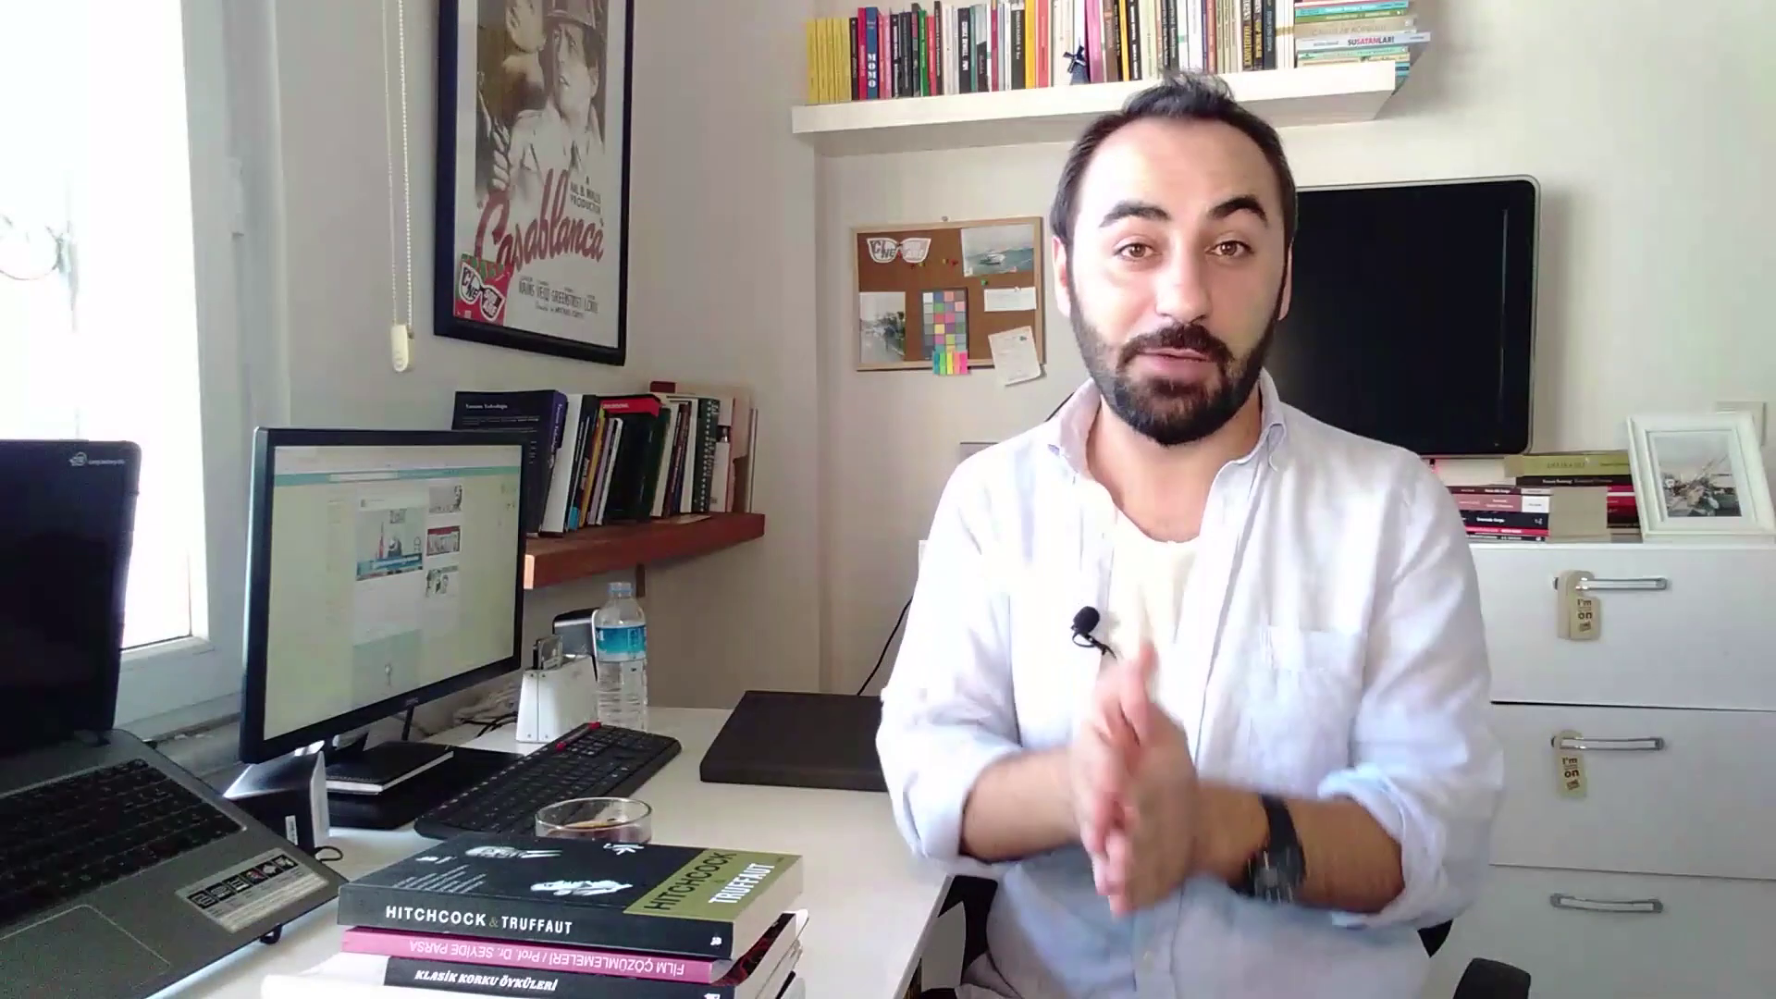